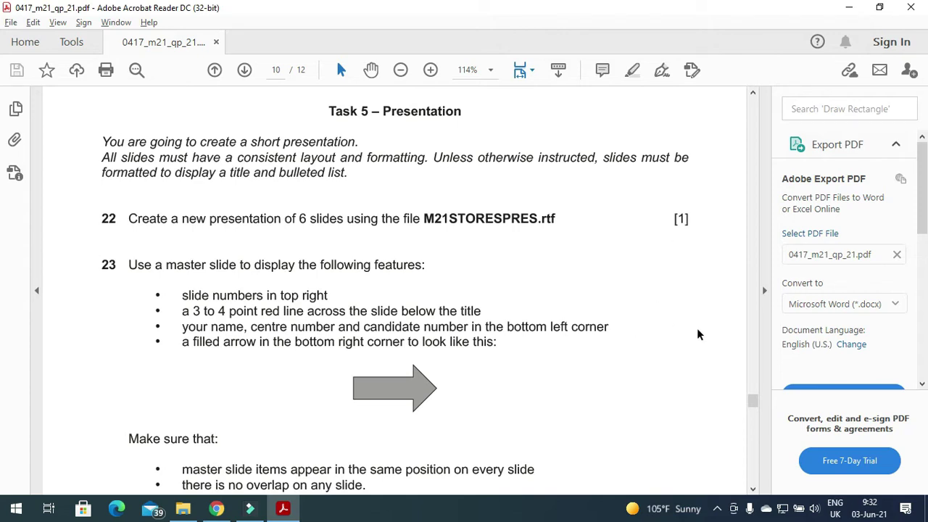
Step: Highlight the opening task sentences and the second instruction line in the PDF
left_click_drag(103, 142, 356, 143)
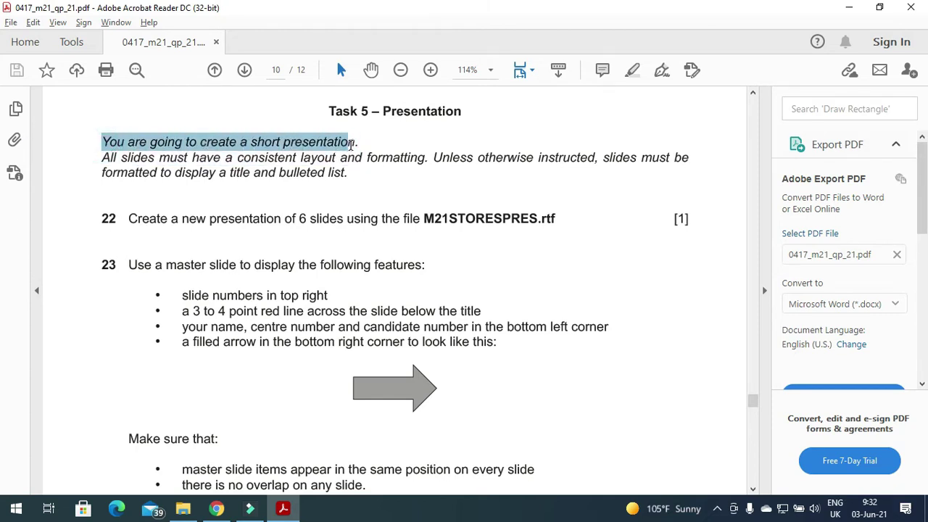
left_click(103, 159)
left_click_drag(103, 158, 353, 179)
Step: Highlight the step 22 instruction through M21STORESPRES, then bring up the Start menu
left_click(182, 240)
left_click_drag(128, 218, 431, 227)
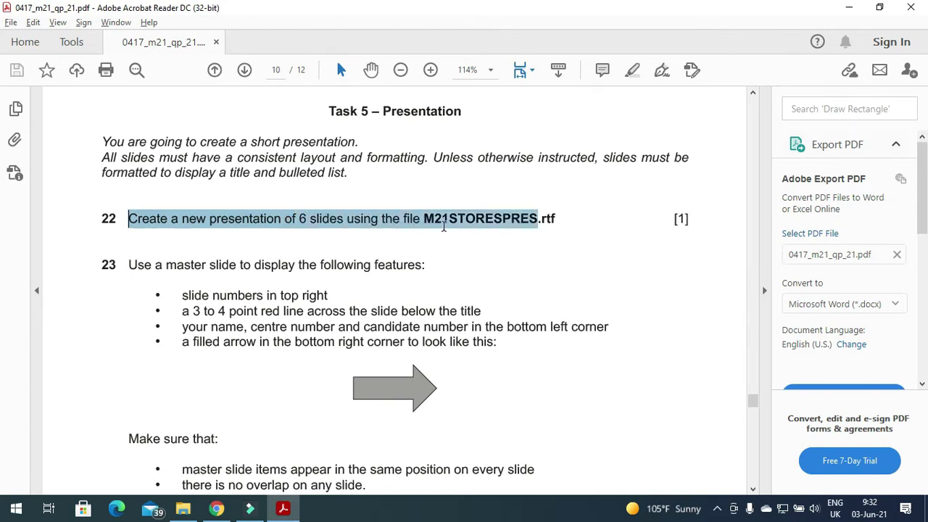
left_click_drag(493, 226, 499, 230)
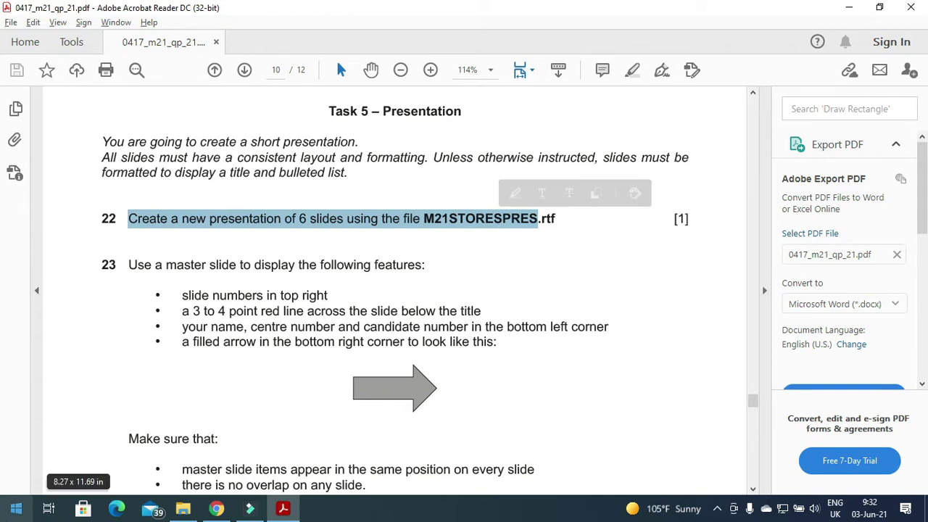
left_click(13, 515)
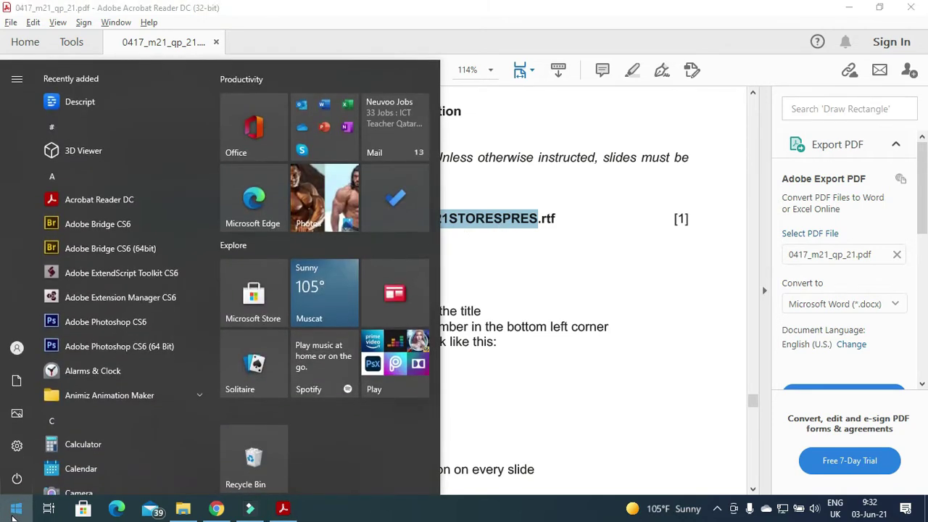
Step: Launch PowerPoint 2016 by searching 'power', dismiss activation, and start a blank presentation
type("power")
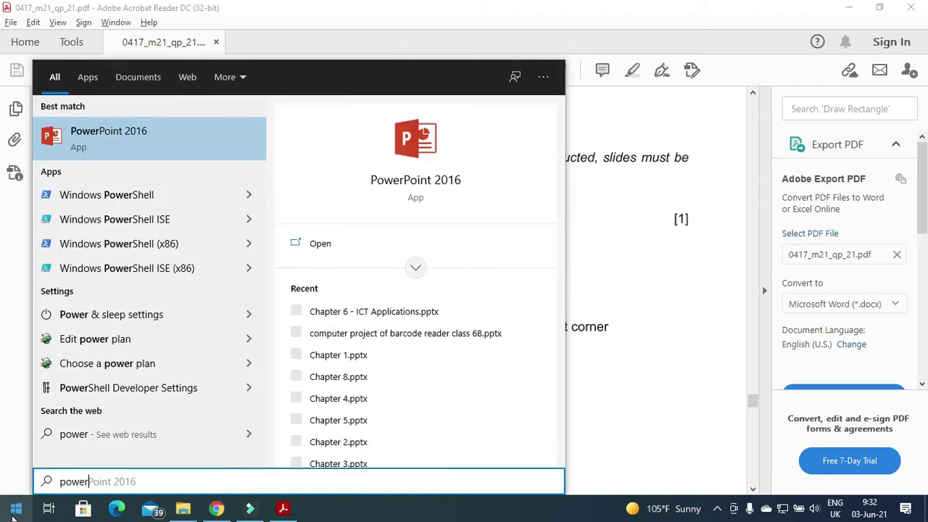
left_click(119, 142)
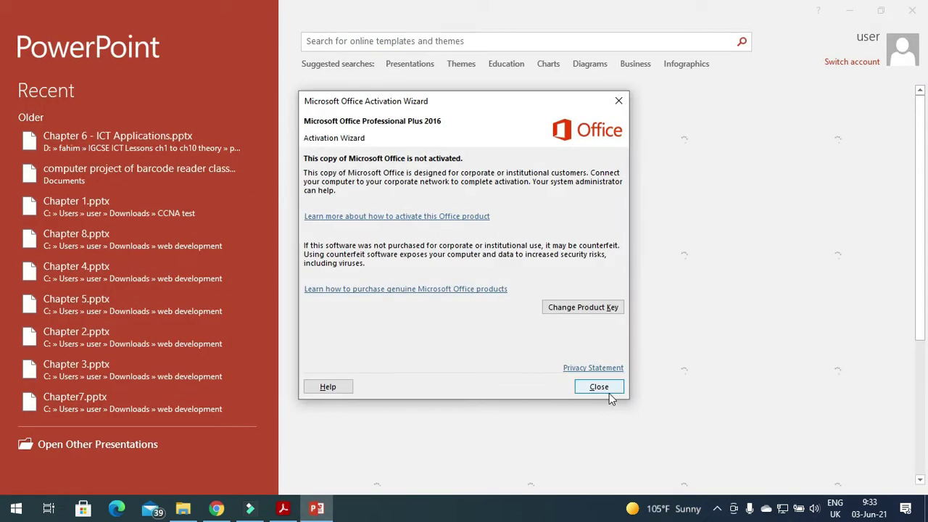
left_click(608, 388)
left_click(351, 137)
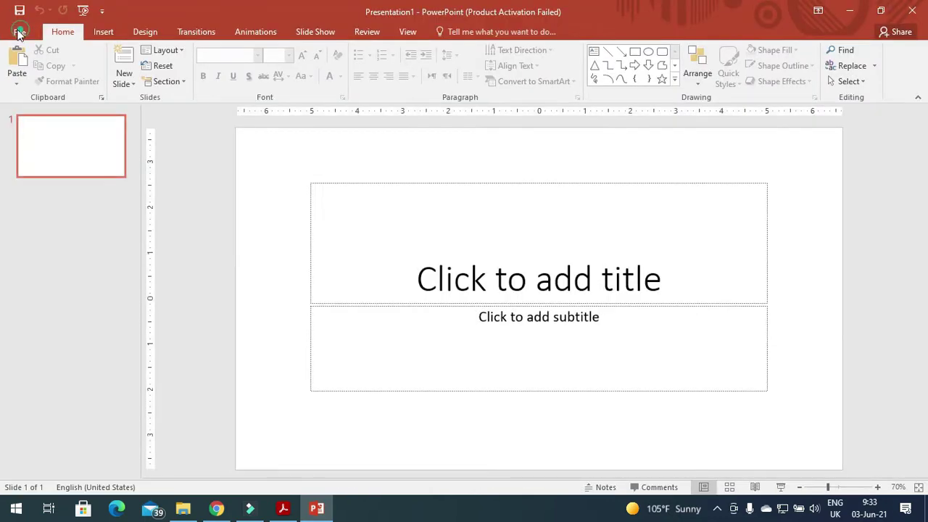
Step: Open M21STORESPRES.rtf from Desktop > 2021 march 21 using the All Files type filter
left_click(20, 32)
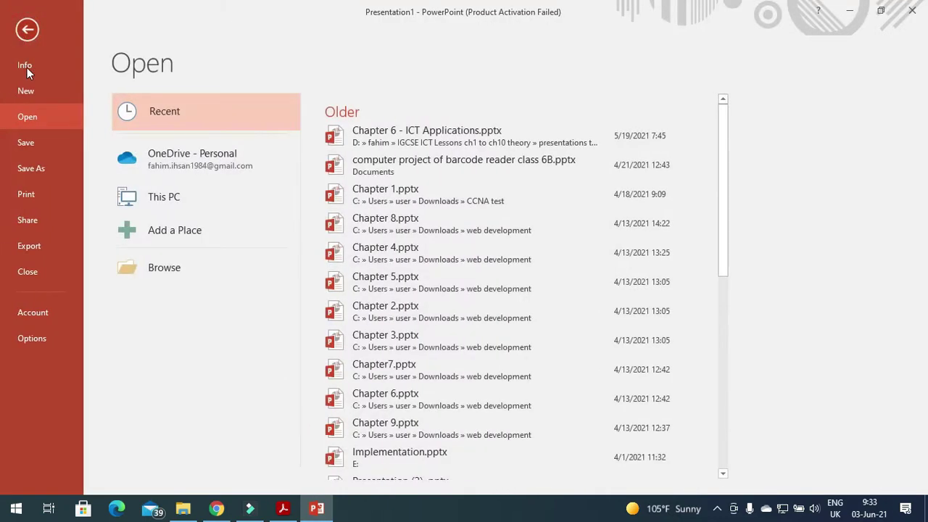
left_click(170, 270)
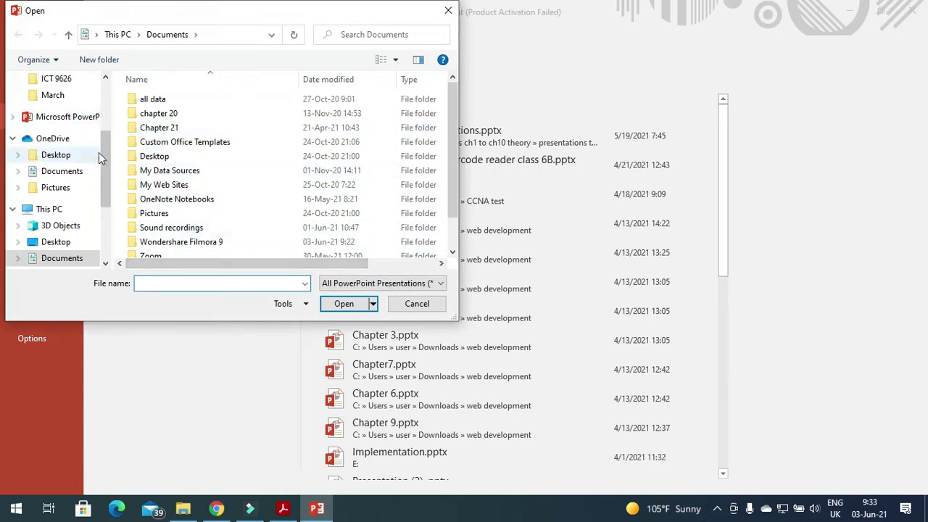
left_click(76, 158)
left_click_drag(105, 155, 105, 102)
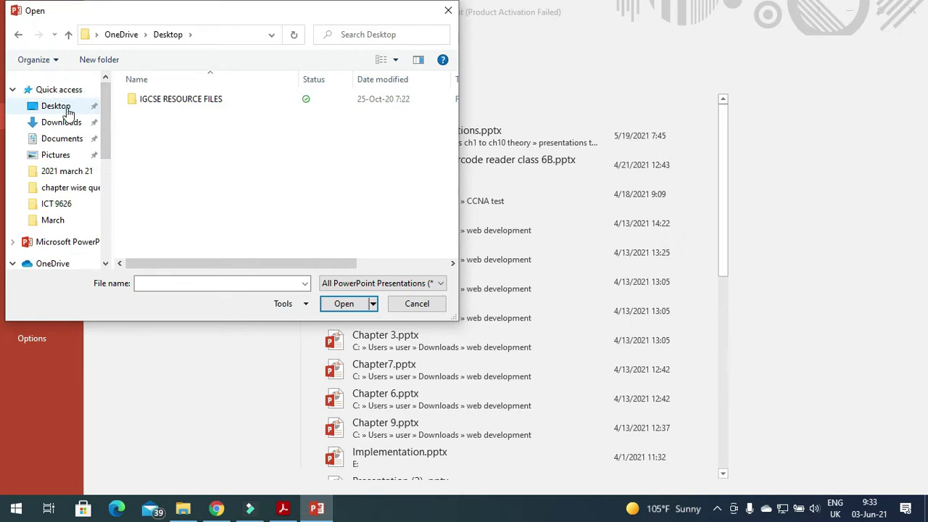
left_click(66, 109)
double_click(145, 104)
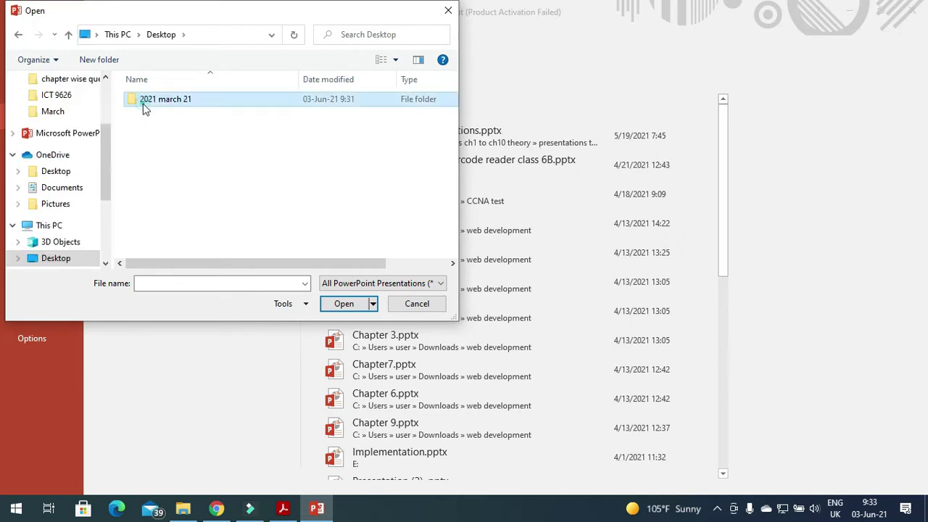
left_click(328, 284)
left_click(333, 297)
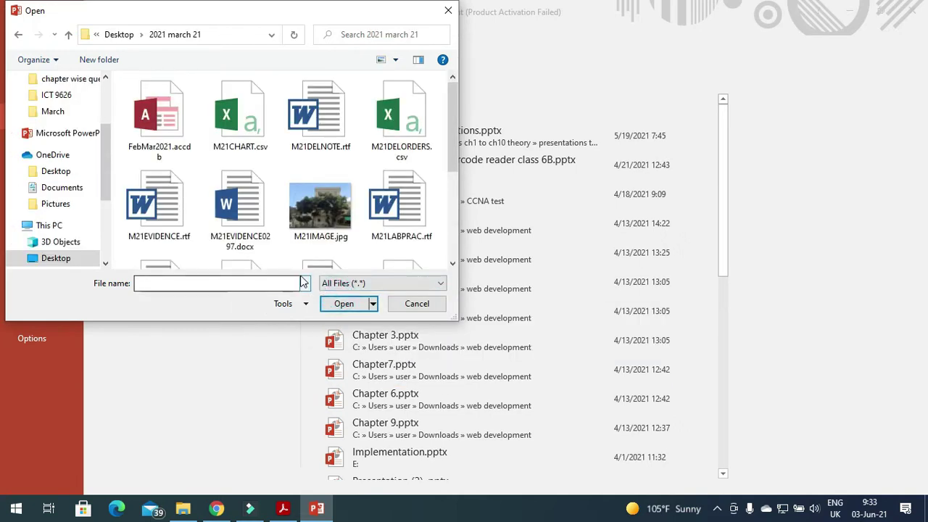
scroll(319, 182, "down", 3)
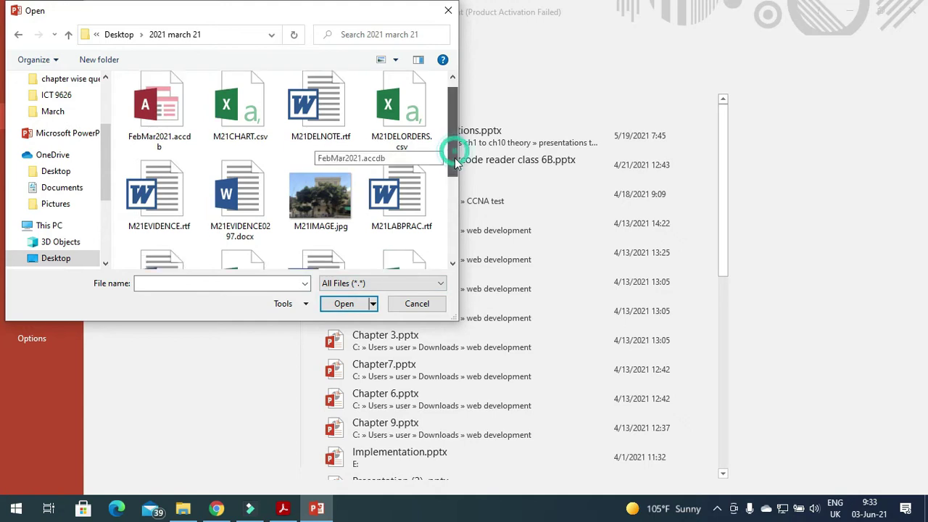
left_click(316, 242)
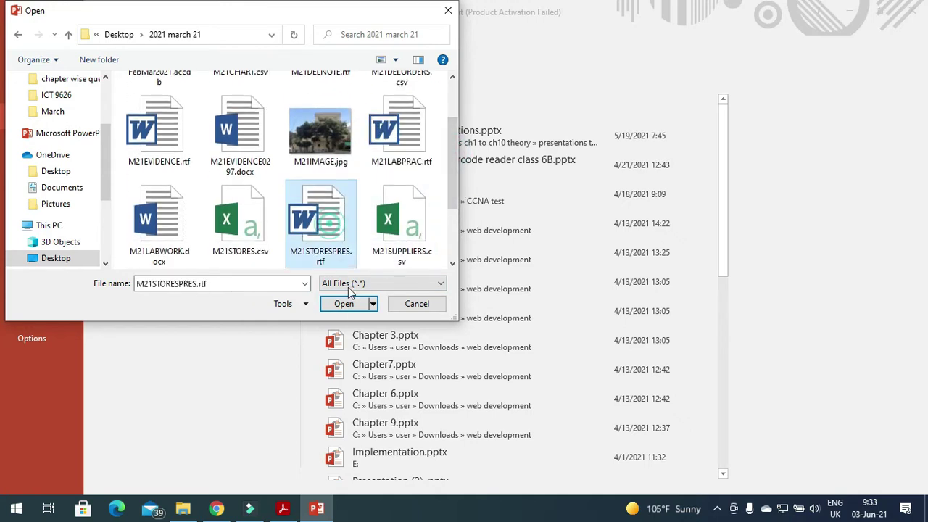
left_click(344, 304)
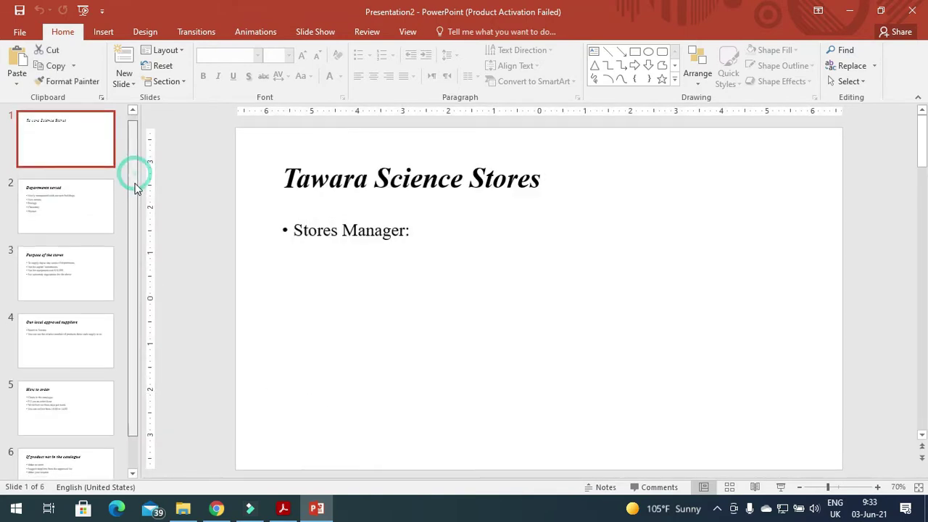
Step: Review the six slide thumbnails against the task PDF, then bring up the View options
left_click_drag(134, 187, 137, 218)
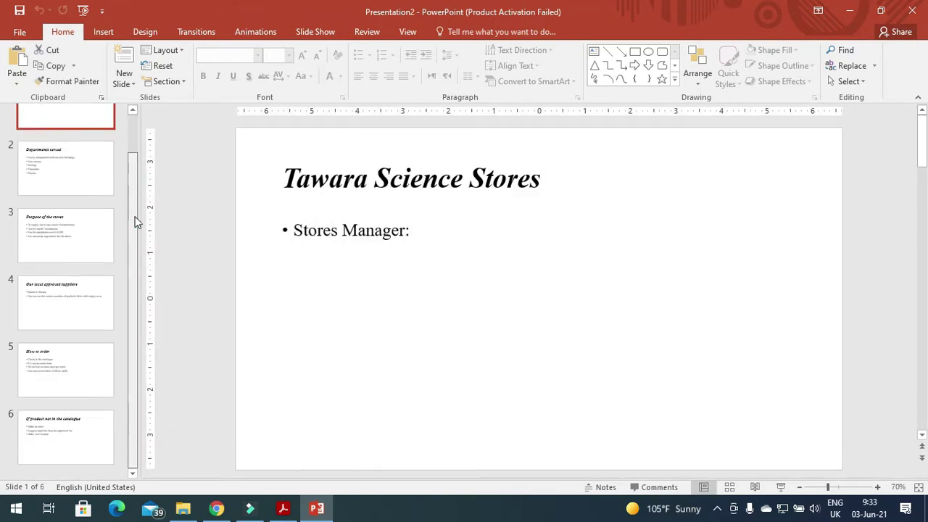
key("alt+Tab")
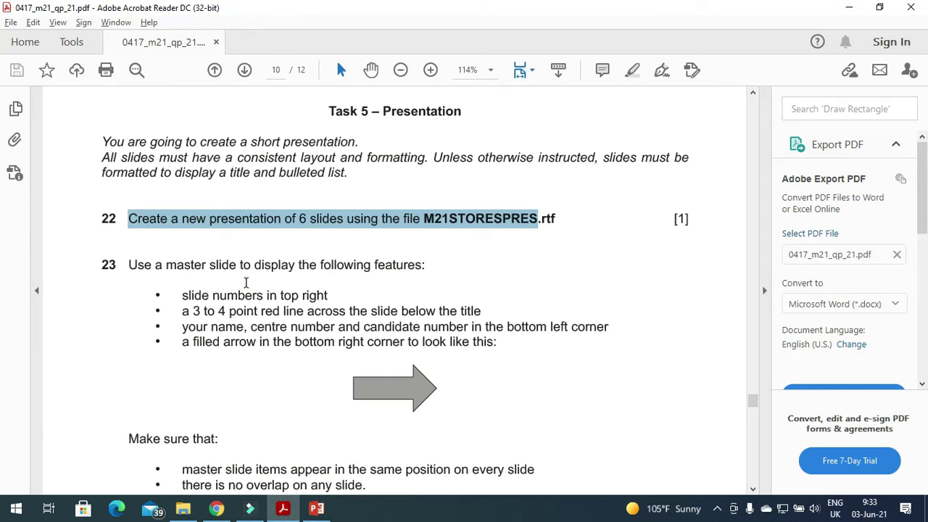
left_click(316, 508)
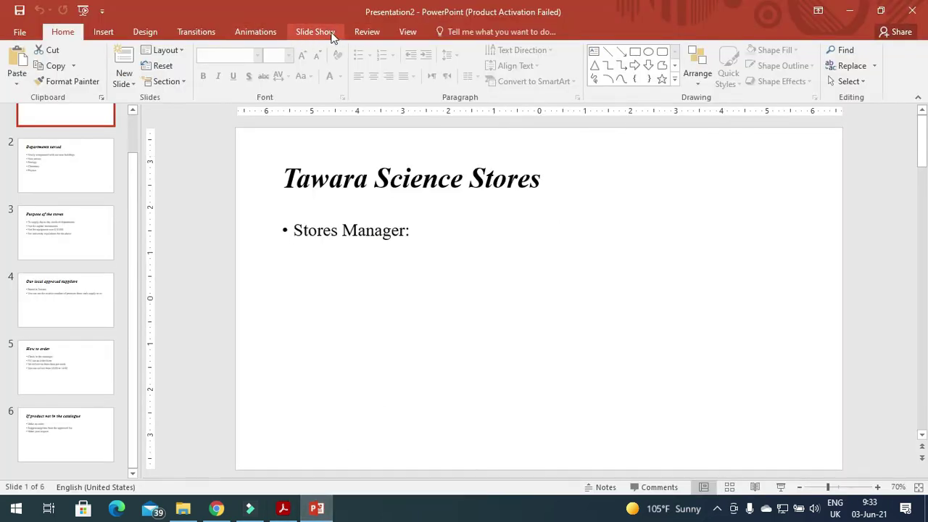
left_click(405, 34)
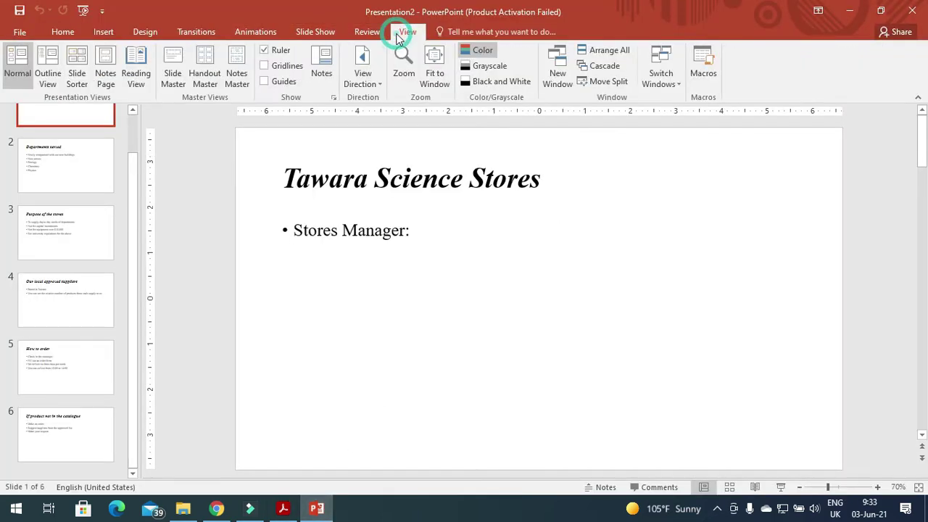
Step: Switch to Slide Master view and select the top-level master slide
left_click(177, 75)
left_click_drag(136, 310, 126, 129)
left_click(75, 142)
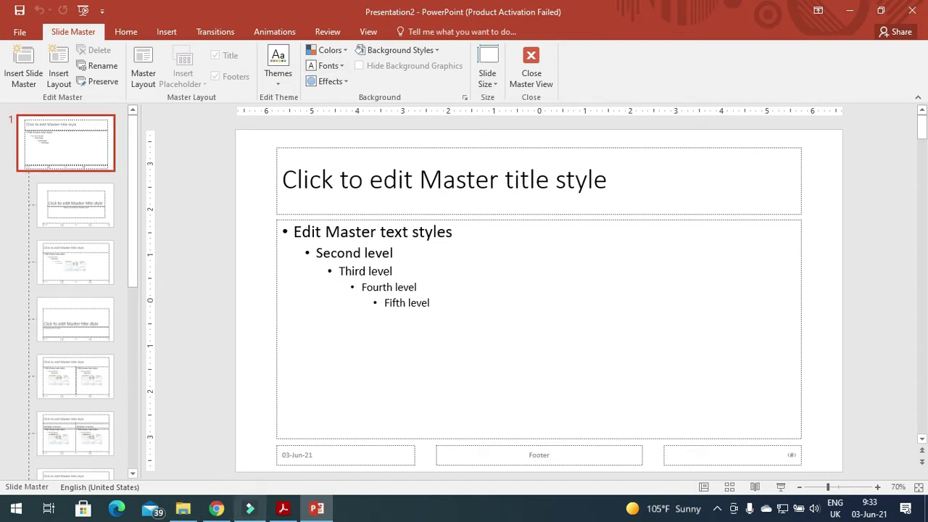
left_click(283, 510)
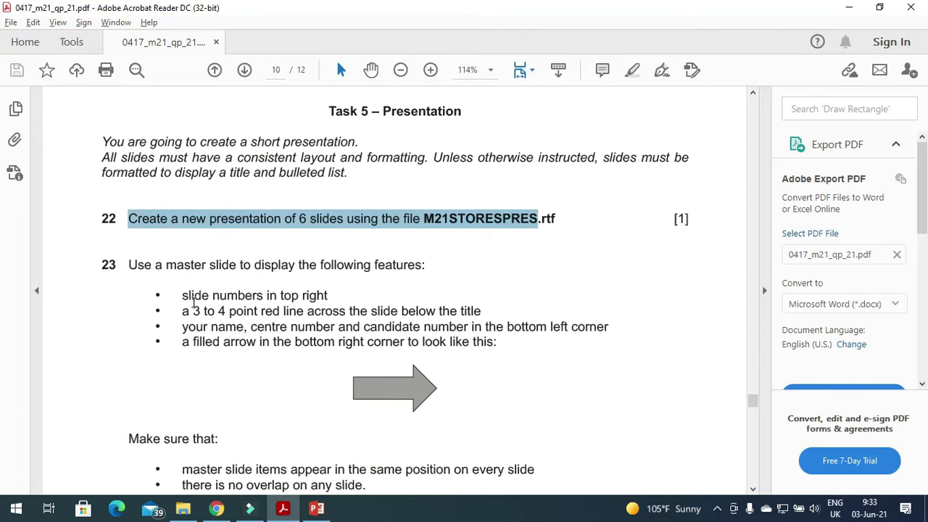
left_click(283, 510)
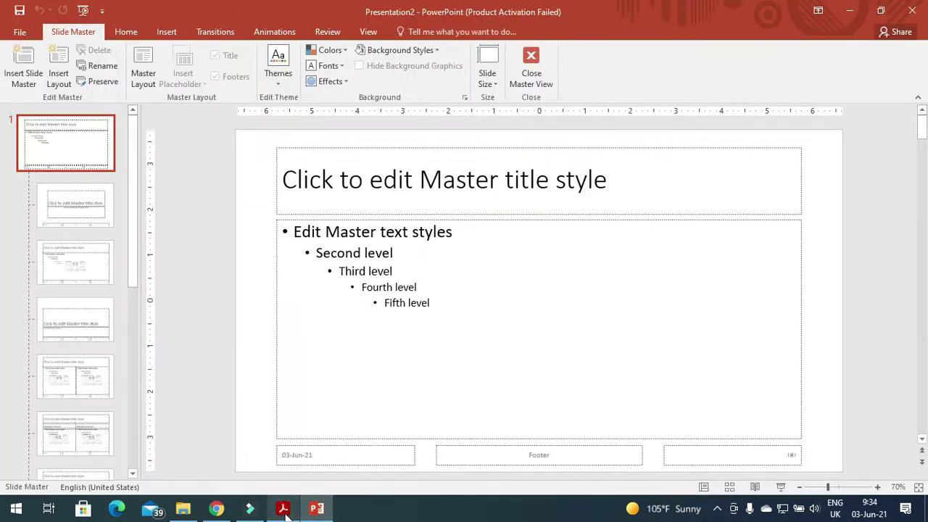
Step: Drag the master's slide number placeholder from the bottom right to the top right
left_click(751, 458)
left_click_drag(771, 455, 768, 136)
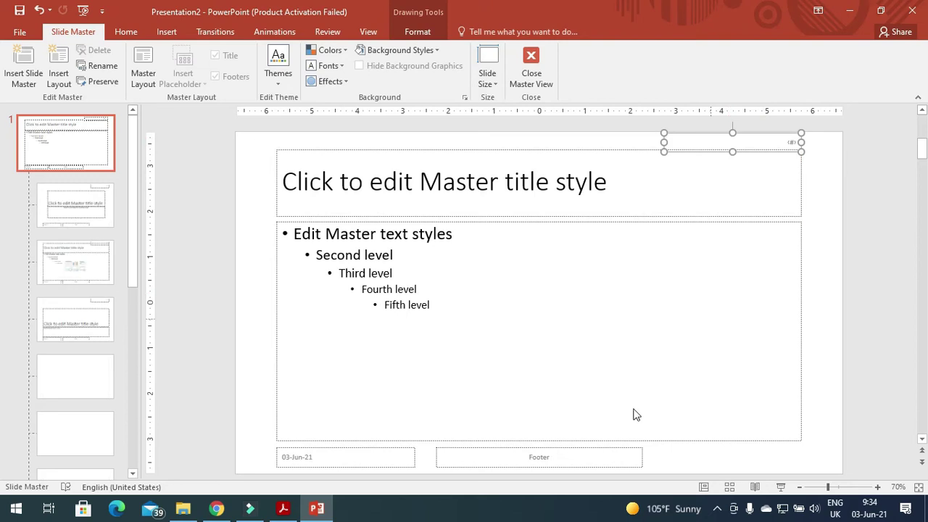
left_click(282, 510)
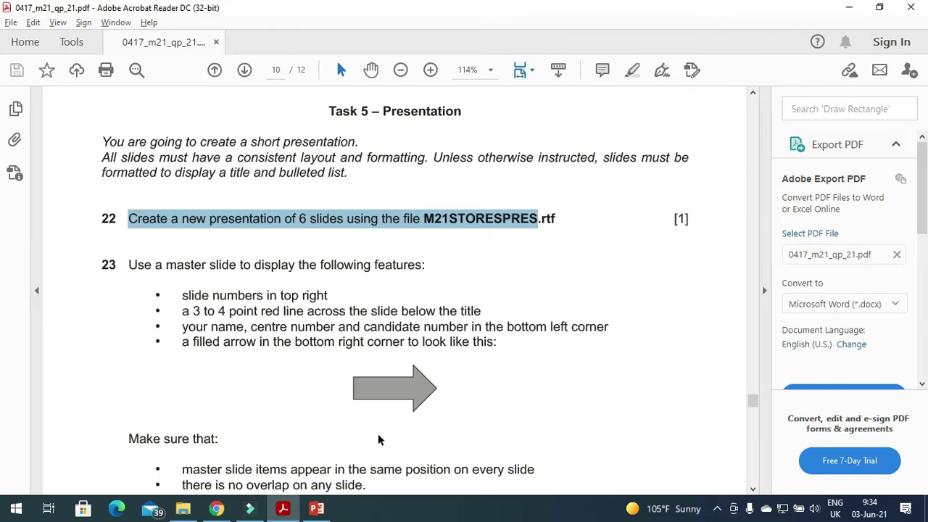
left_click(289, 509)
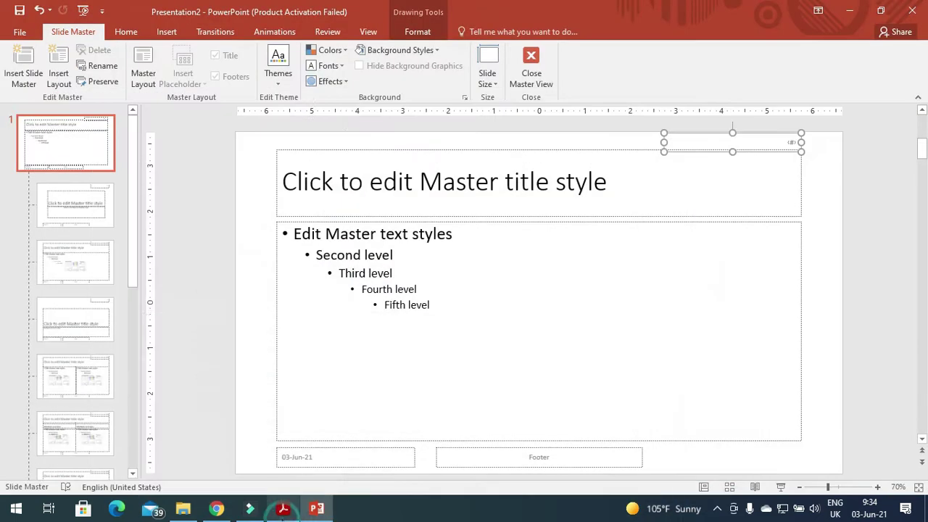
Step: Draw a perfectly level straight line across the master slide just below the title
left_click(167, 32)
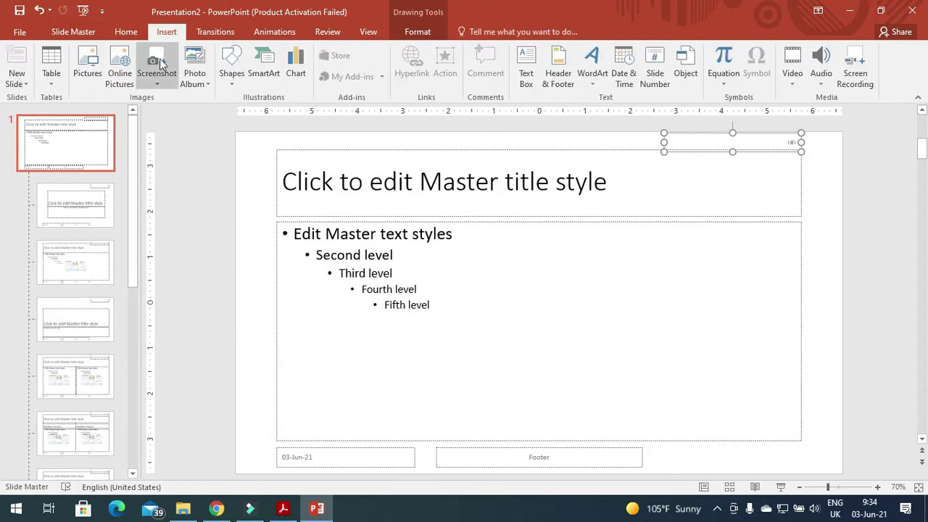
left_click(230, 76)
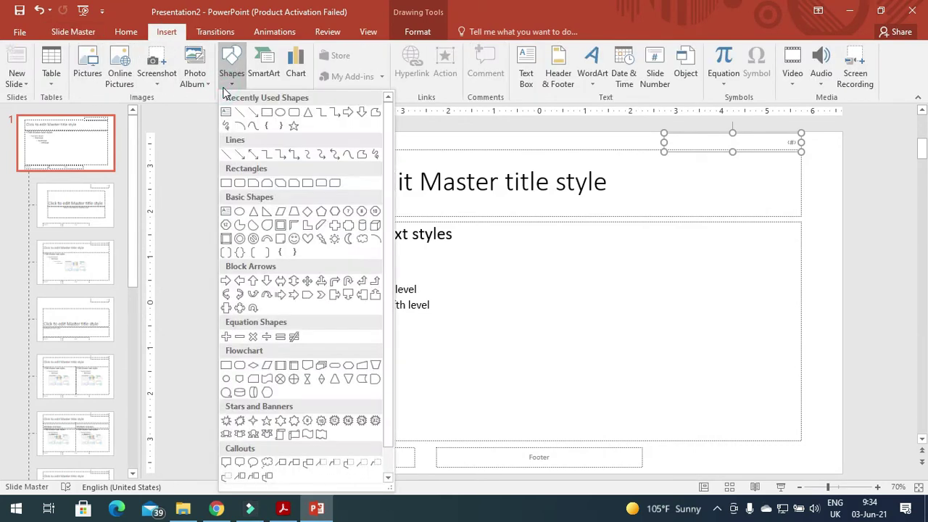
left_click(240, 113)
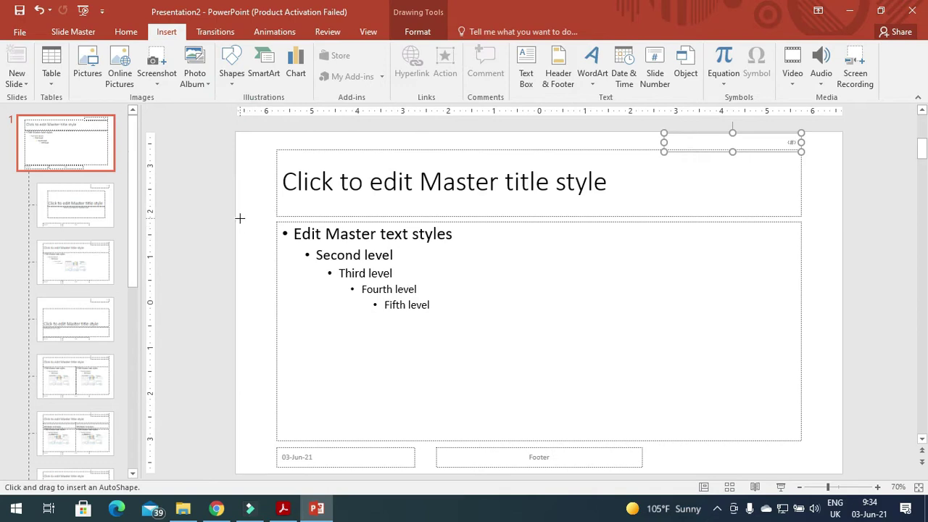
left_click_drag(235, 216, 843, 209)
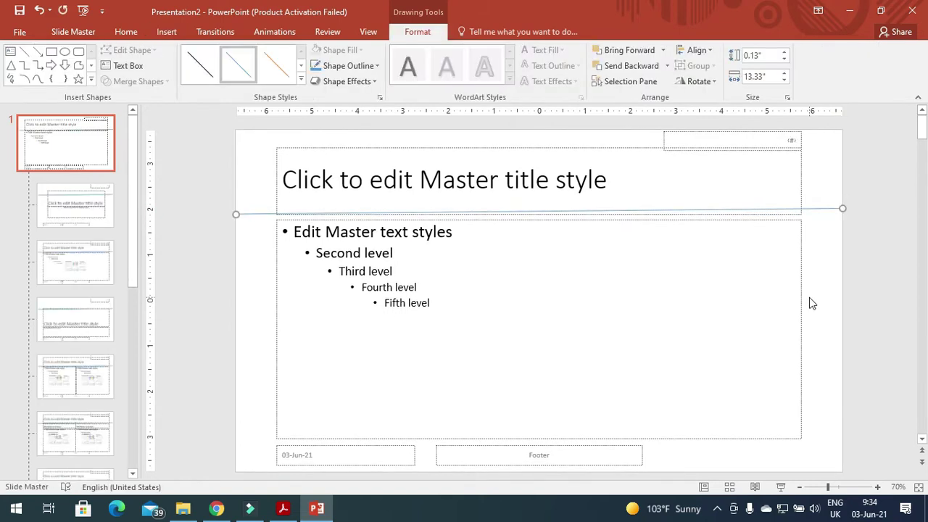
left_click_drag(847, 209, 842, 213)
left_click(827, 215)
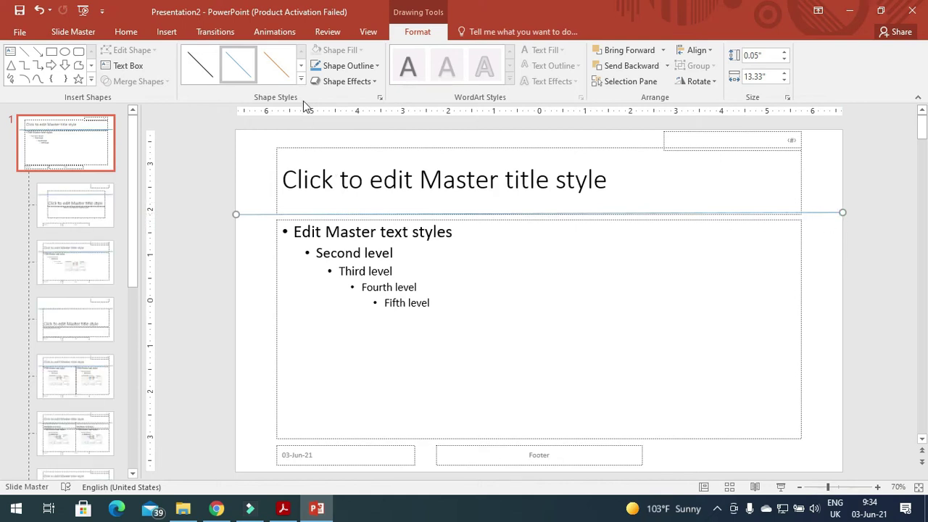
Step: Colour the line under the master title red and set its width to 4 pt
left_click(378, 66)
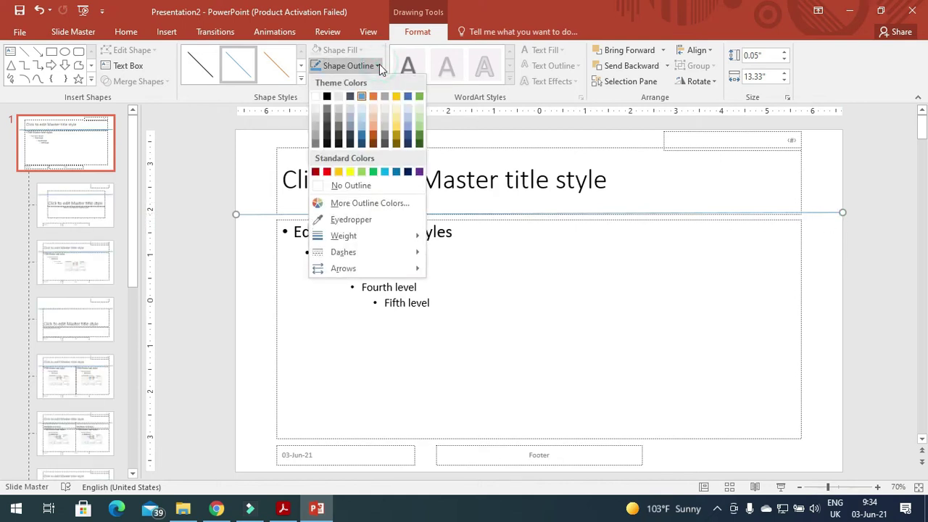
left_click(327, 171)
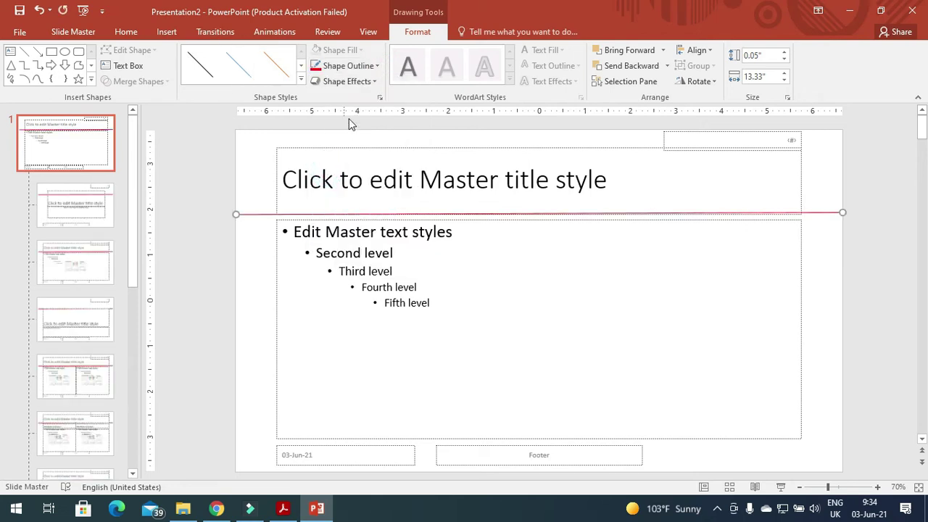
left_click(378, 64)
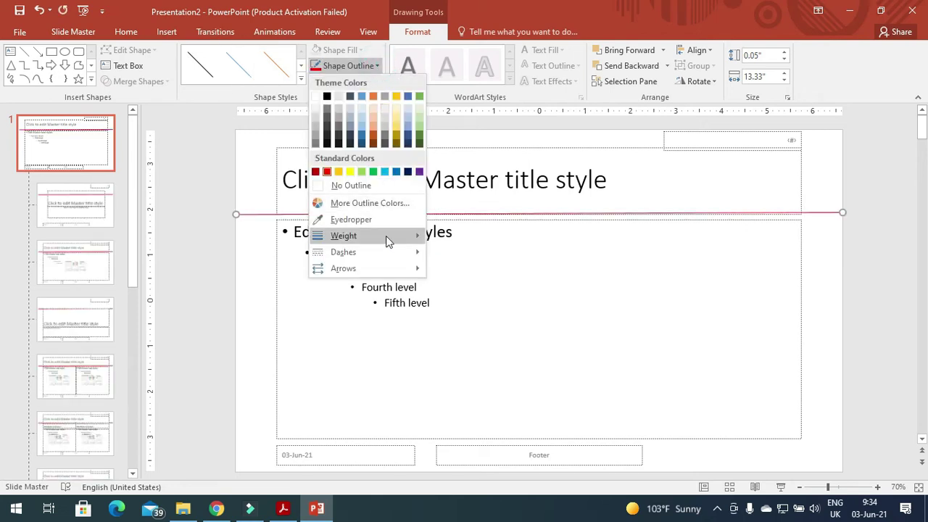
mouse_move(387, 238)
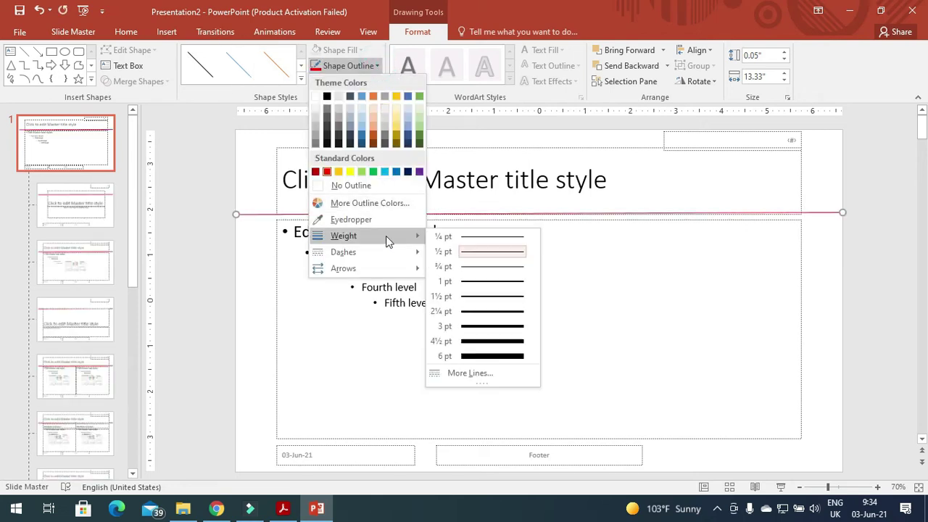
left_click(484, 328)
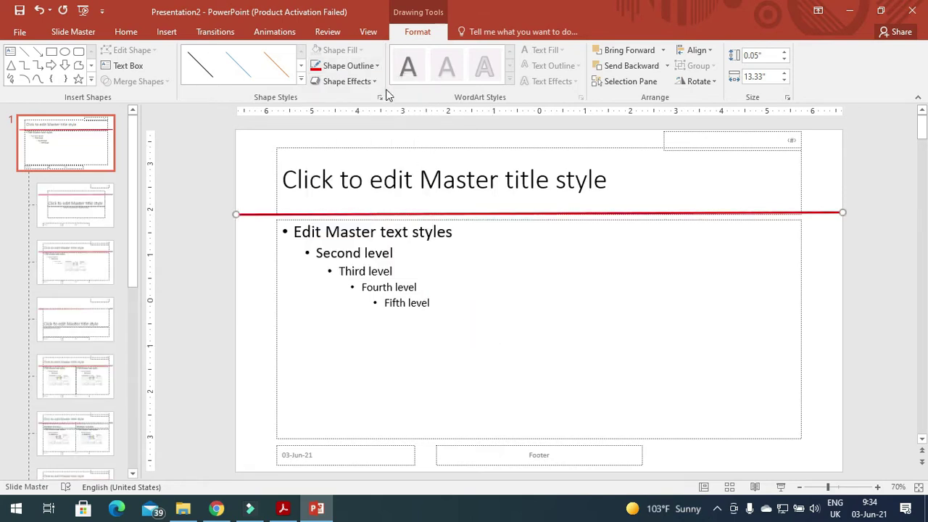
left_click(378, 66)
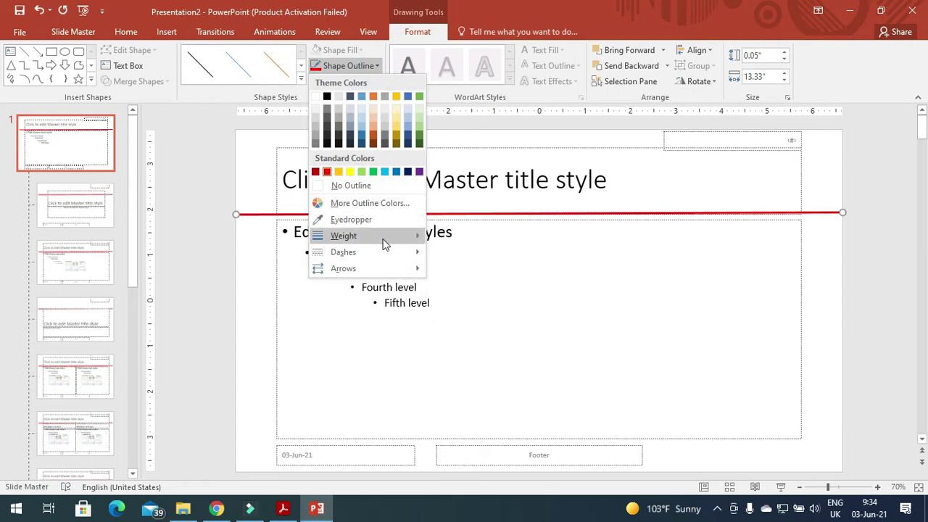
mouse_move(384, 240)
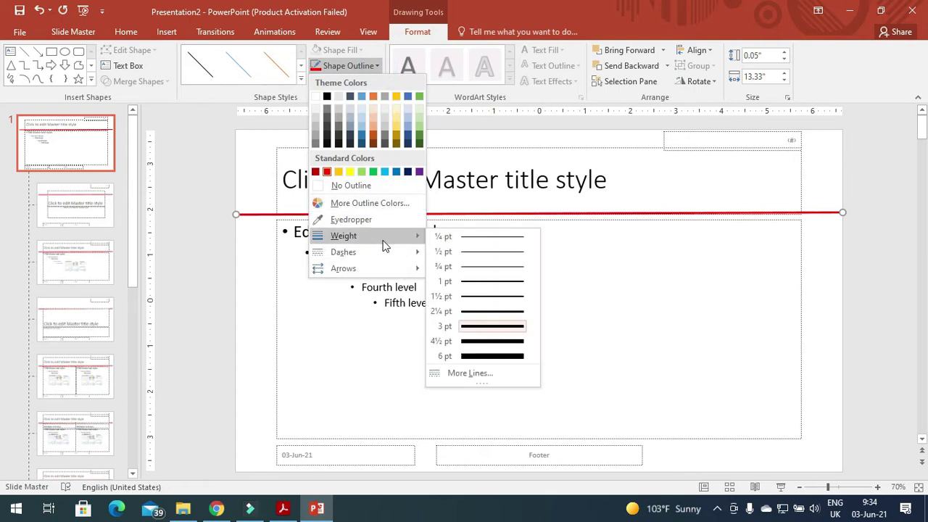
left_click(468, 373)
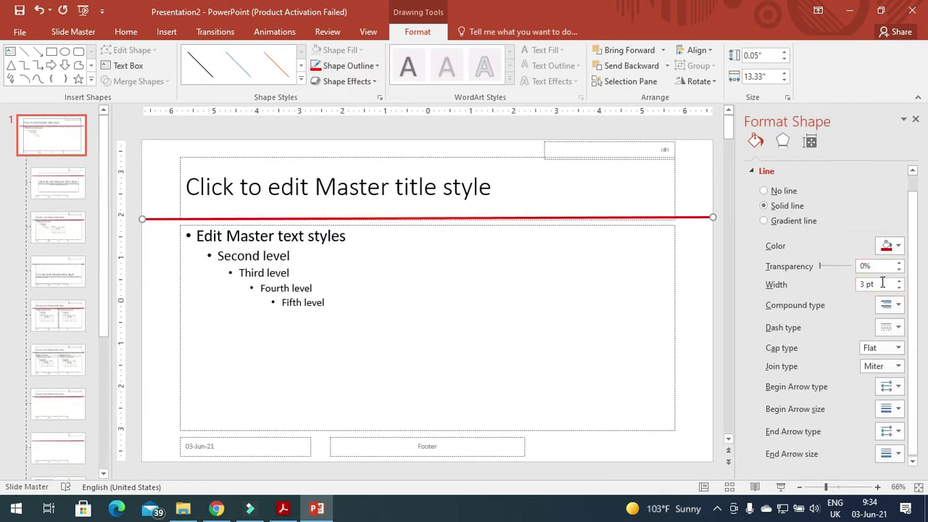
double_click(866, 288)
type("4")
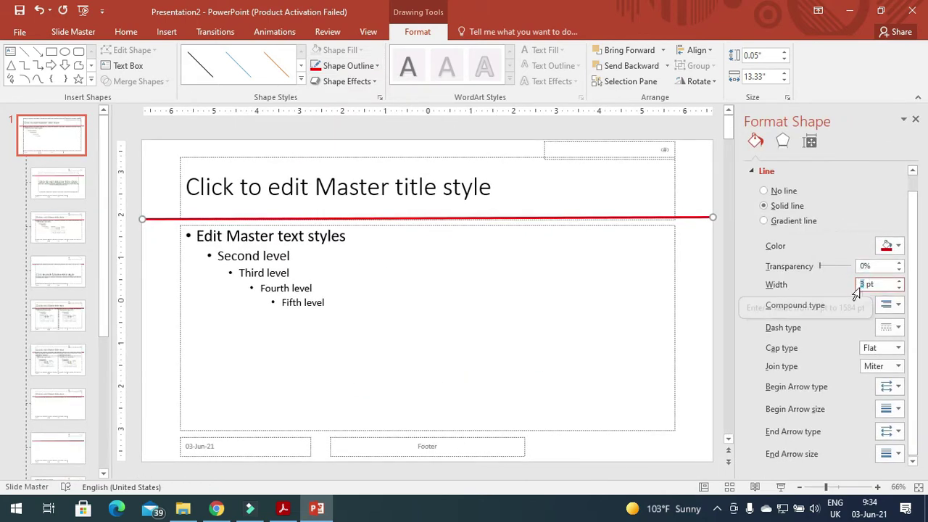
left_click(709, 327)
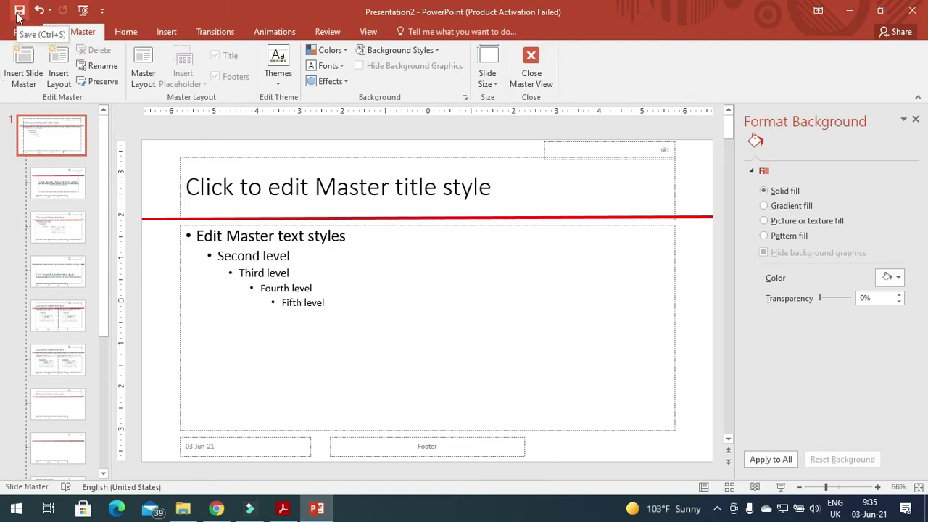
Step: Type the candidate's name and centre/candidate numbers into the master footer placeholder
left_click(283, 509)
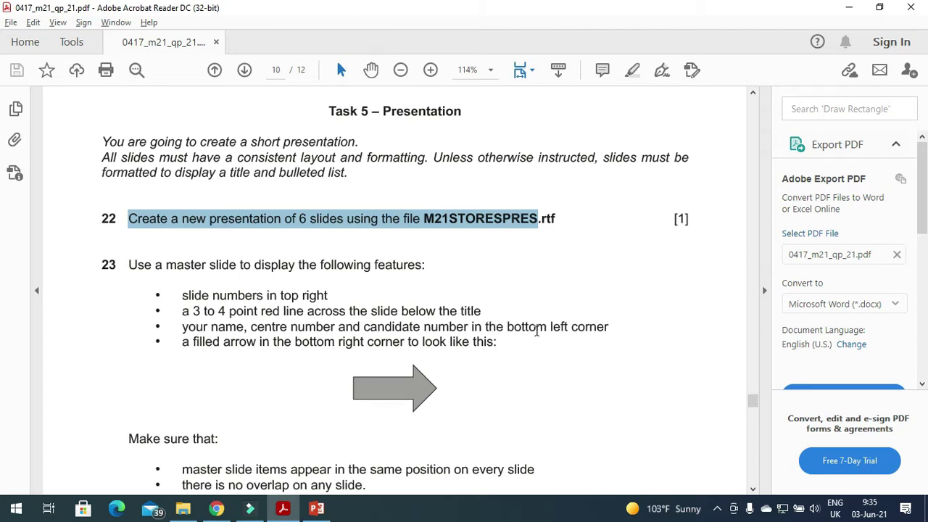
left_click(317, 508)
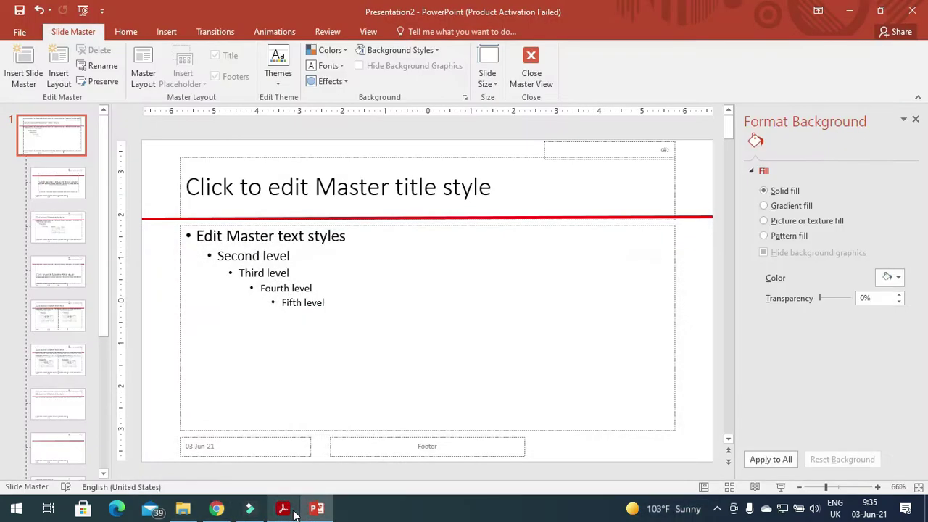
left_click(447, 449)
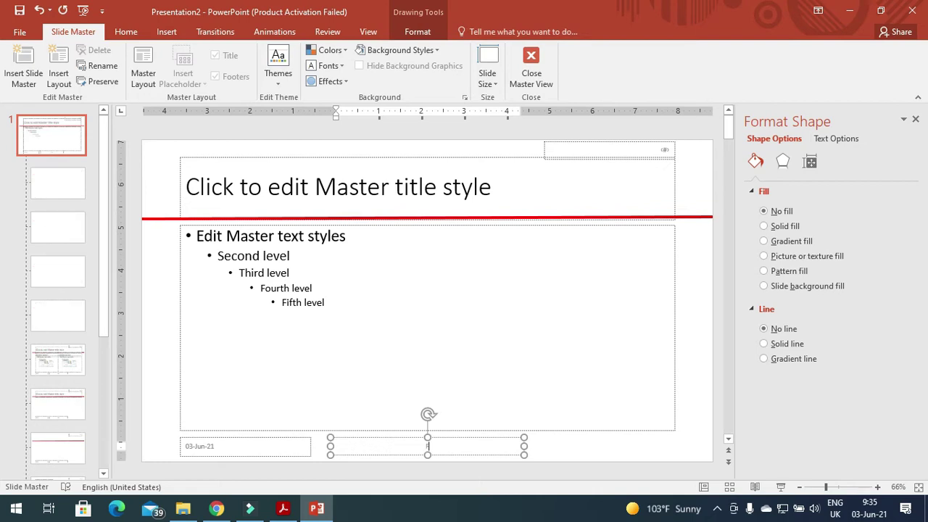
type("Fahim")
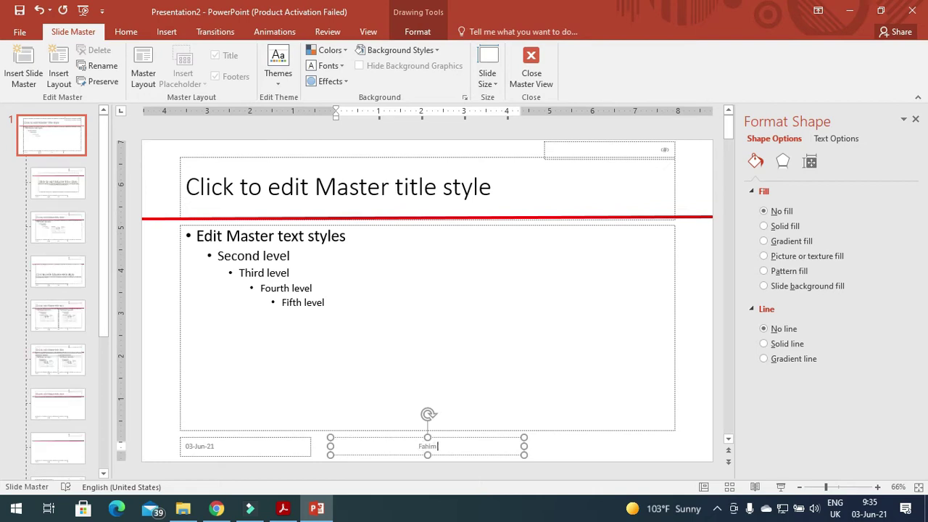
type(" CM")
type("032 0257")
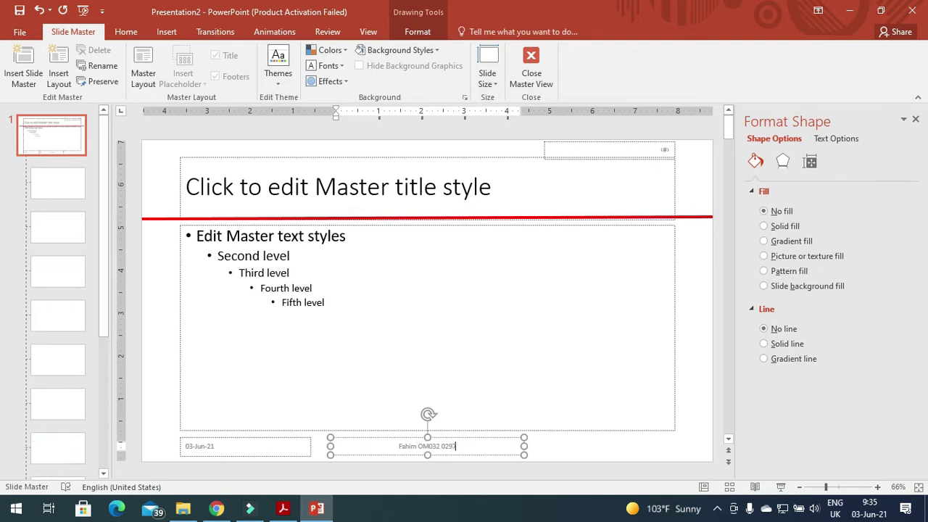
Step: Move the name footer to the bottom left and delete the date placeholder
left_click(310, 448)
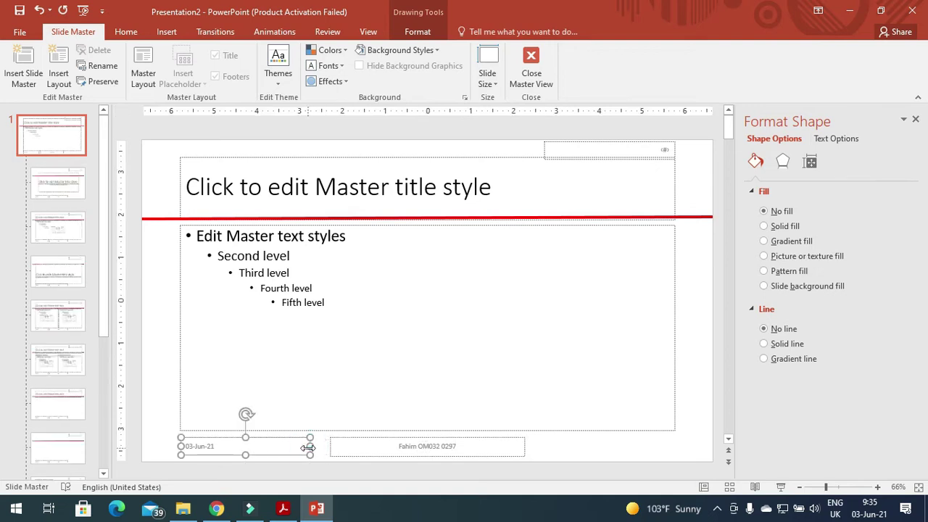
left_click_drag(309, 447, 620, 446)
left_click_drag(181, 446, 532, 445)
left_click_drag(437, 454, 274, 451)
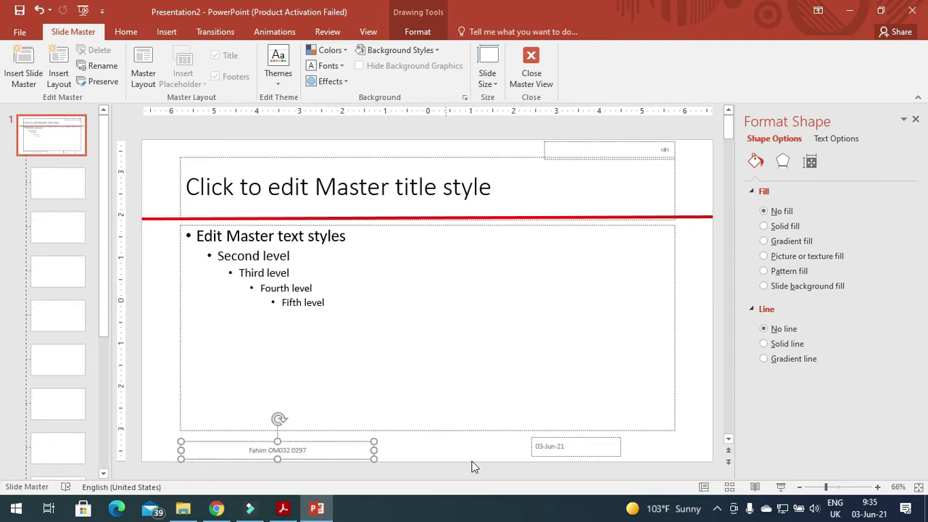
left_click(549, 446)
left_click(628, 445)
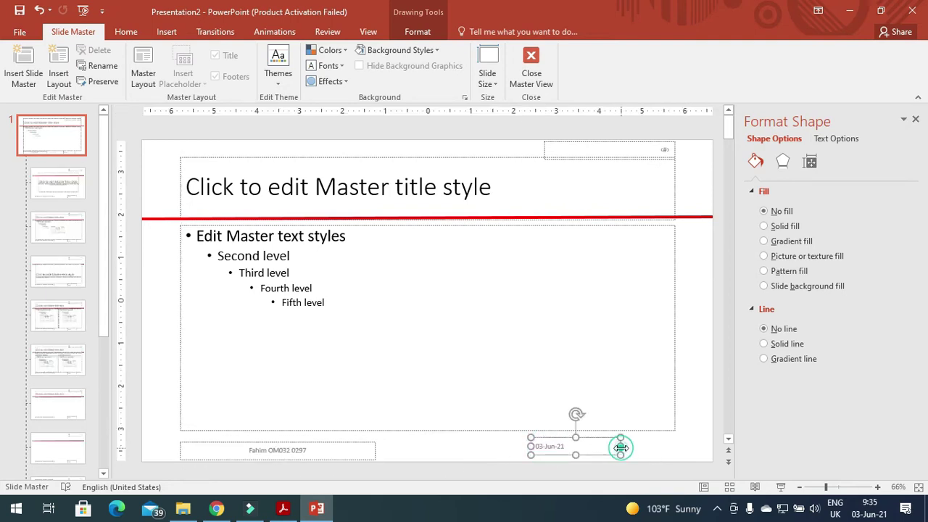
left_click(616, 447)
key("Delete")
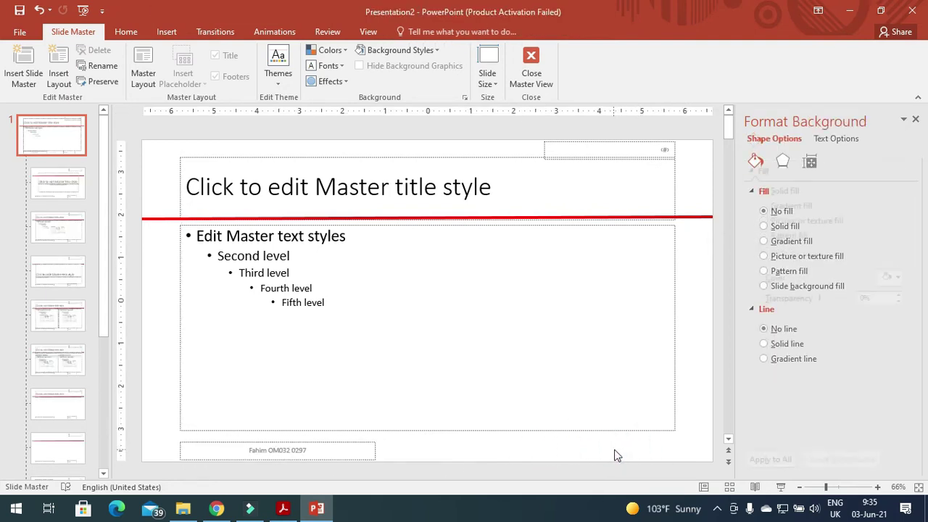
left_click(283, 508)
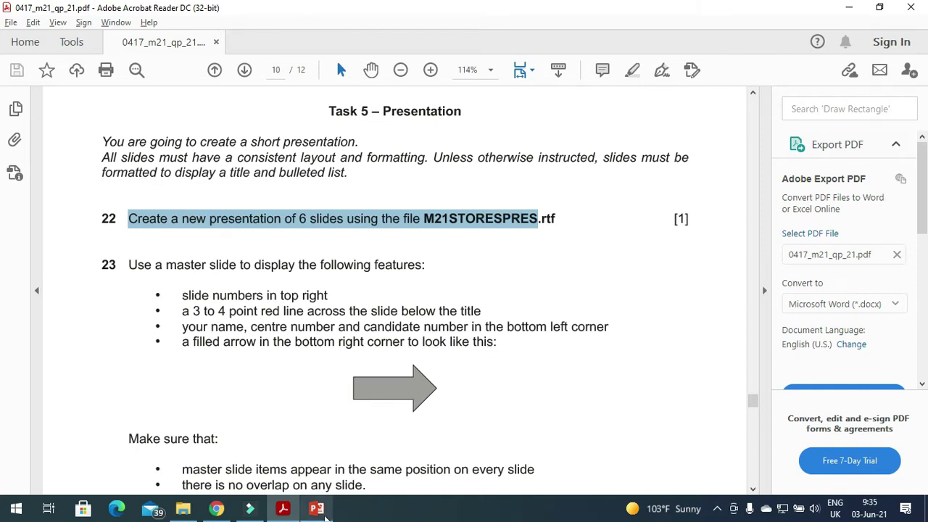
Step: Draw a grey-filled right block arrow in the master slide's lower right area
left_click(316, 509)
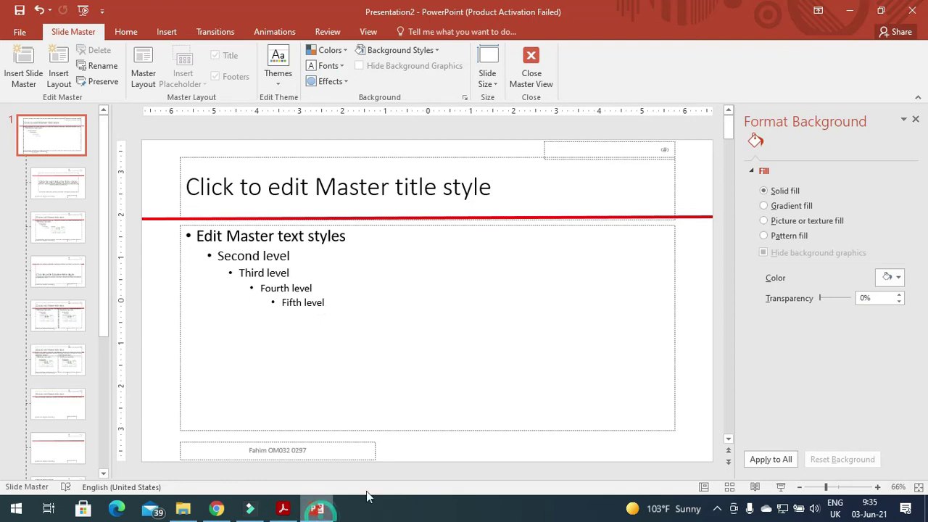
left_click(166, 34)
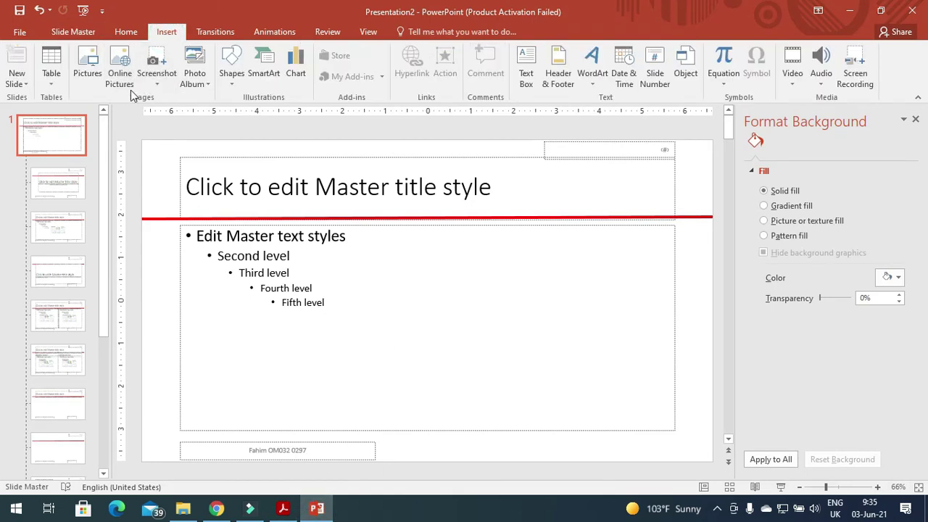
left_click(232, 84)
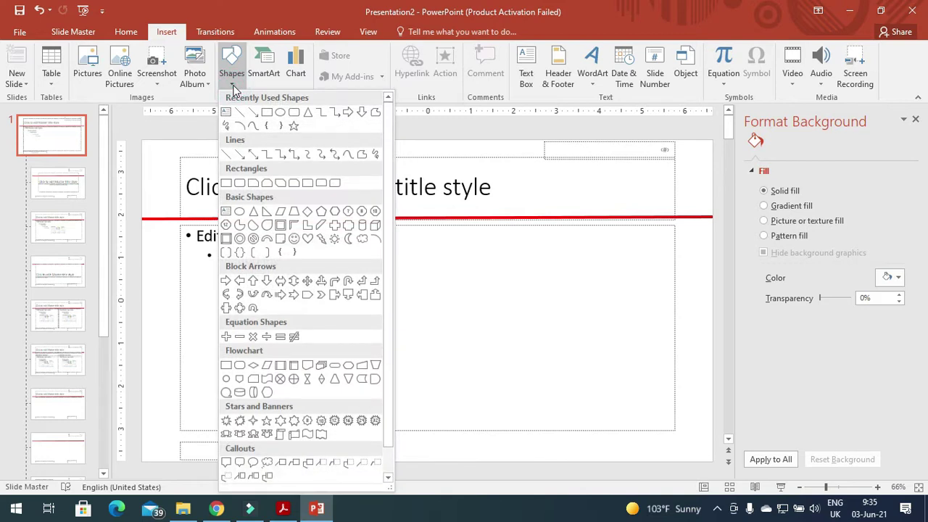
left_click(225, 282)
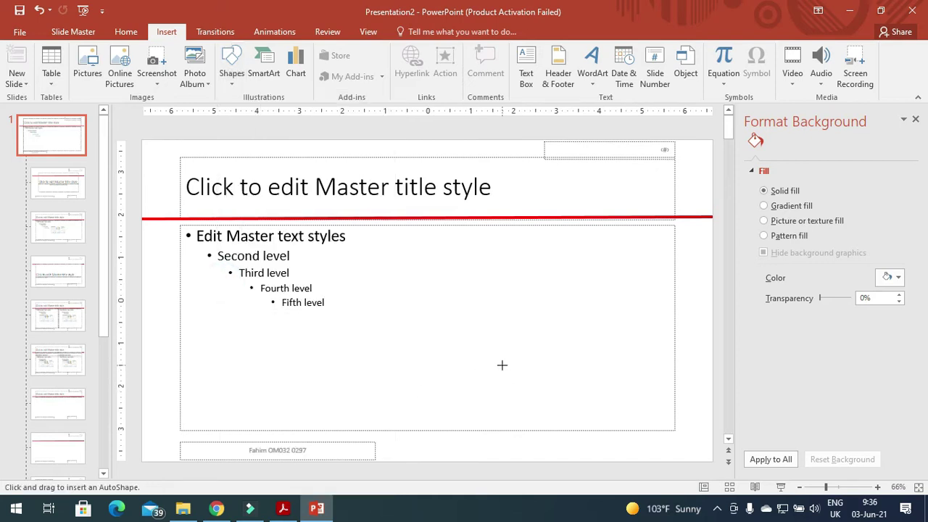
mouse_move(491, 375)
left_mouse_down()
mouse_move(585, 404)
mouse_move(586, 416)
left_mouse_up()
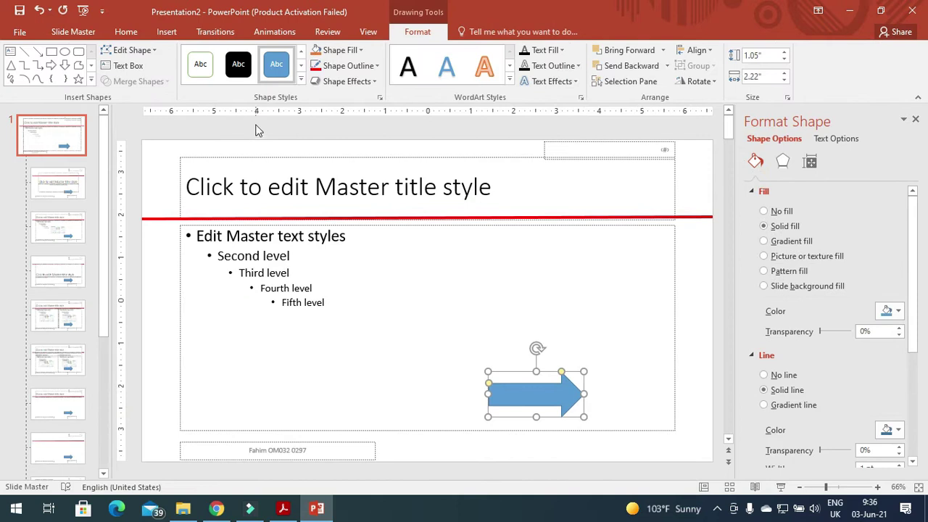
left_click(361, 51)
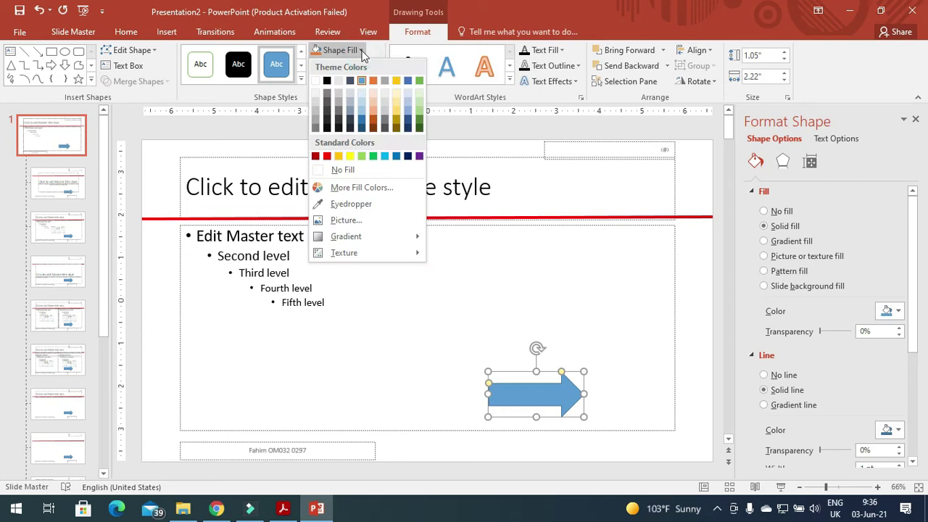
left_click(316, 128)
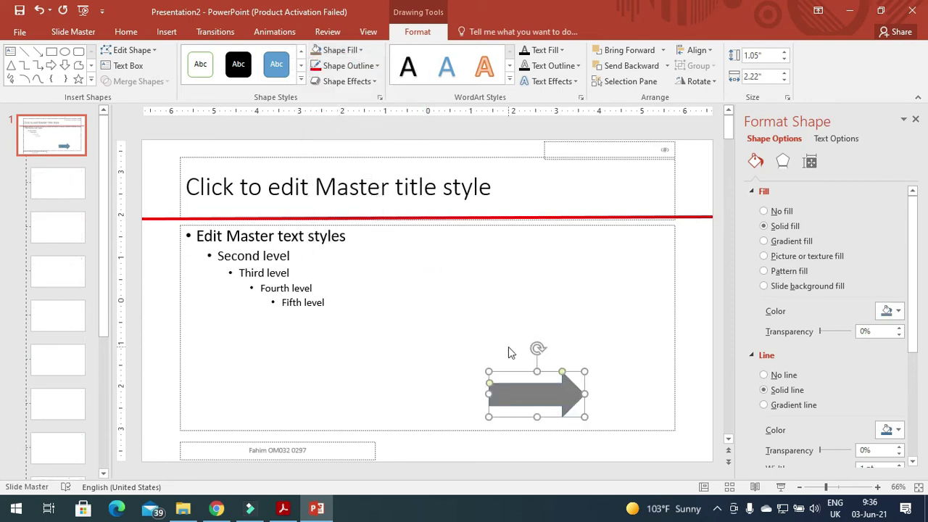
key("Right")
key("Right")
key("Right")
key("Right")
key("Right")
key("Right")
key("Right")
key("Right")
key("Right")
key("Right")
key("Right")
key("Right")
key("Right")
key("Right")
key("Right")
key("Right")
key("Right")
key("Right")
key("Right")
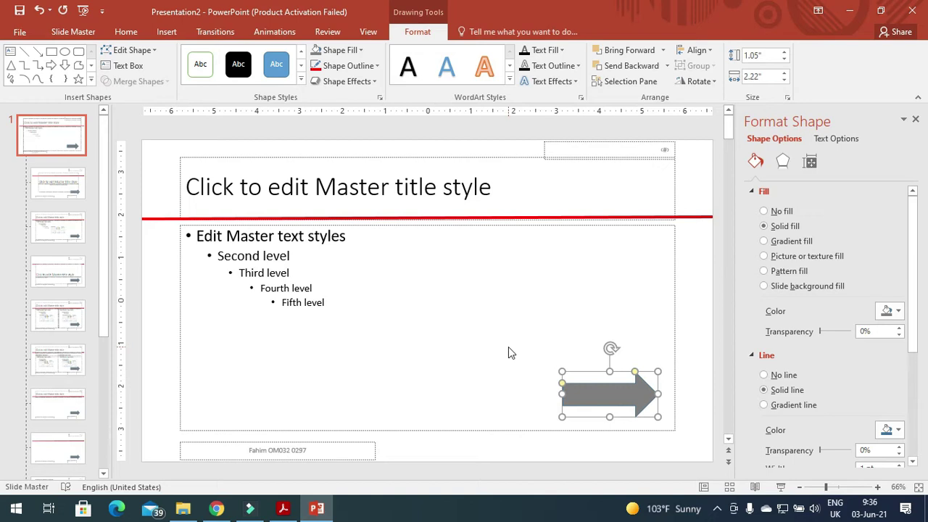
Step: Move the grey arrow down onto the bottom-right footer line after checking the PDF
left_click(325, 513)
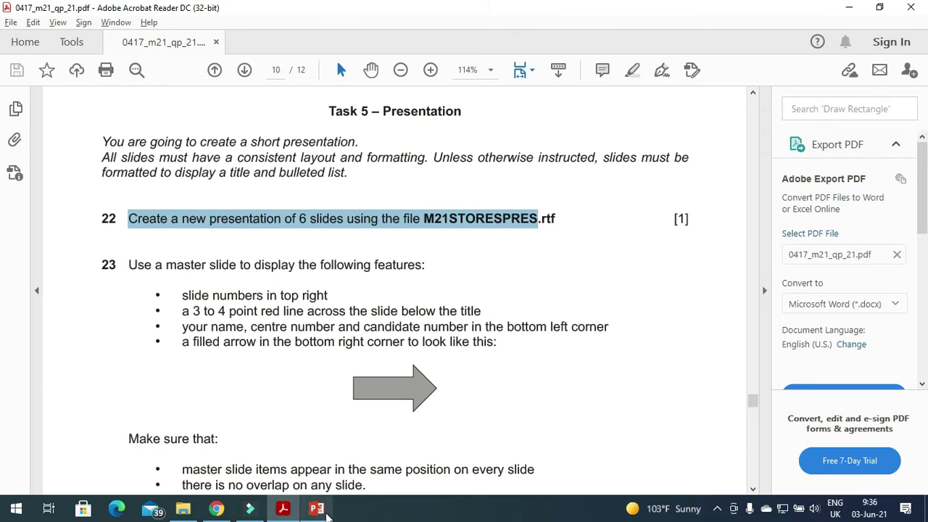
left_click(316, 508)
left_click_drag(620, 398, 618, 461)
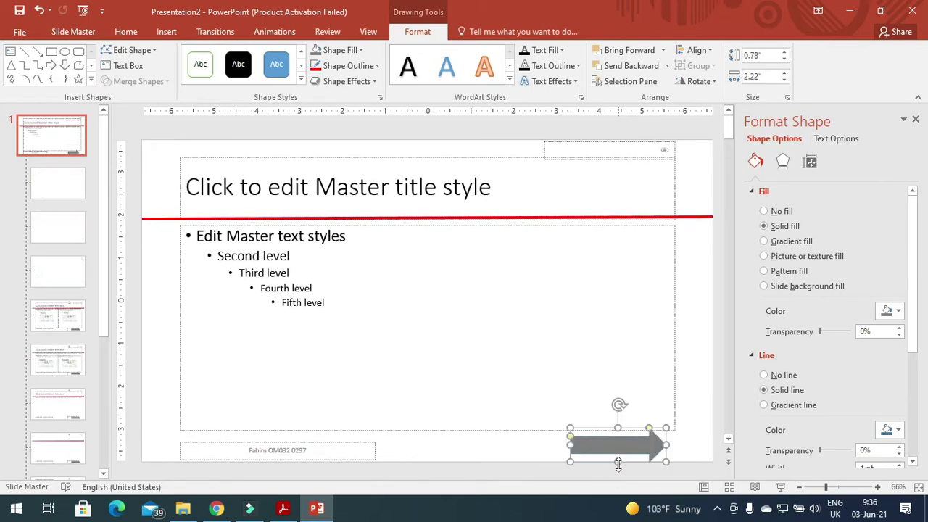
key("Escape")
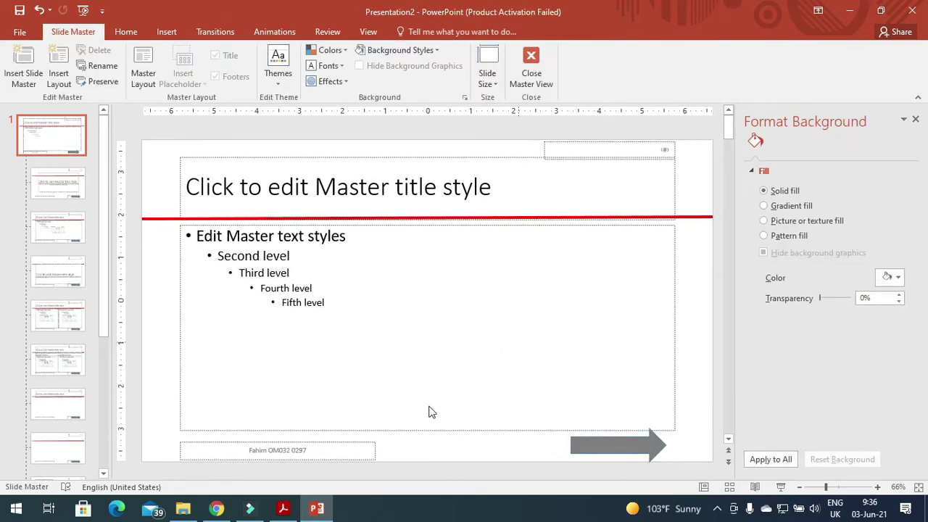
left_click(283, 508)
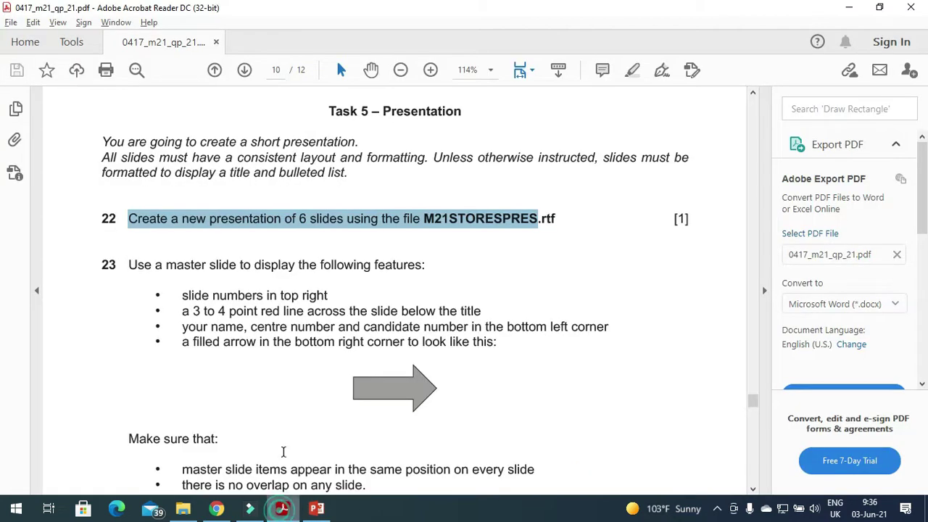
Step: Scroll the PDF to questions 24 and 25, then return to the PowerPoint slide master
scroll(285, 415, "down", 4)
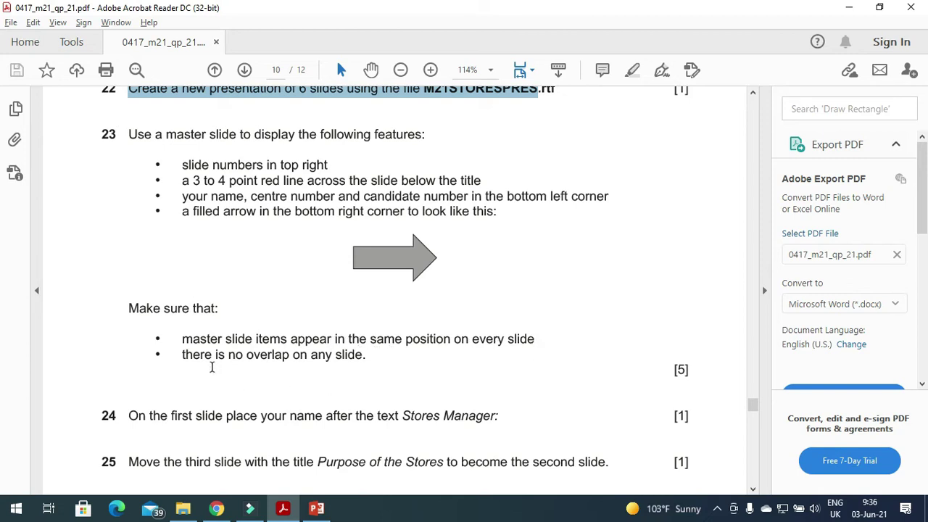
left_click(316, 508)
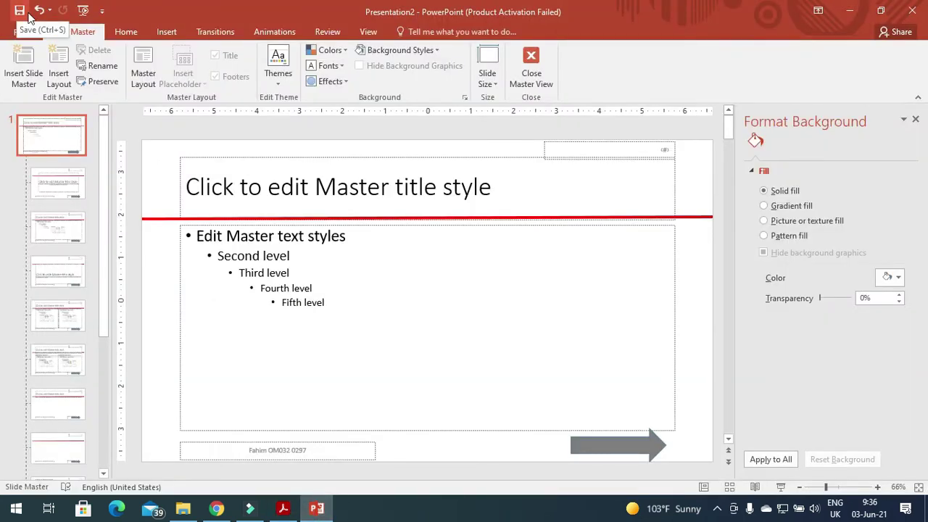
Step: Return to Normal view and turn on slide numbers and footer for all slides
left_click(369, 31)
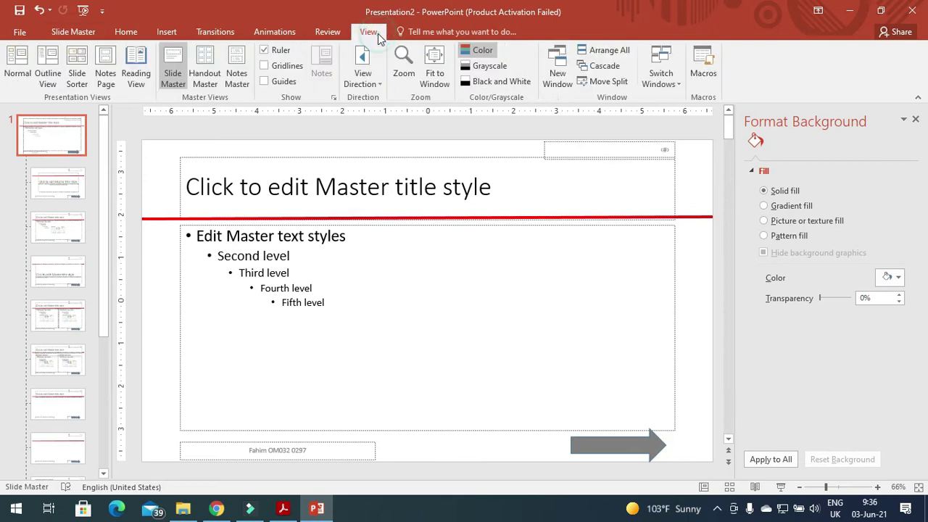
left_click(16, 73)
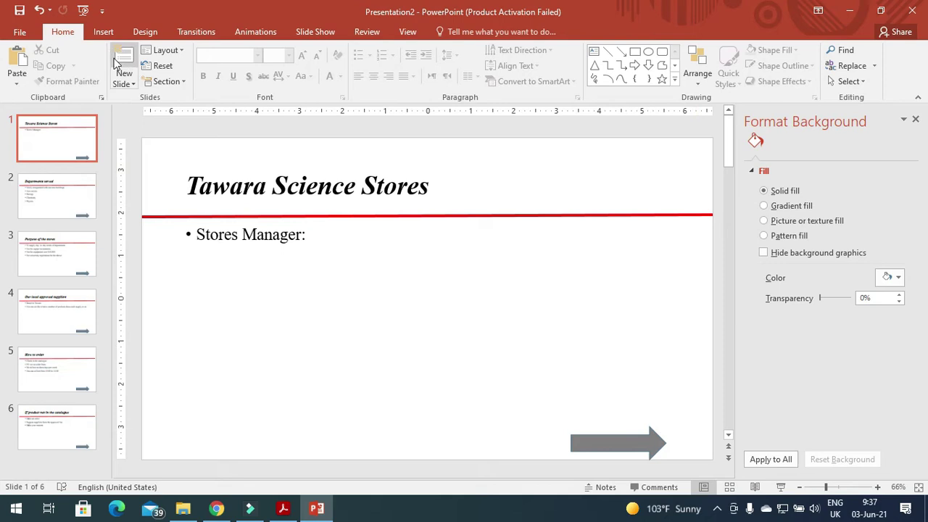
left_click(105, 33)
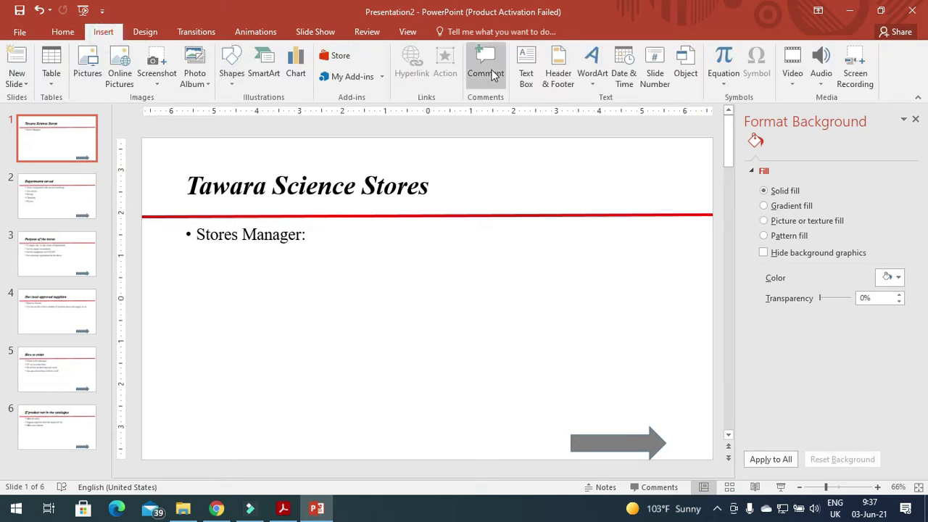
left_click(566, 67)
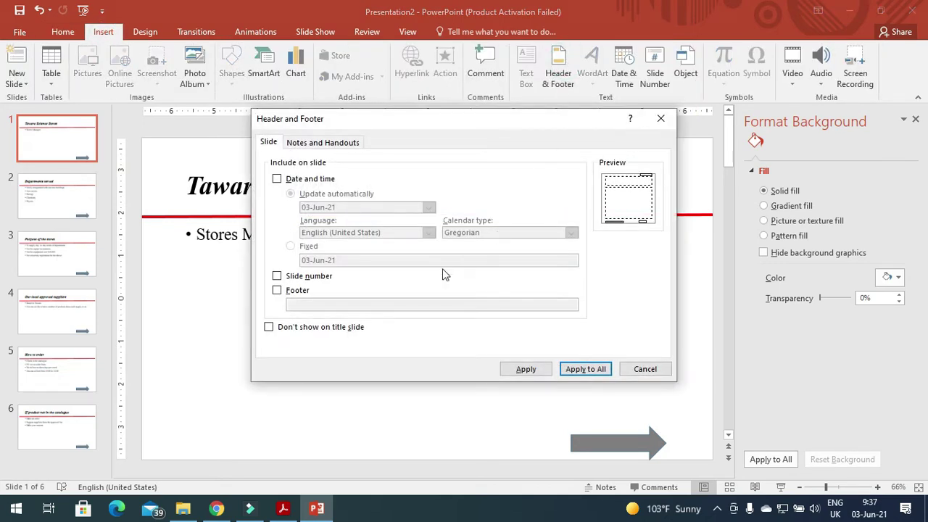
left_click(278, 277)
left_click(277, 291)
left_click(586, 369)
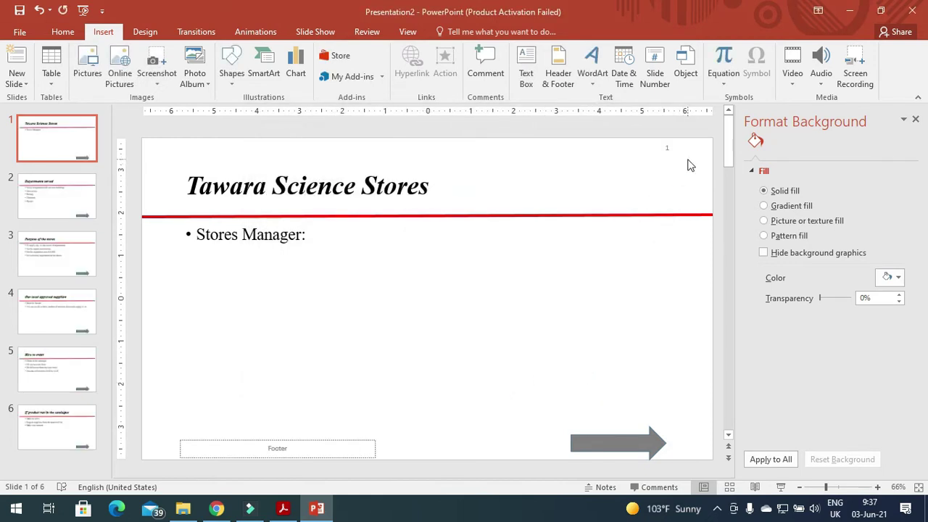
Step: Add the candidate's name and numbers as footer text on all slides, checking slides 2 and 3
left_click(294, 447)
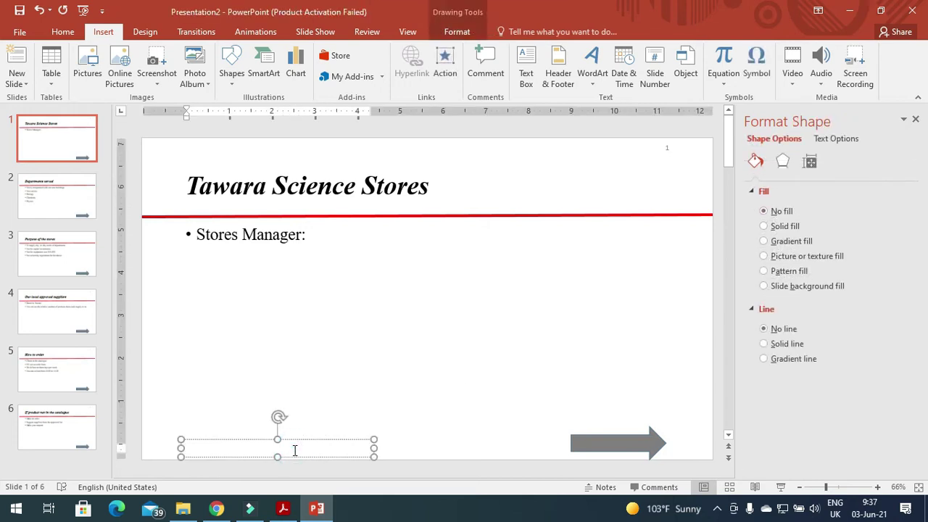
left_click(560, 75)
left_click(353, 305)
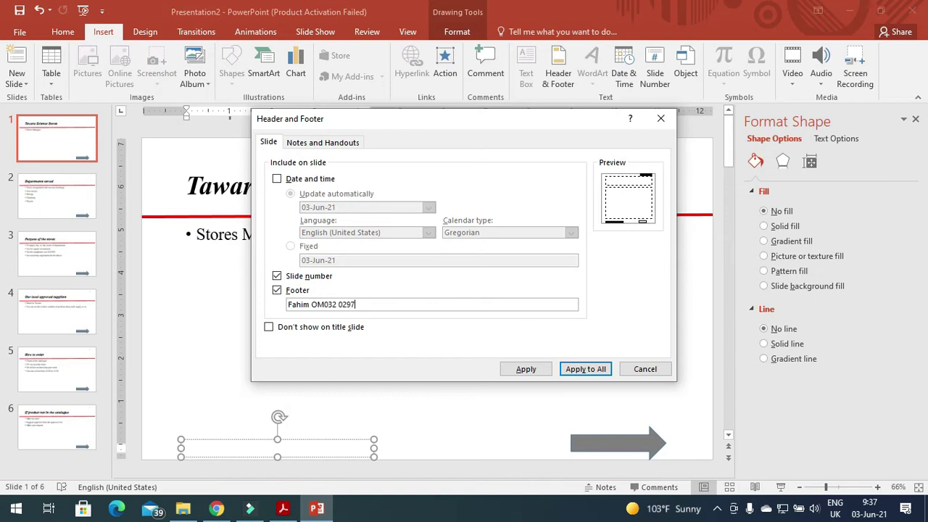
left_click(596, 369)
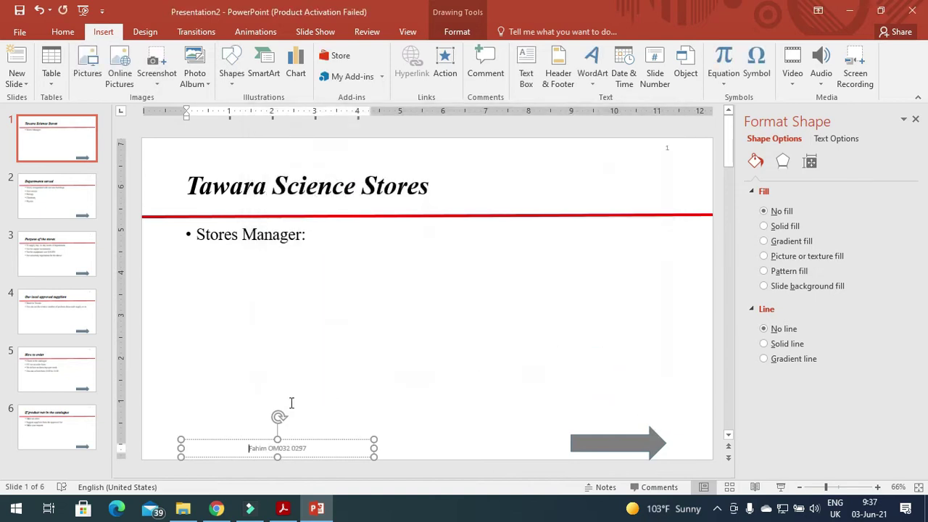
left_click(56, 198)
left_click(69, 256)
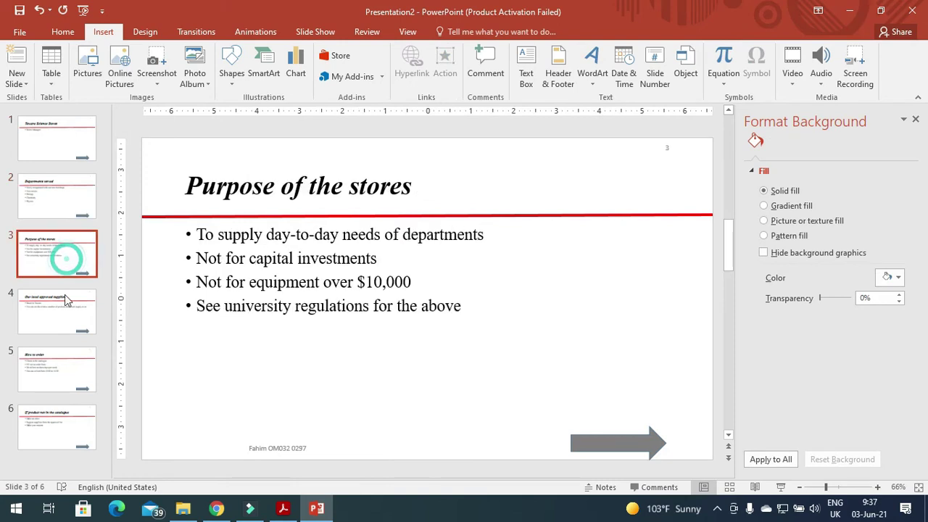
Step: Check the footers on slides 4–6, then inspect the footer box on slide 1
left_click(63, 321)
left_click(58, 370)
left_click(62, 427)
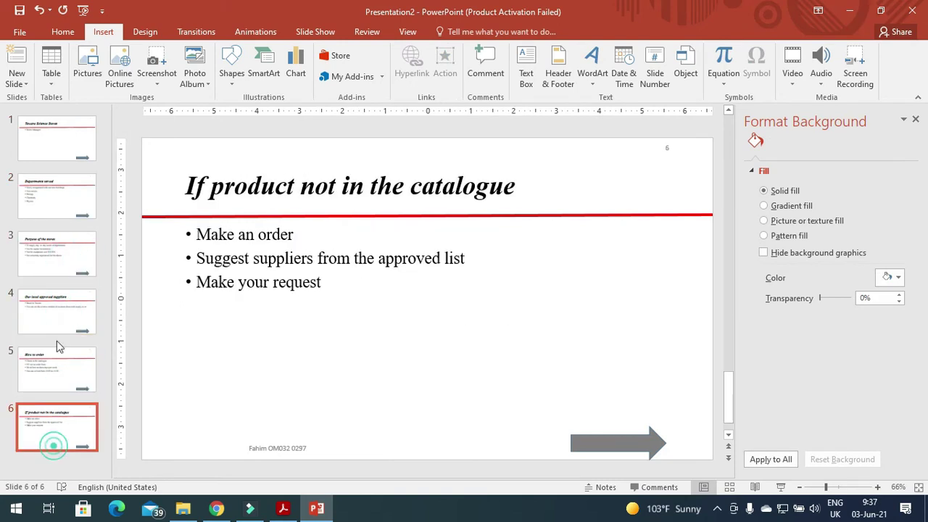
left_click(64, 141)
left_click(278, 450)
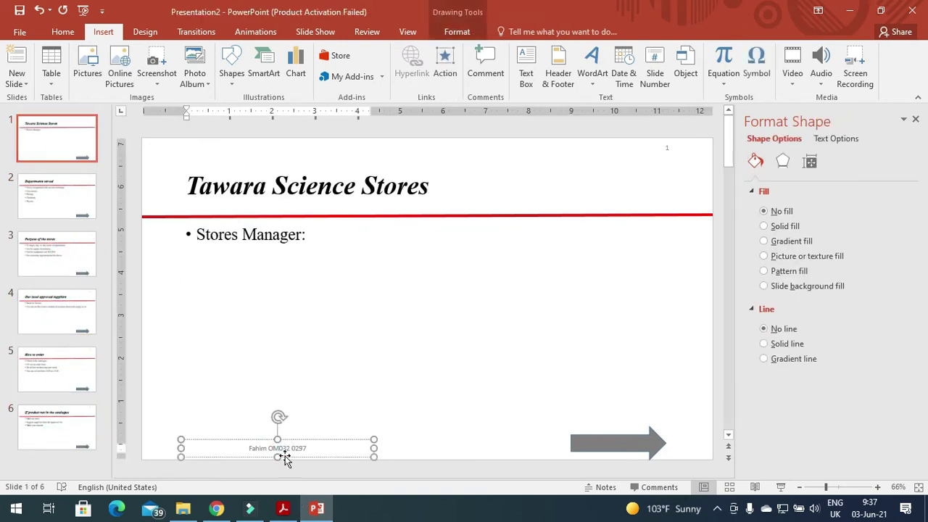
left_click(34, 156)
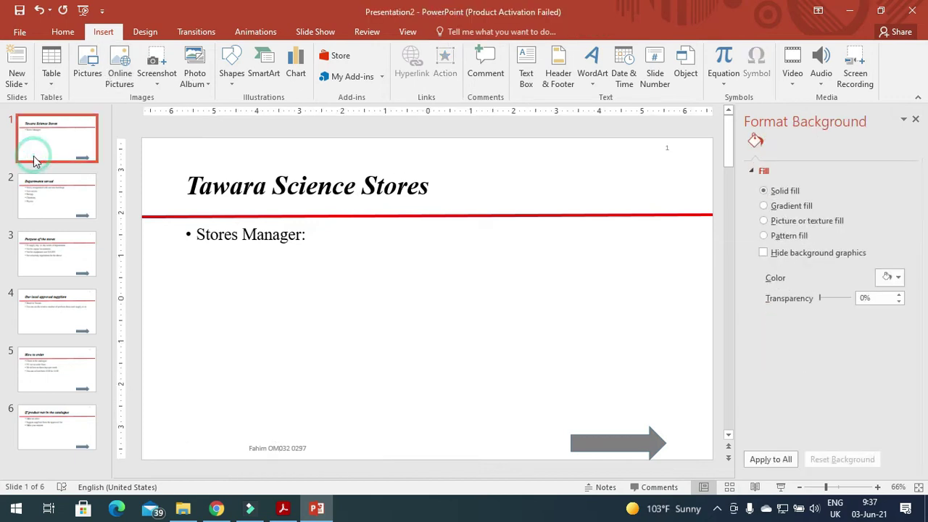
Step: Left-align the footer text on the slide master
left_click(410, 34)
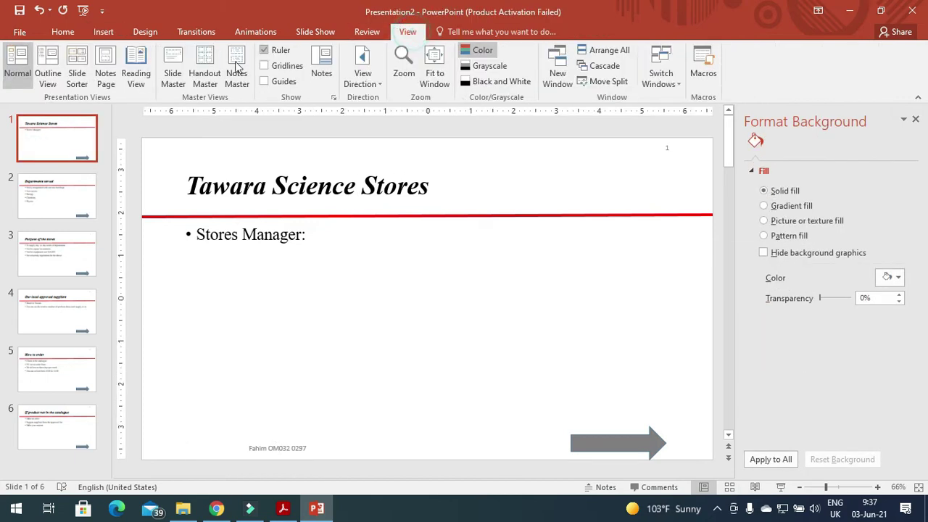
left_click(173, 71)
left_click(327, 451)
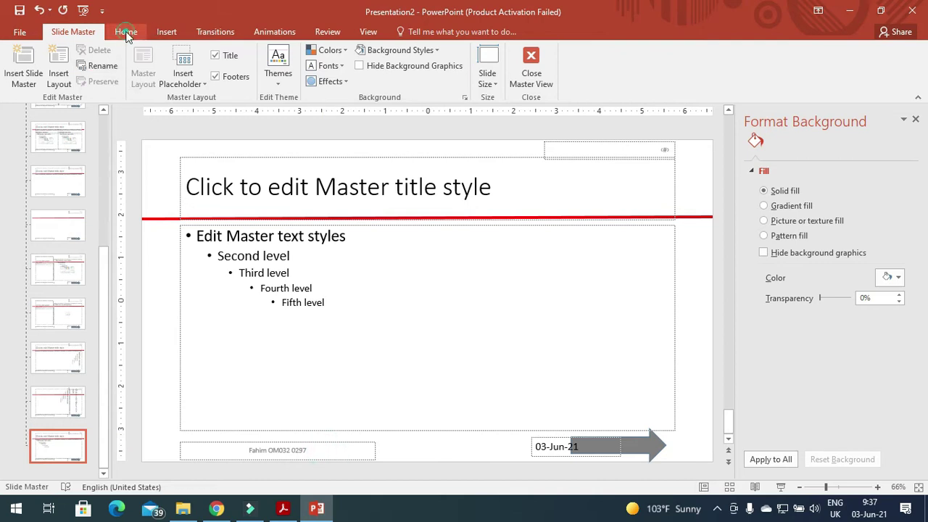
left_click(125, 32)
left_click(294, 450)
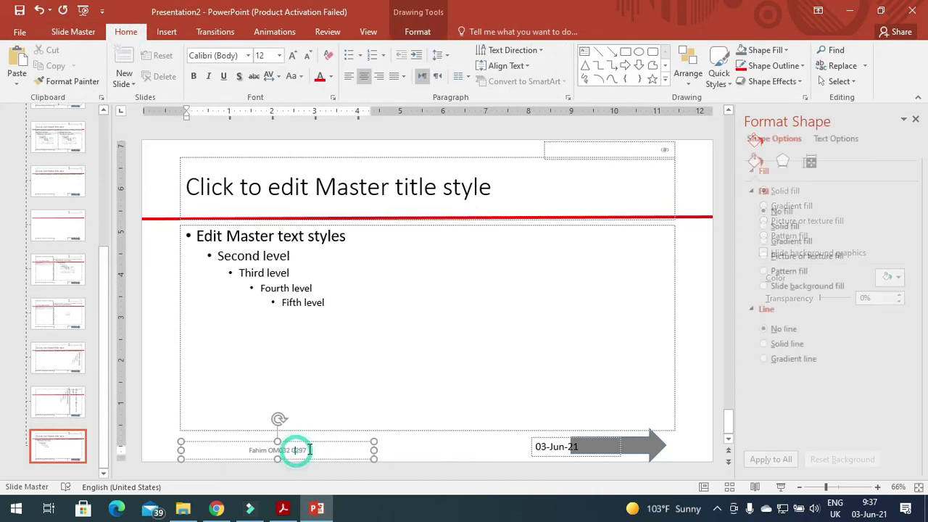
left_click(349, 76)
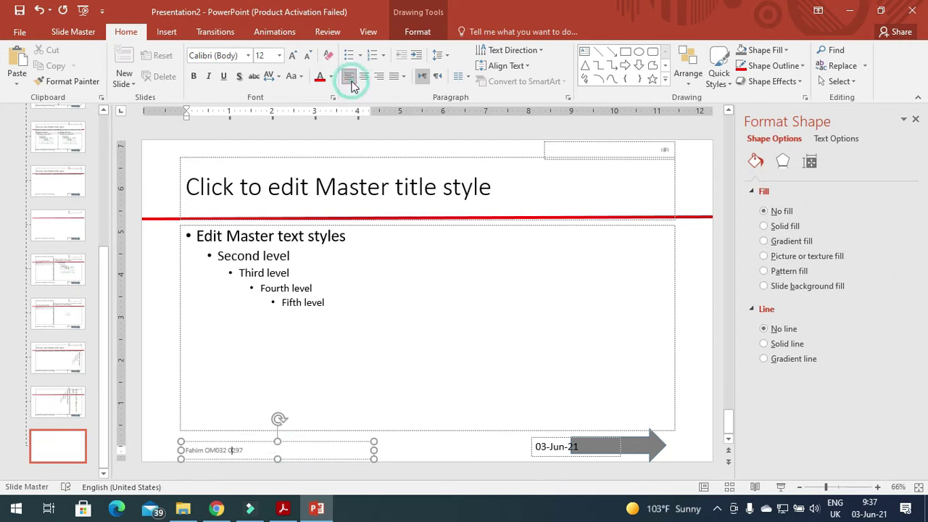
Step: Back in Normal view, left-align the footer text on slide 1
left_click(367, 32)
left_click(16, 75)
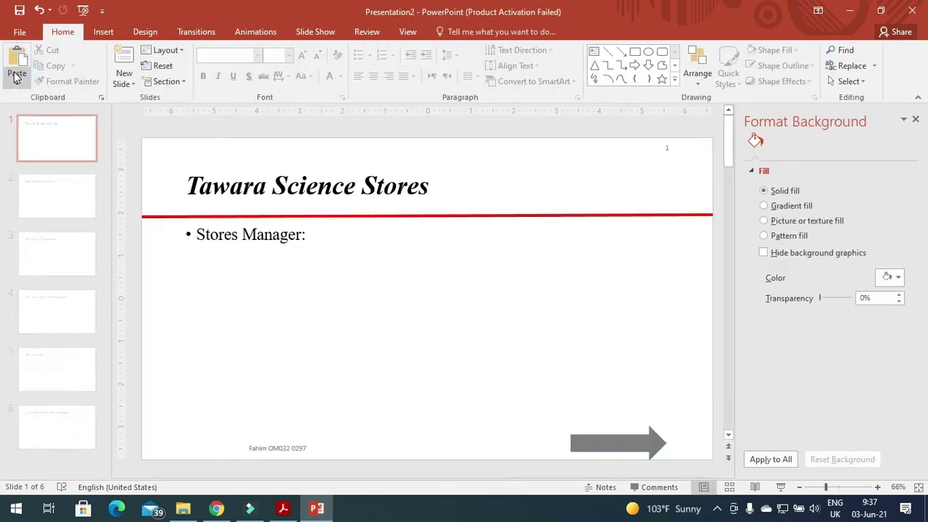
left_click(259, 434)
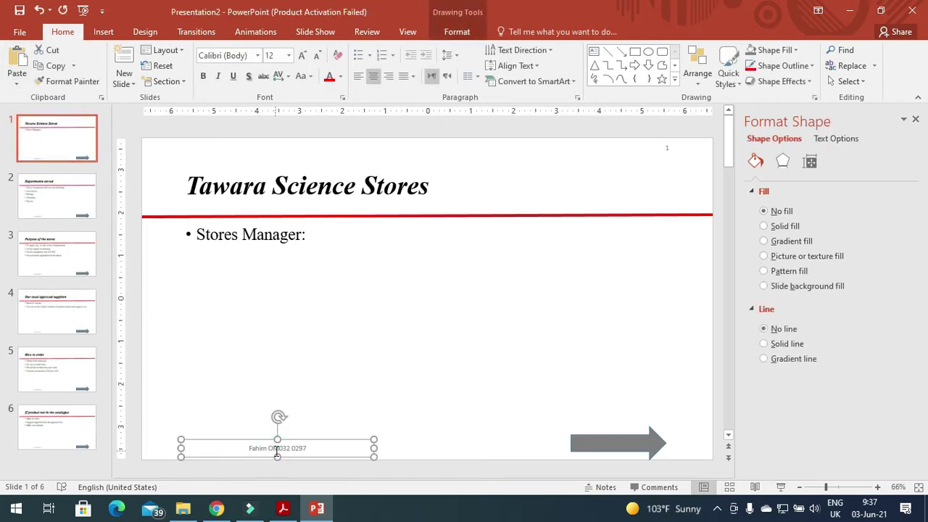
left_click(360, 79)
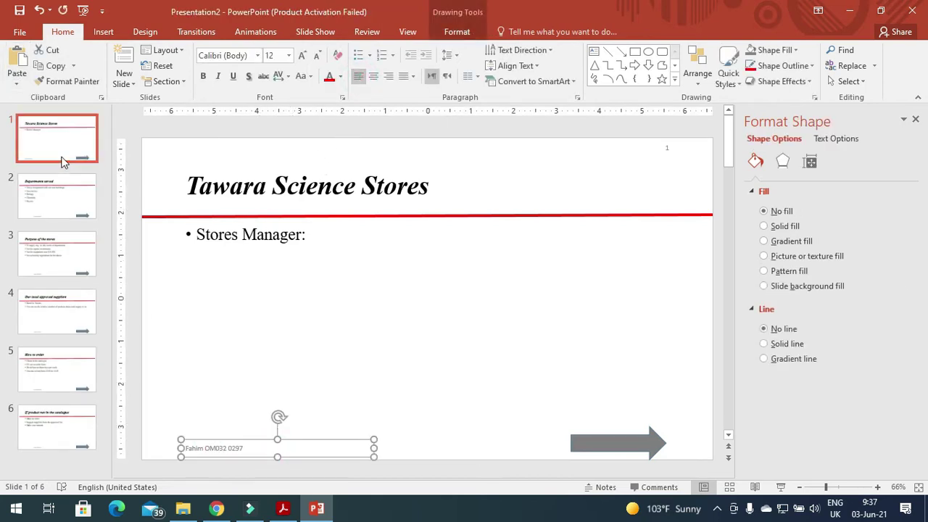
Step: Check the footers on slides 2 to 6 and return to slide 1
left_click(61, 202)
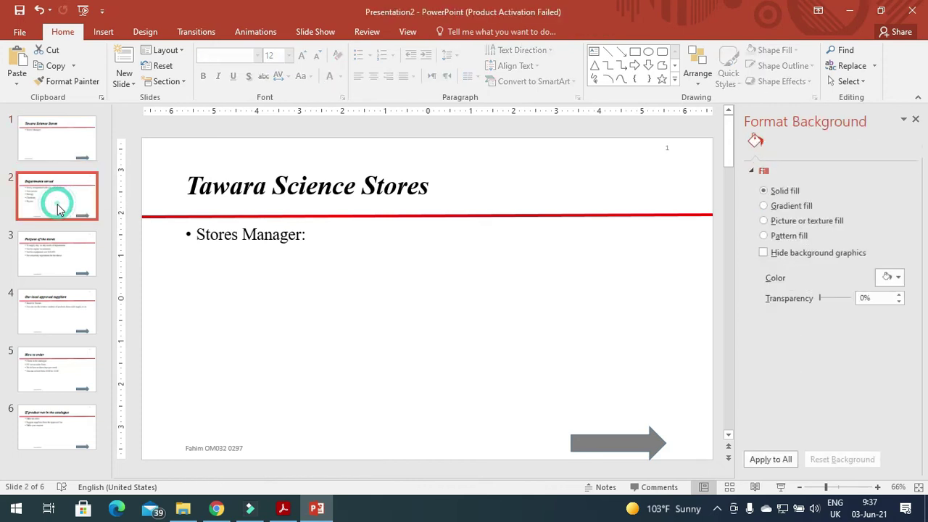
left_click(60, 256)
left_click(53, 309)
left_click(51, 371)
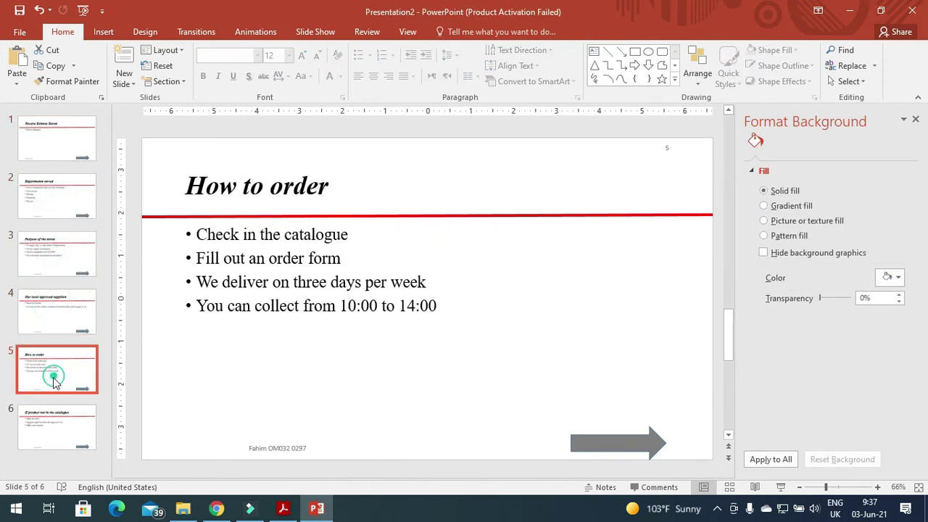
left_click(53, 436)
left_click(43, 141)
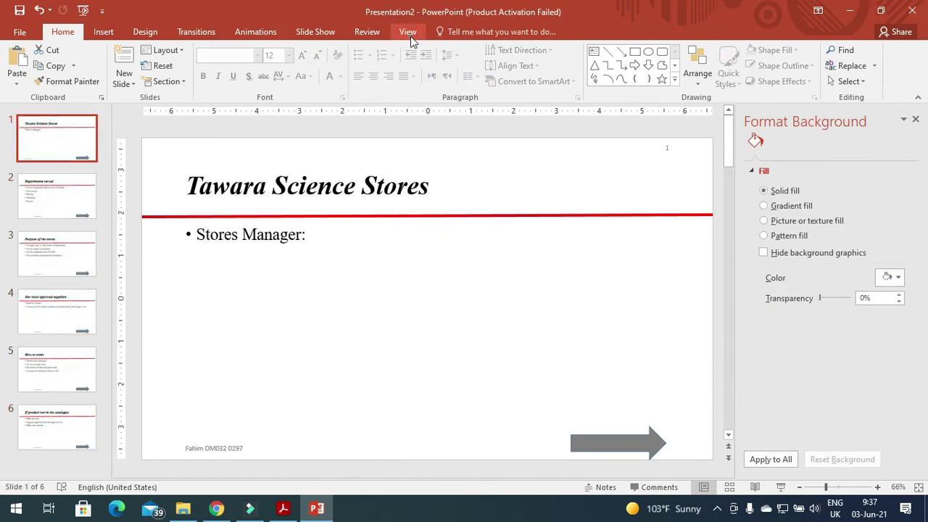
Step: Reopen Slide Master view and select the master's footer placeholder
left_click(408, 34)
left_click(180, 72)
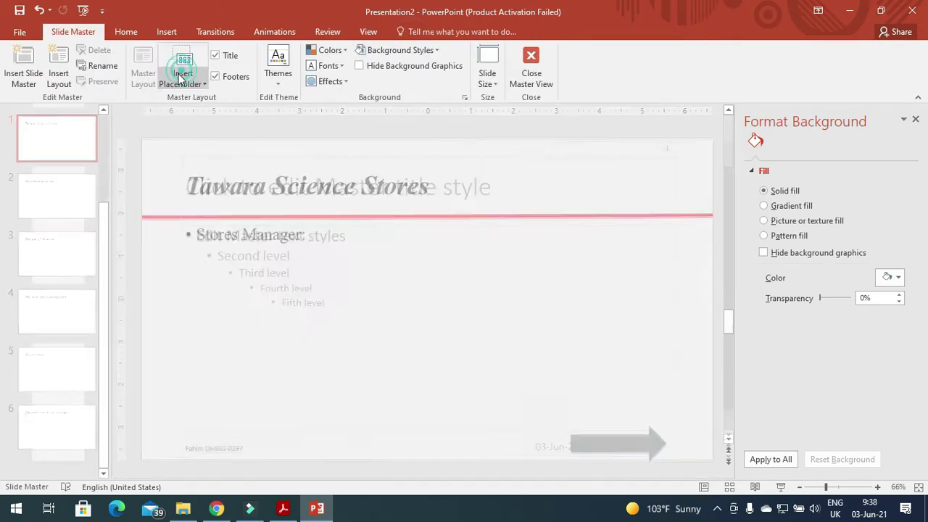
left_click(292, 454)
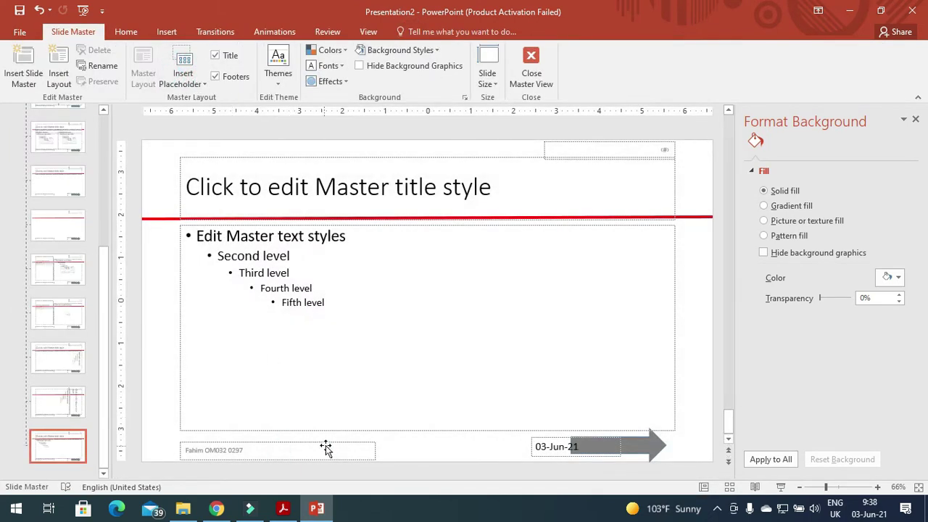
Step: Reapply the footer and slide numbers to all slides via Header & Footer
left_click(166, 32)
left_click(560, 69)
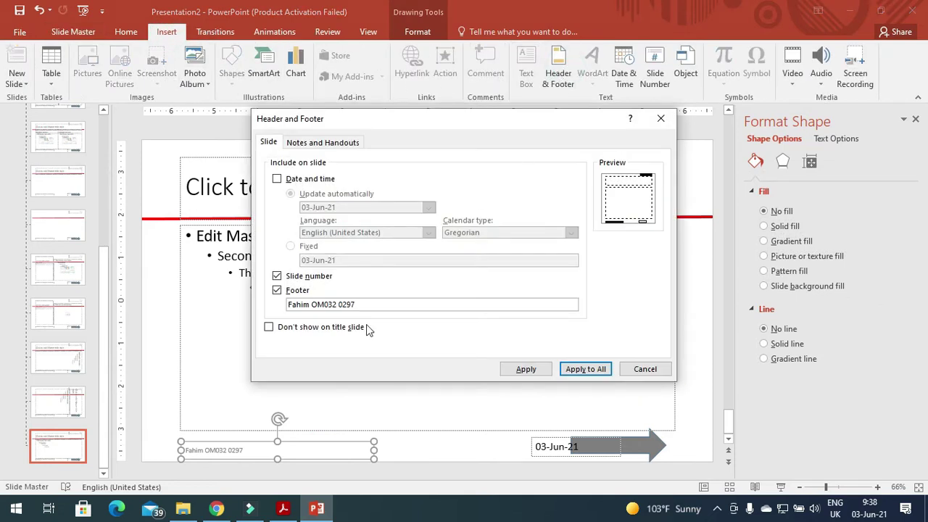
left_click(278, 291)
left_click(277, 291)
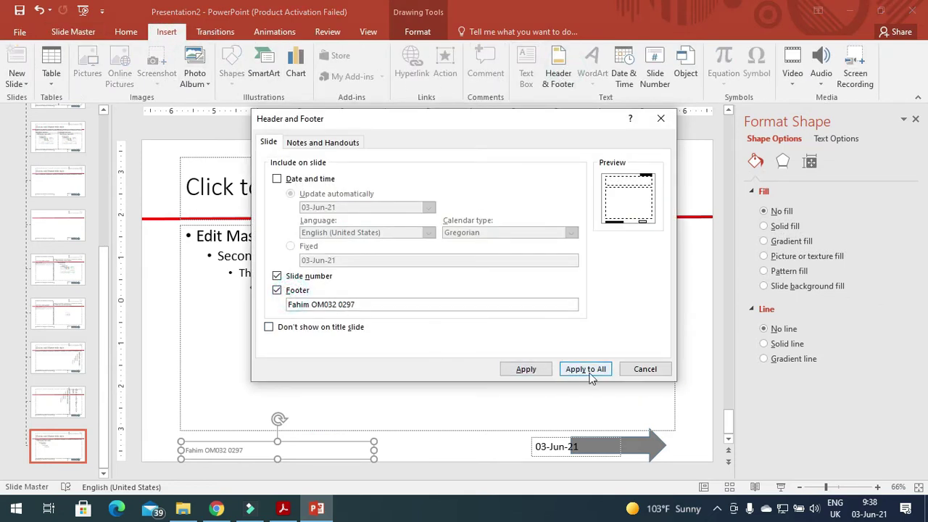
left_click(586, 369)
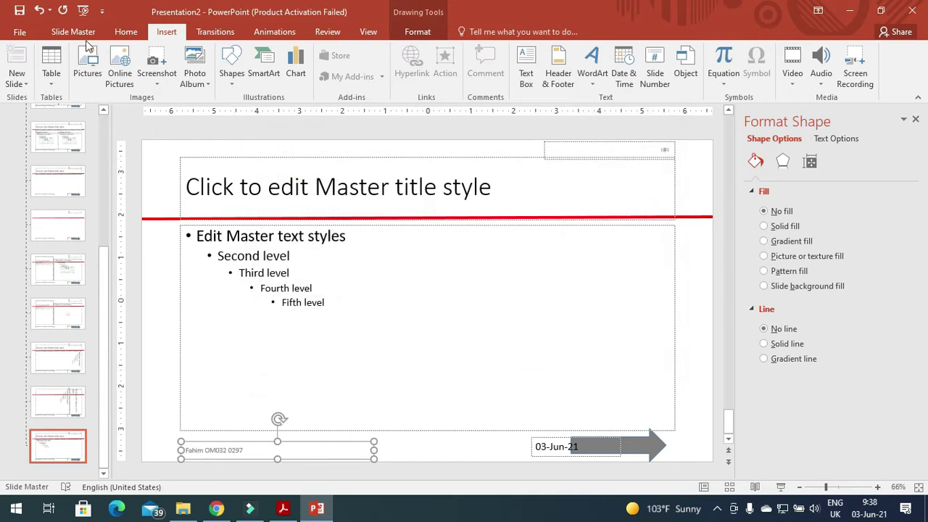
Step: Left-align the footer on the top-level slide master, then return to Normal view
left_click(123, 31)
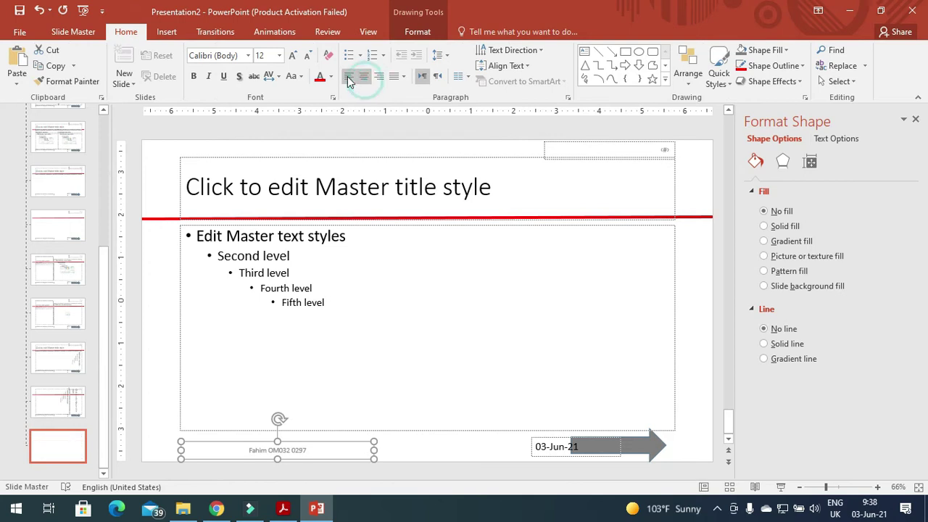
left_click(105, 296)
left_click(102, 224)
left_click(68, 145)
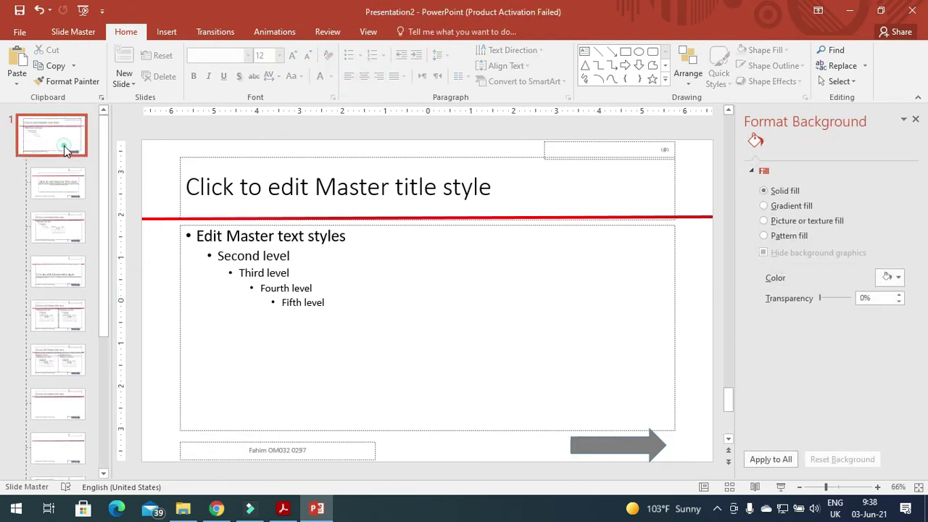
left_click(281, 450)
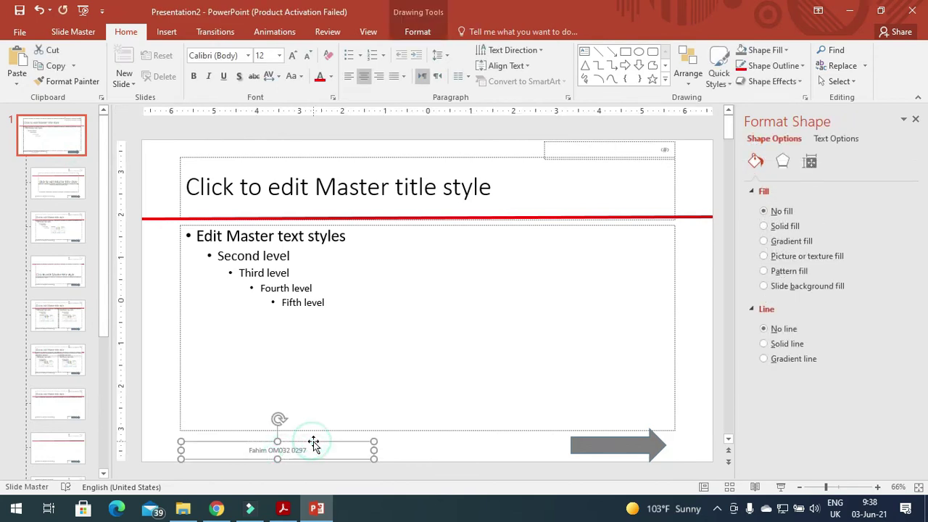
left_click(350, 82)
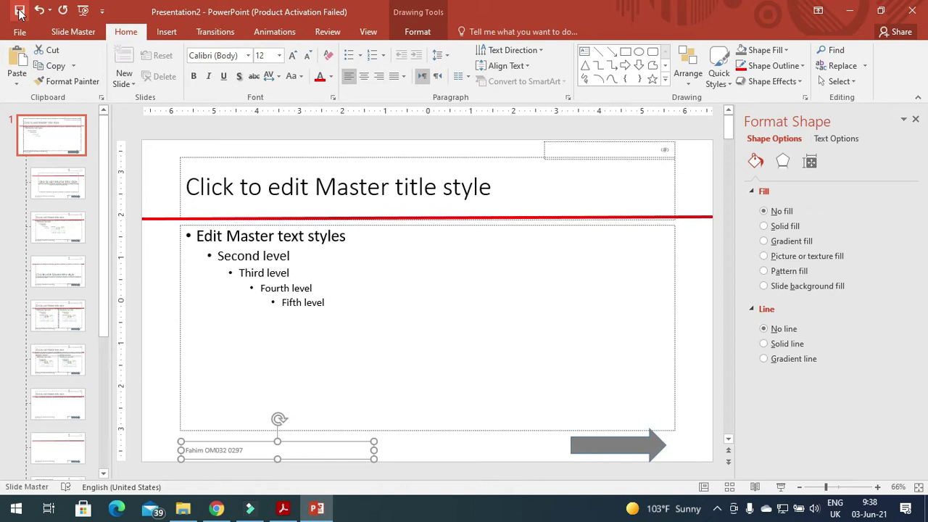
left_click(366, 29)
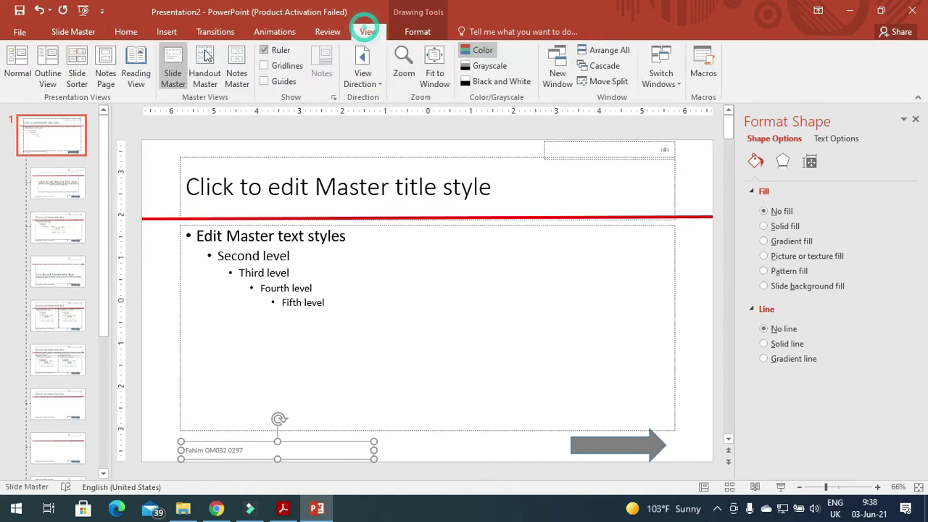
left_click(19, 59)
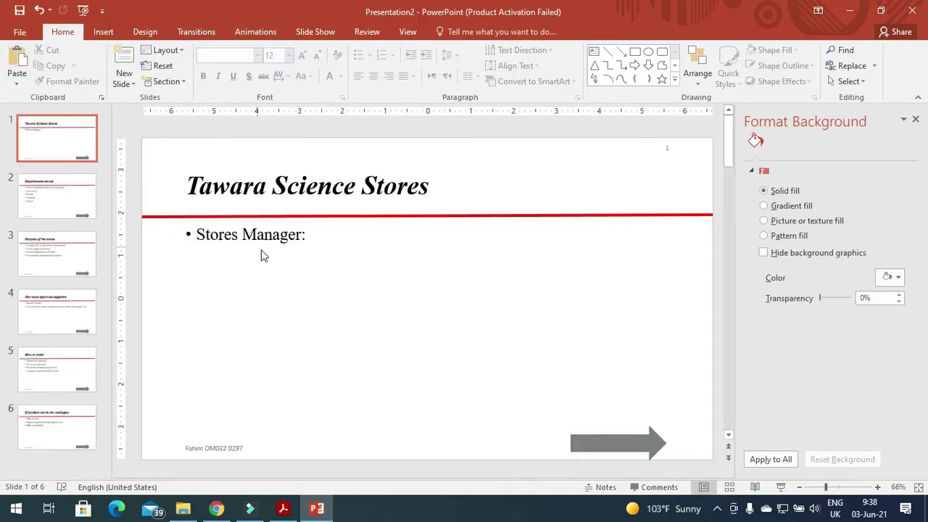
Step: Read the next instruction in the question paper, then return to PowerPoint
left_click(283, 508)
scroll(391, 312, "down", 3)
scroll(384, 324, "down", 2)
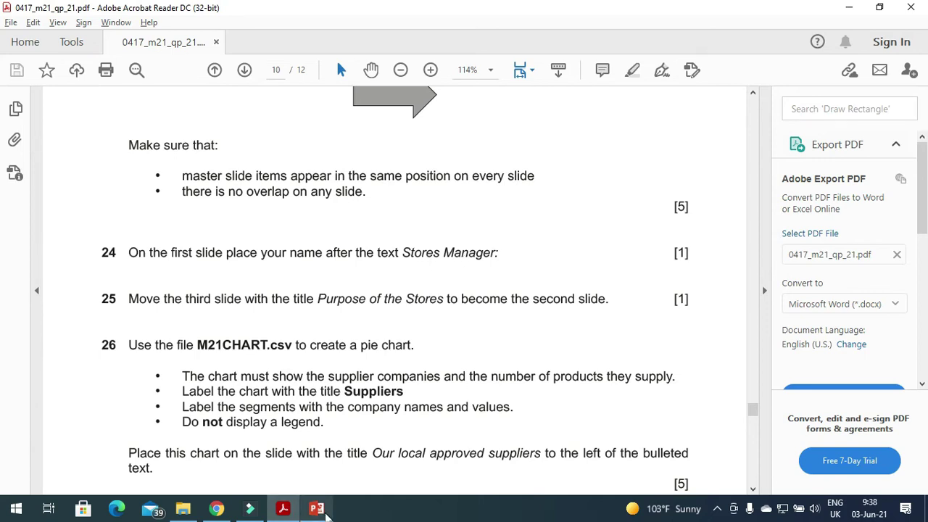
left_click(316, 508)
Step: Type the candidate's name after 'Stores Manager:' in slide 1's bullet
left_click(210, 235)
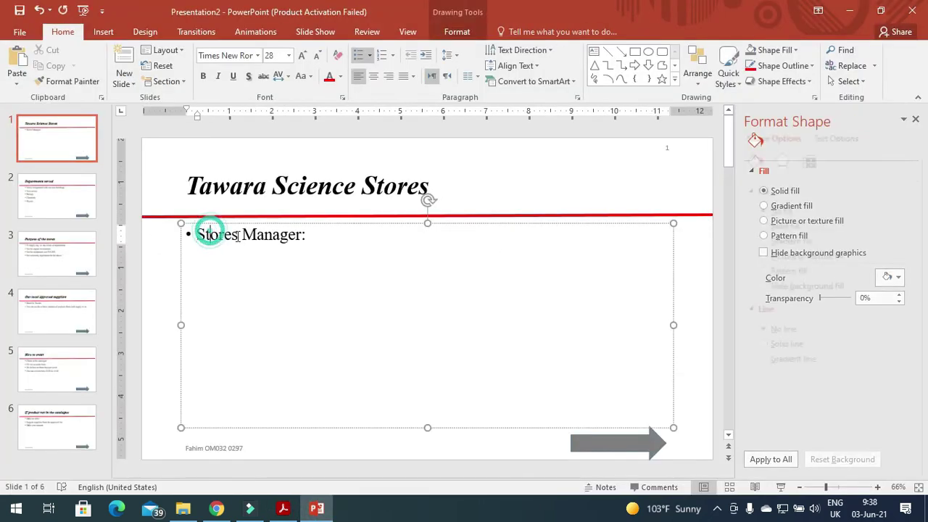
left_click(320, 235)
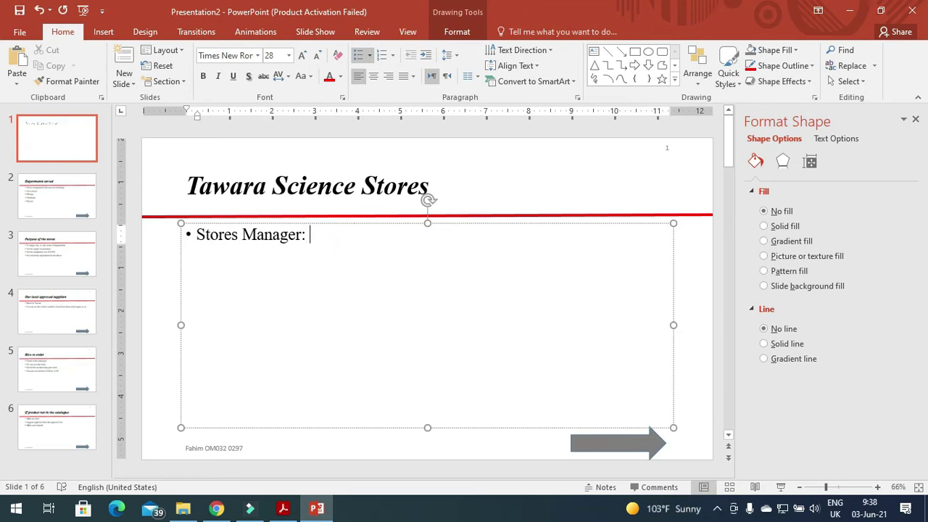
type("Fahim Ihsa")
type("n")
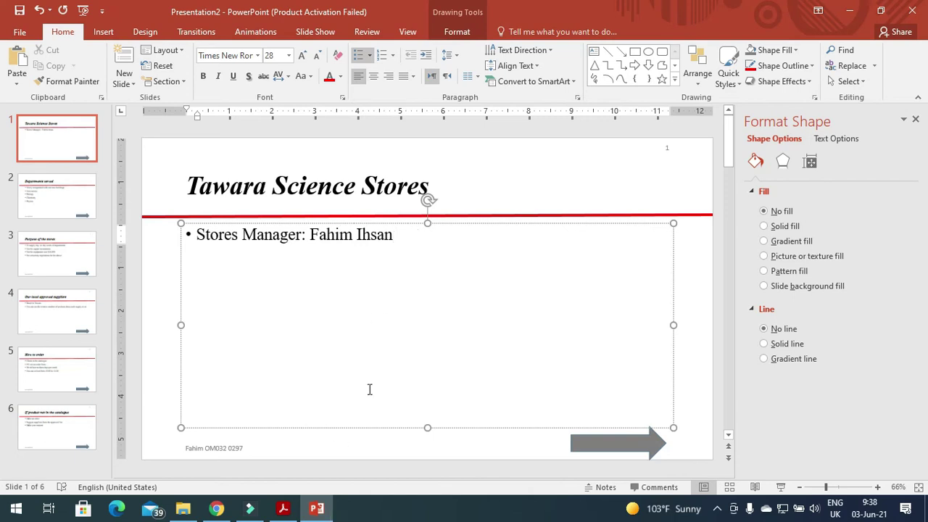
mouse_move(274, 513)
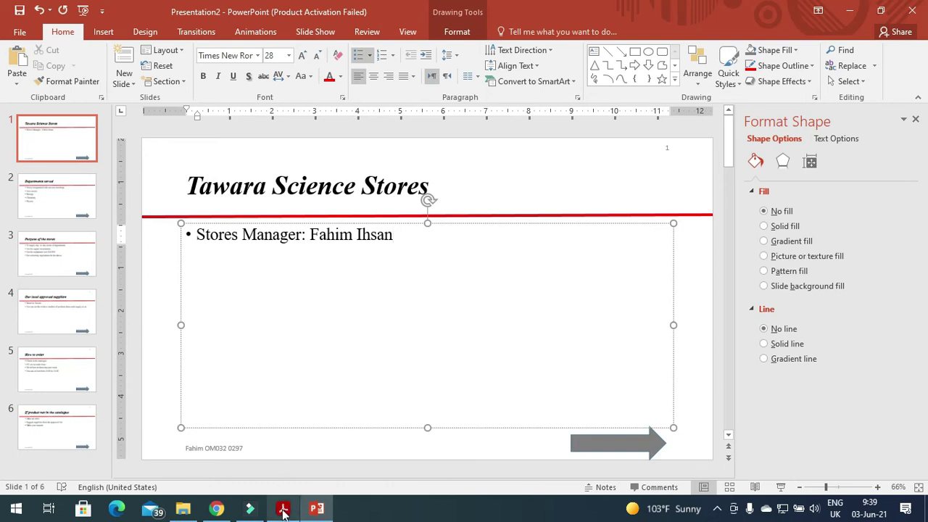
Step: Highlight question 25's instruction to make Purpose of the Stores slide 2, then return to PowerPoint
left_click(283, 513)
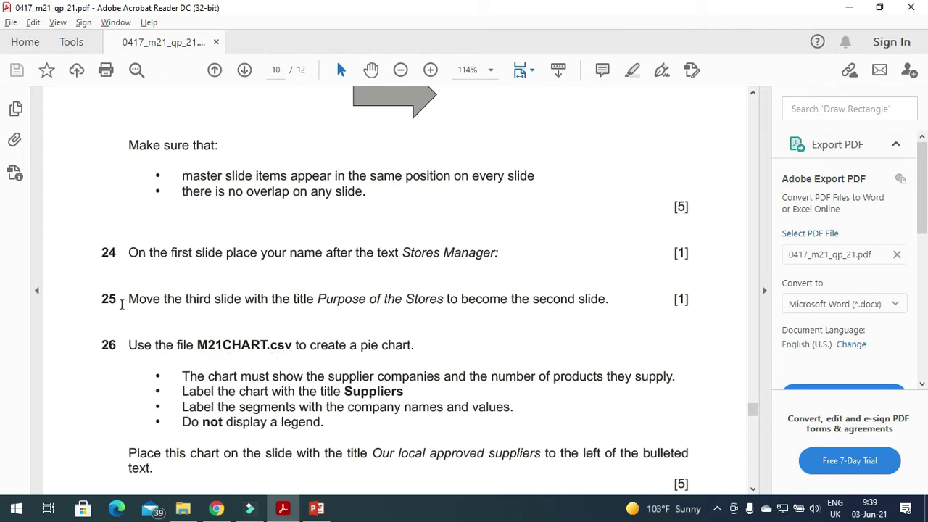
left_click_drag(130, 301, 595, 310)
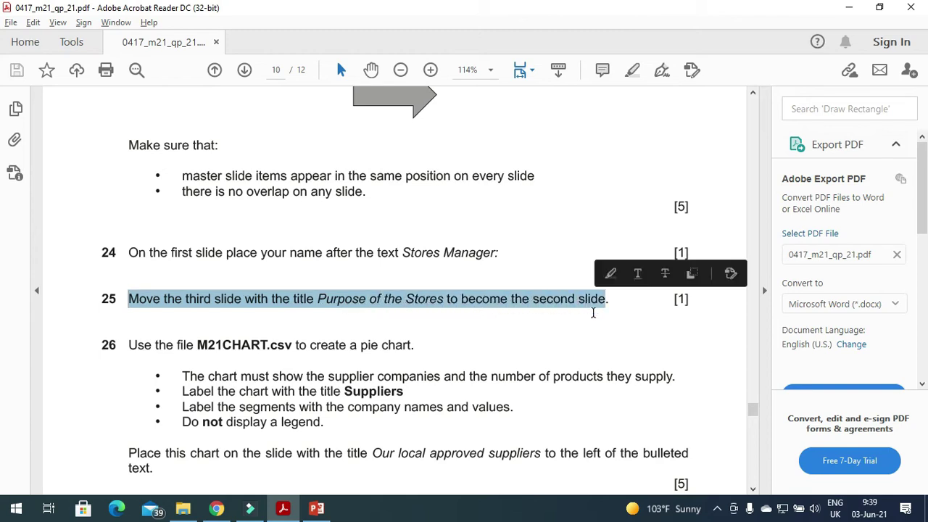
left_click(317, 509)
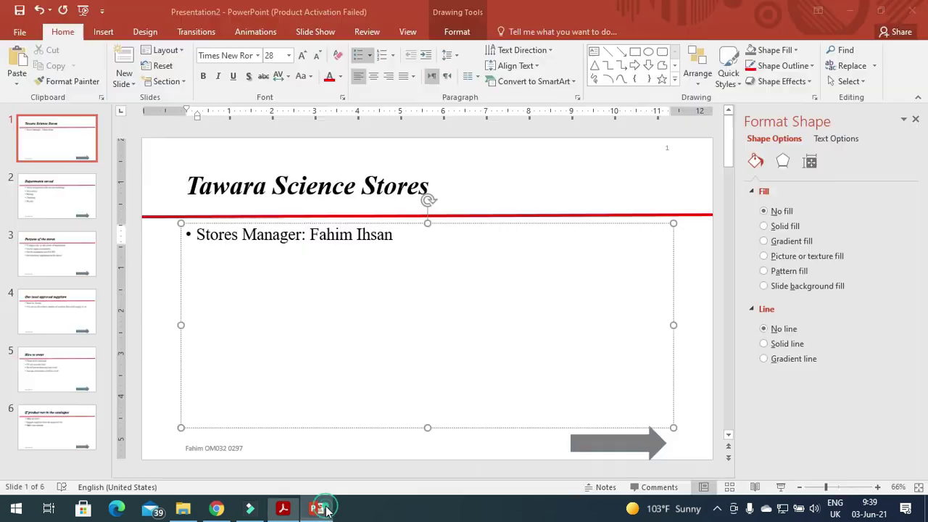
Step: Drag the Purpose of the Stores slide from position 3 to position 2, then show the question paper
left_click(52, 250)
left_click_drag(52, 254, 51, 201)
left_click(283, 510)
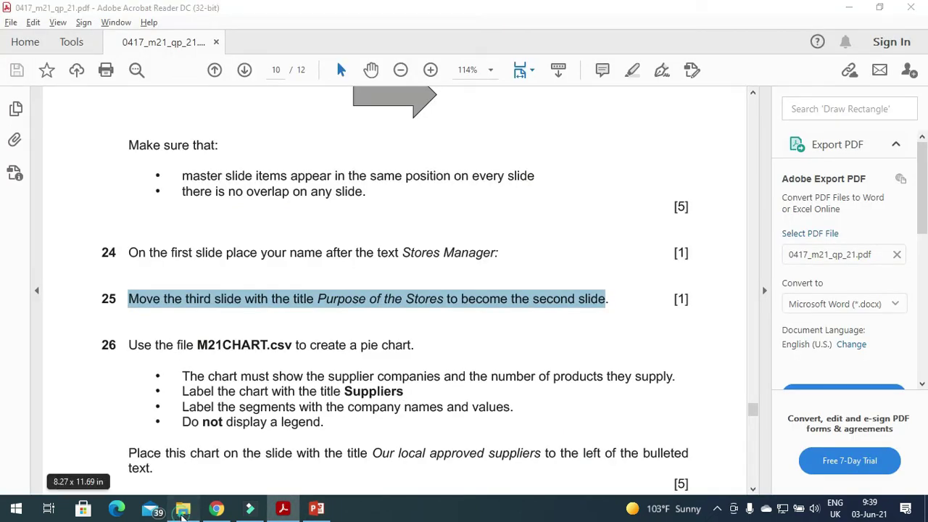
Step: Open M21CHART.csv in Excel, close the Activation Wizard, and return to the question paper
left_click(183, 509)
double_click(231, 103)
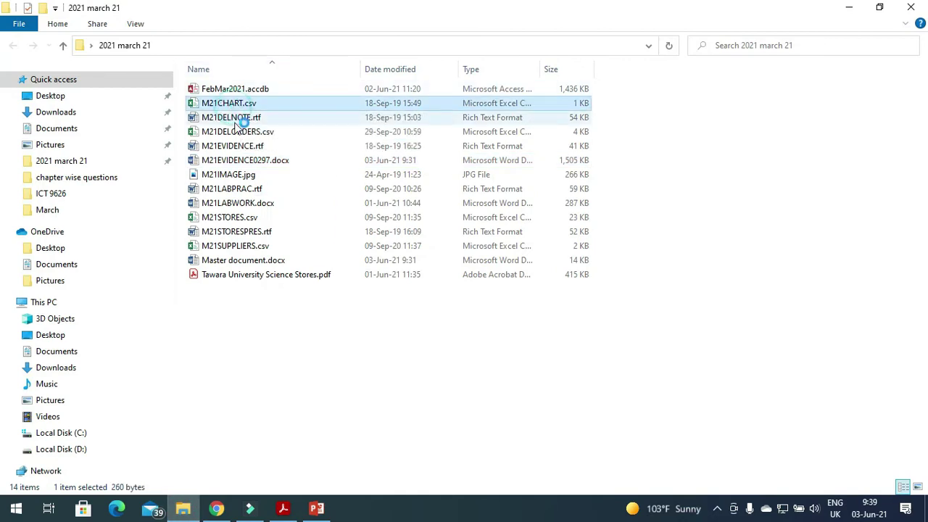
left_click(281, 510)
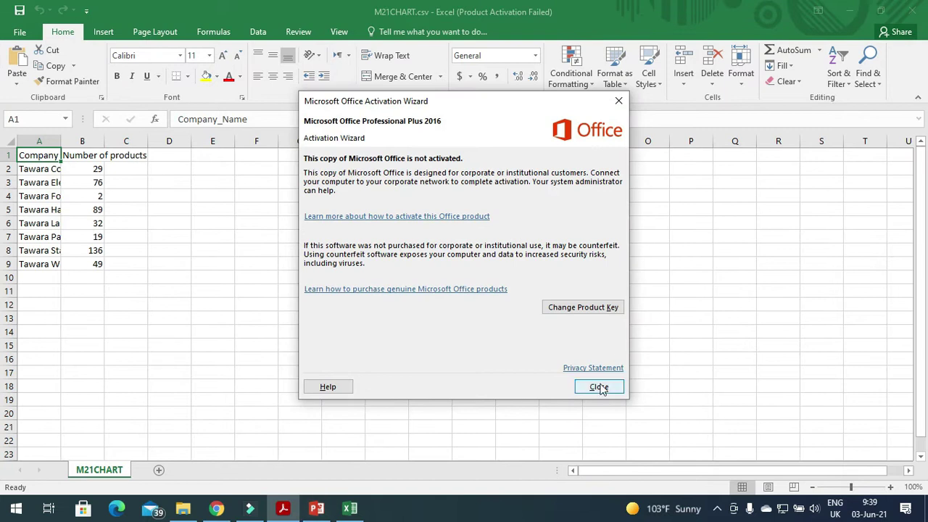
left_click(598, 385)
left_click(283, 509)
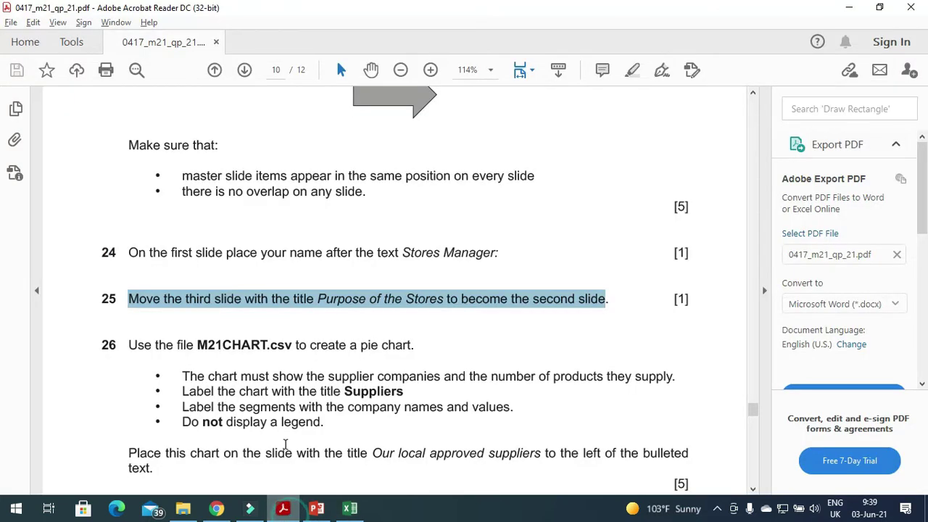
Step: Highlight question 26's first bullet about suppliers and product counts, then switch to Excel
left_click_drag(181, 378, 672, 385)
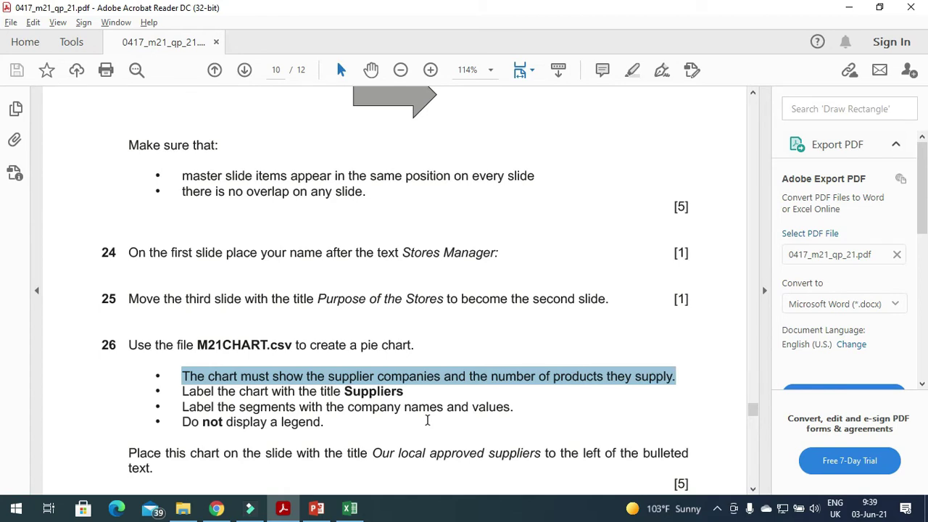
left_click(351, 509)
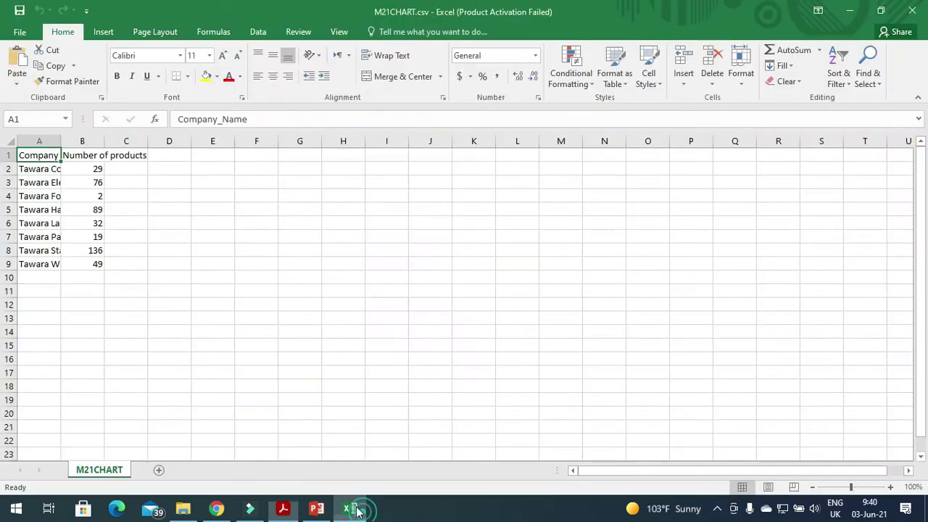
Step: Select A2:B9 and insert a 2-D pie chart of the suppliers' product counts
left_click(43, 169)
left_click_drag(43, 170, 90, 263)
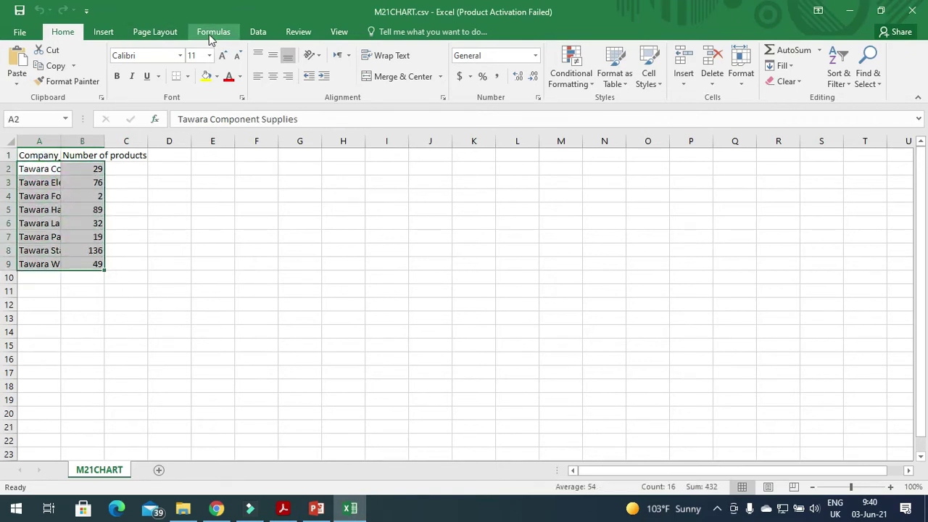
left_click(105, 33)
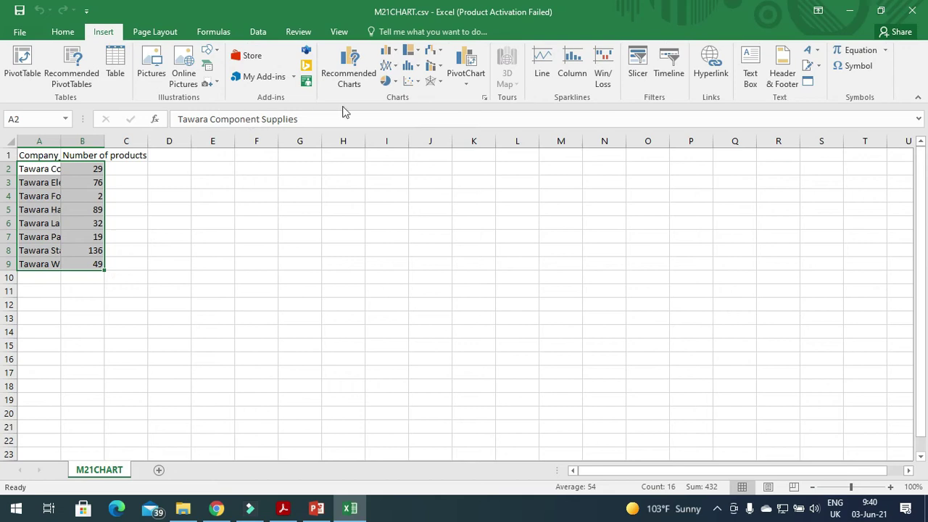
left_click(397, 83)
left_click(394, 118)
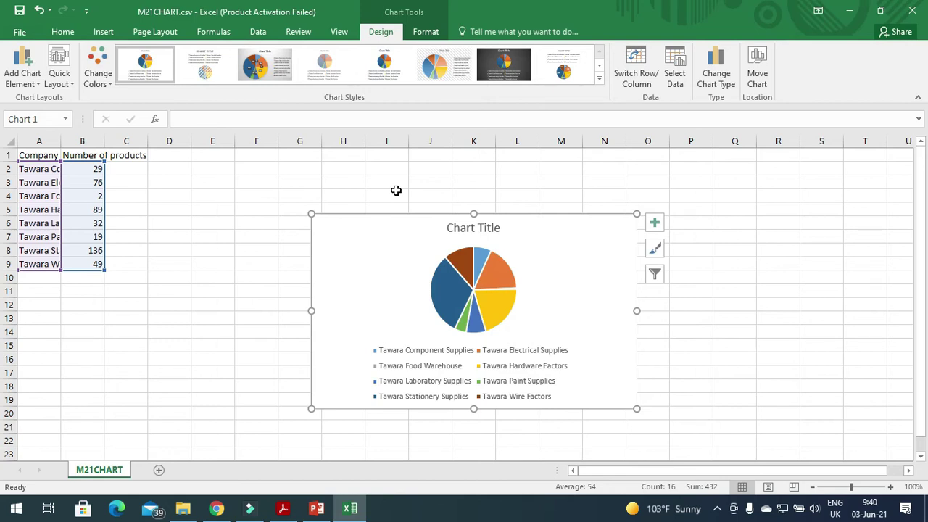
Step: Replace the 'Chart Title' placeholder with 'Suppliers' and deselect the title
left_click(281, 514)
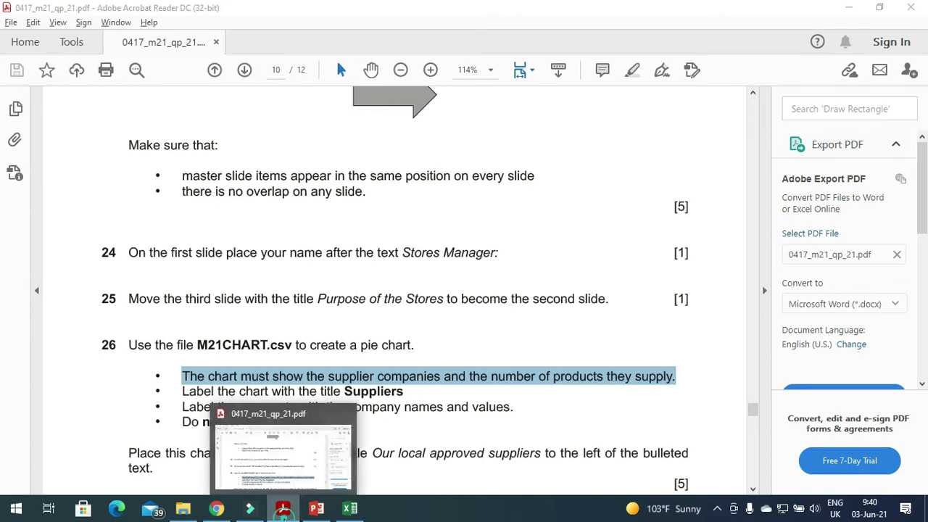
left_click(349, 508)
left_click(493, 230)
left_click_drag(504, 228, 449, 240)
type("S")
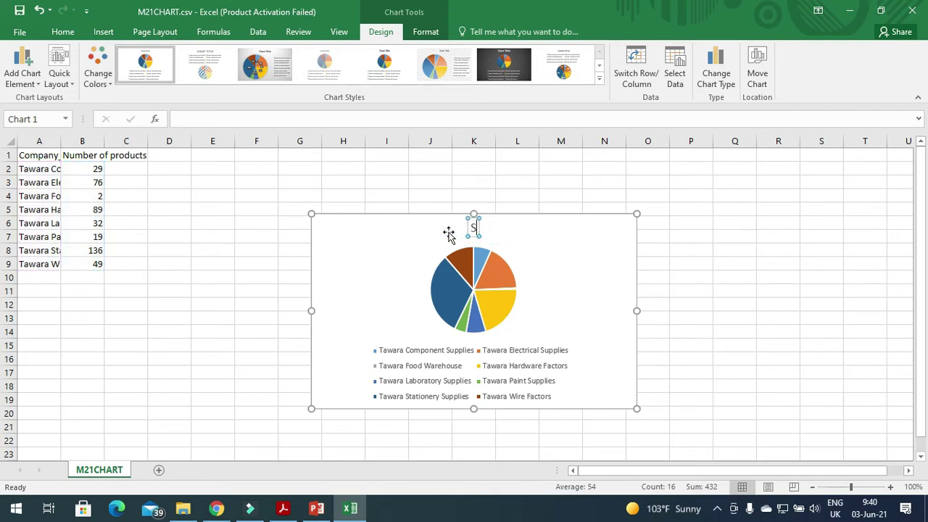
type("uppliers")
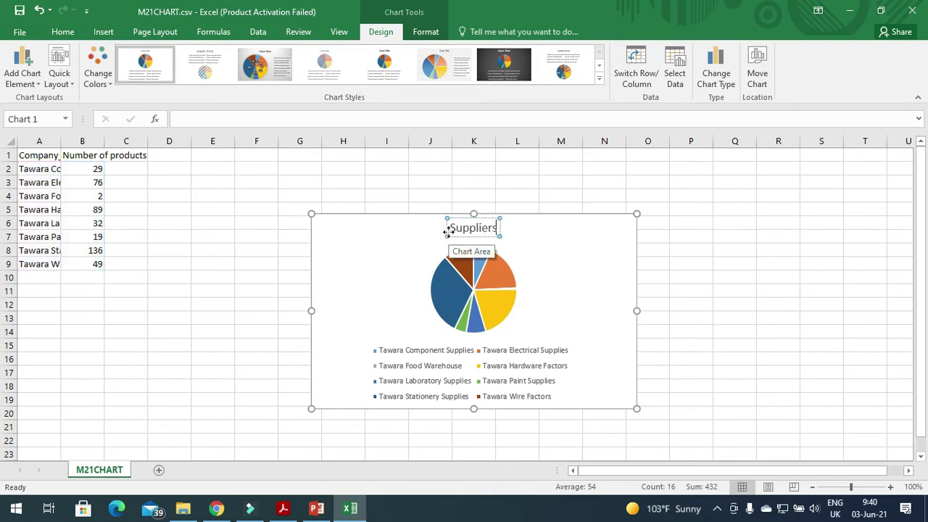
key("alt+Tab")
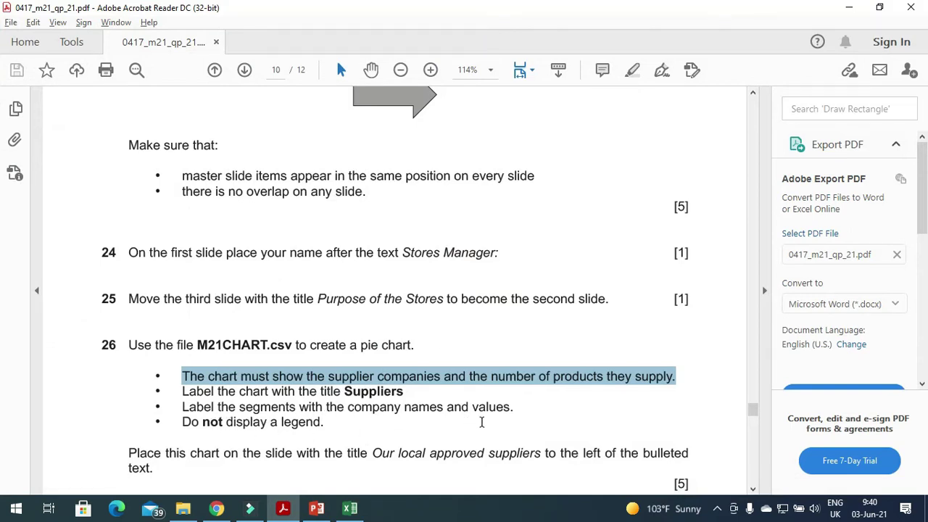
key("alt+Tab")
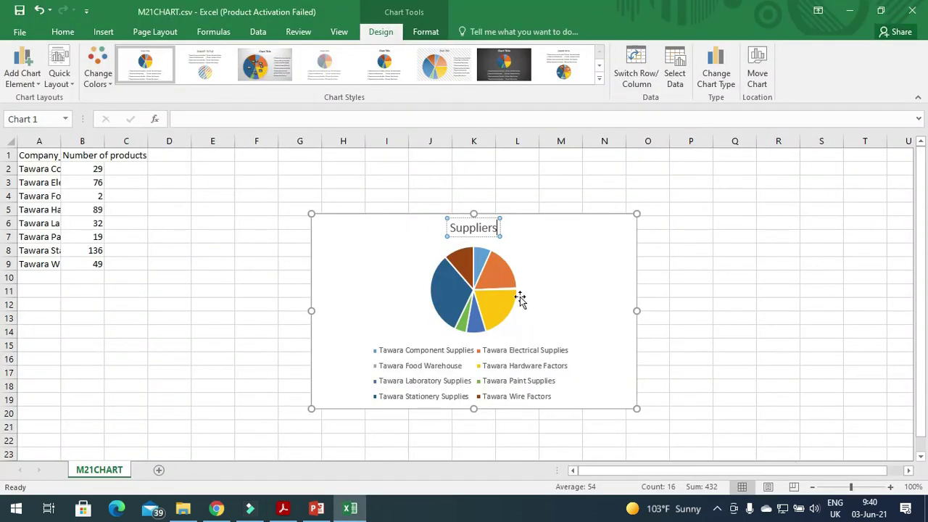
left_click(391, 224)
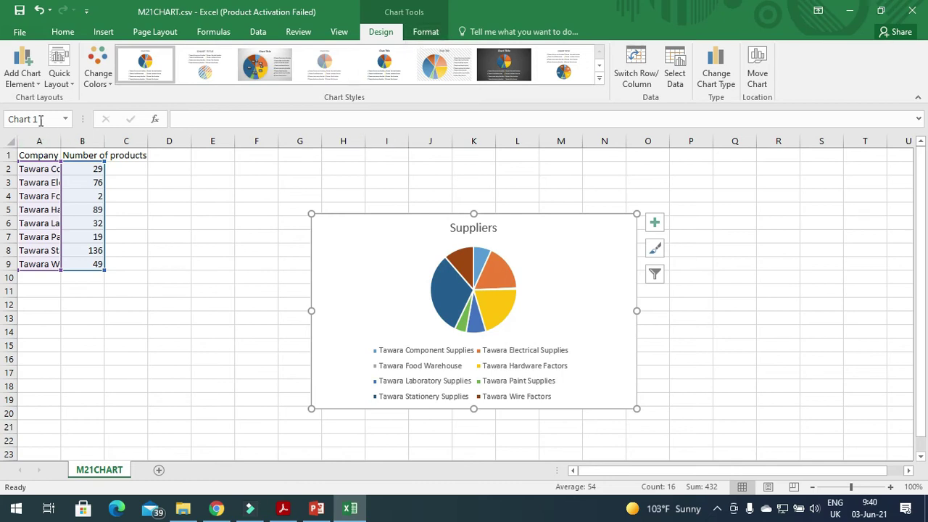
Step: Add data labels to the Suppliers pie slices and open the Format Data Labels pane
left_click(37, 85)
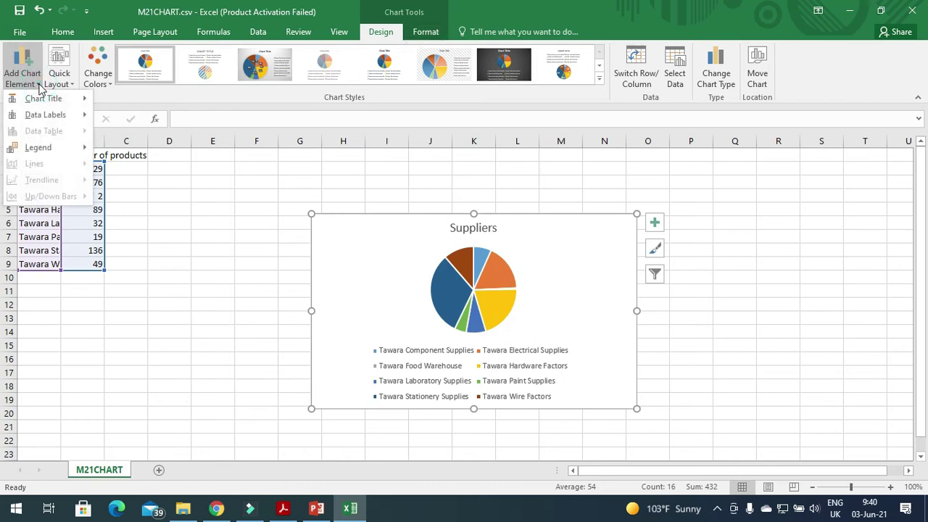
mouse_move(45, 115)
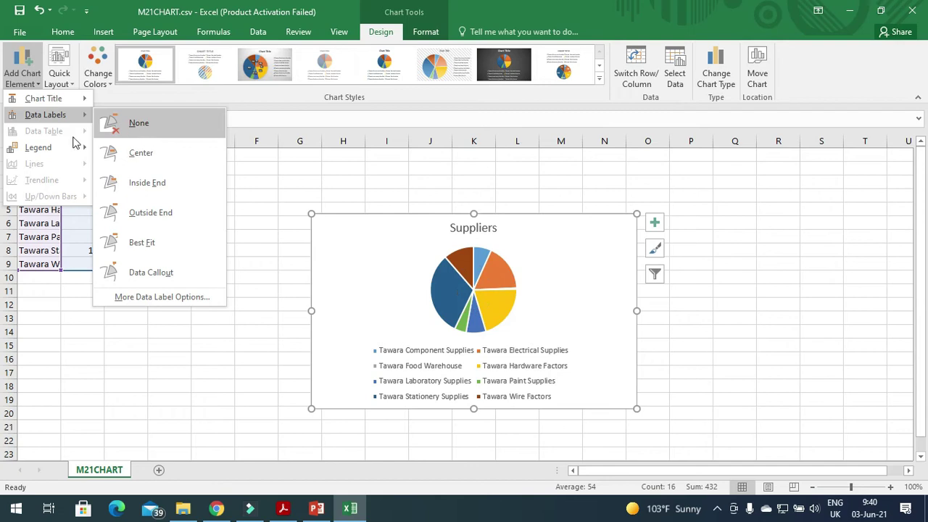
mouse_move(72, 150)
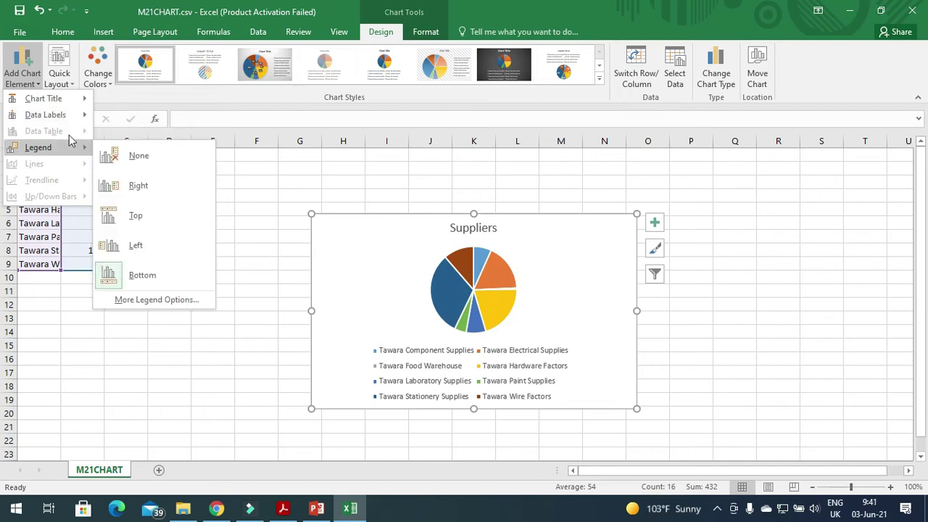
mouse_move(67, 103)
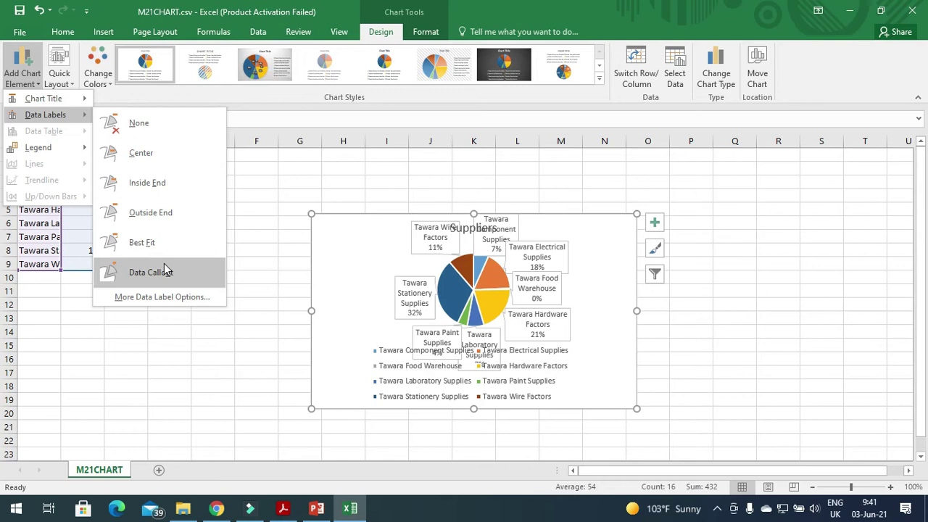
left_click(152, 298)
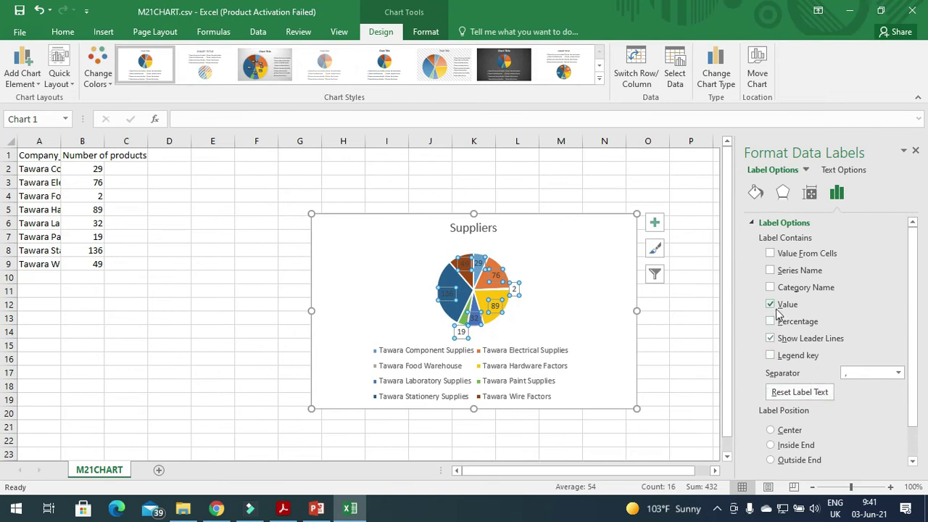
Step: Set the slice labels to show Category Name and Value instead of Series Name
left_click(771, 271)
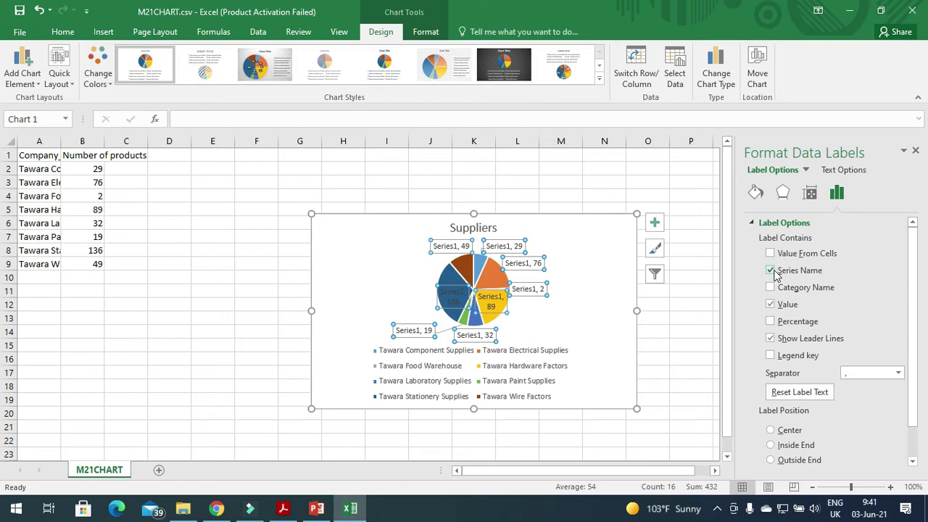
left_click(770, 271)
left_click(771, 288)
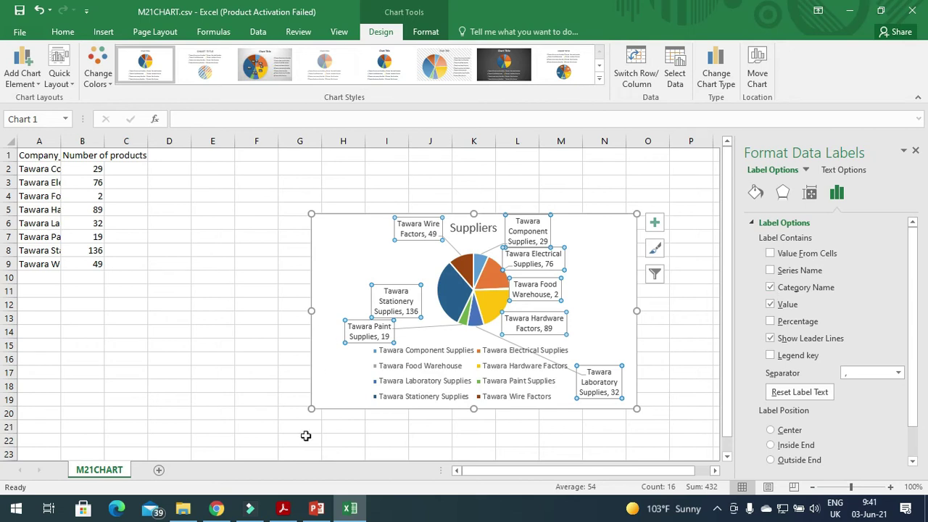
left_click(285, 512)
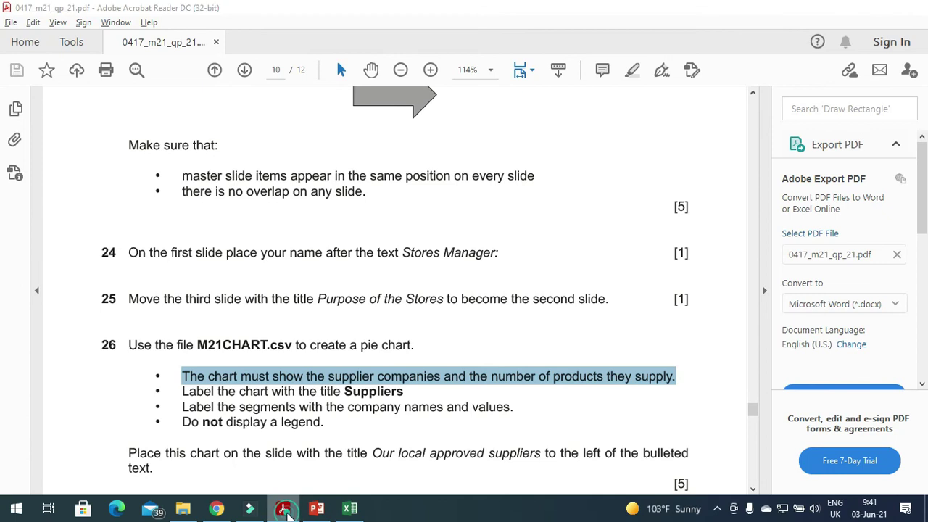
left_click(285, 512)
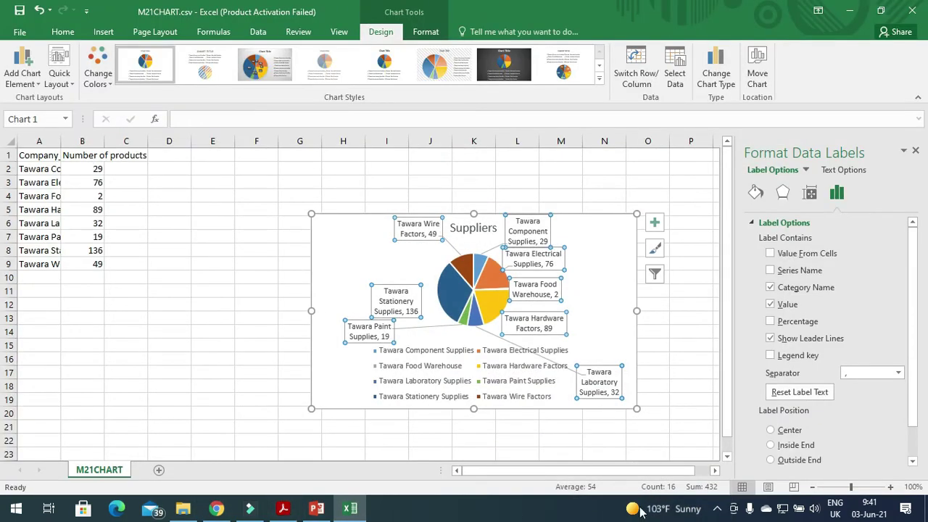
Step: Delete the pie chart's legend and drag the chart larger, down and to the left
mouse_move(916, 356)
left_mouse_down()
mouse_move(913, 386)
mouse_move(916, 348)
left_mouse_up()
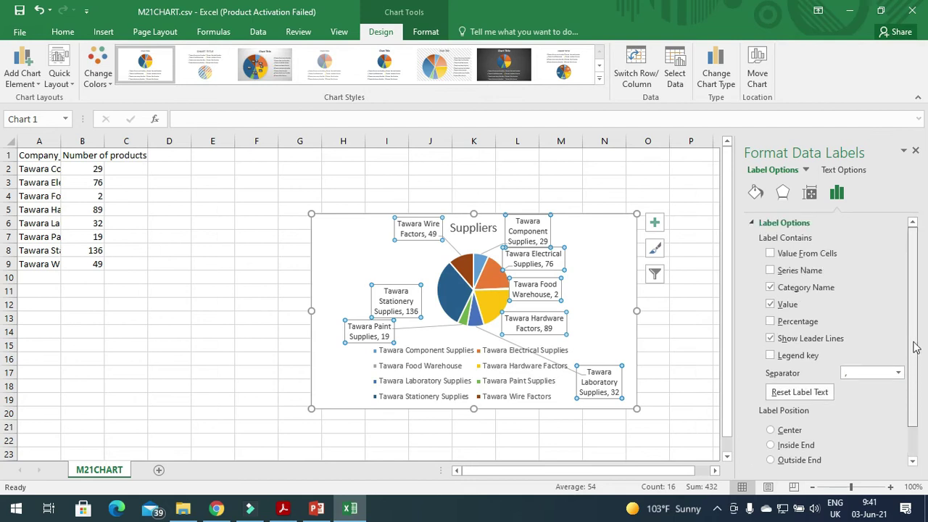
left_click(771, 355)
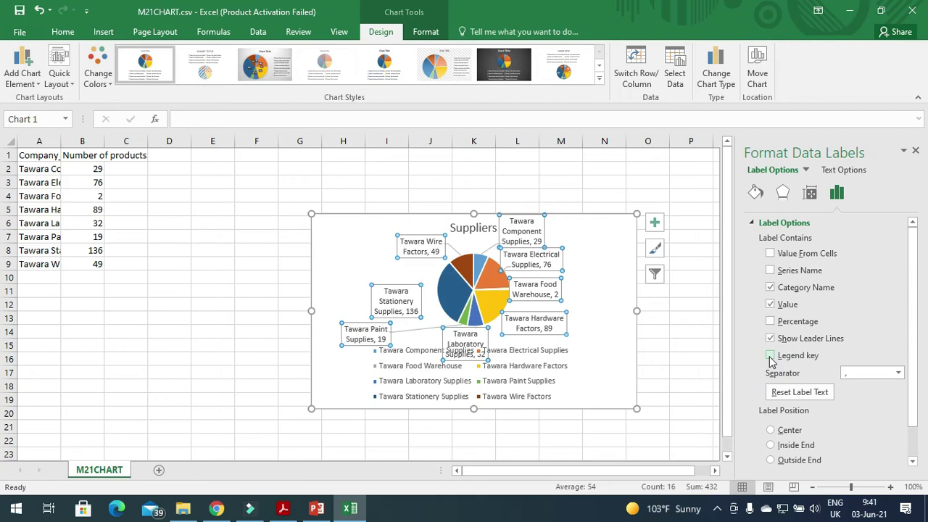
left_click(421, 390)
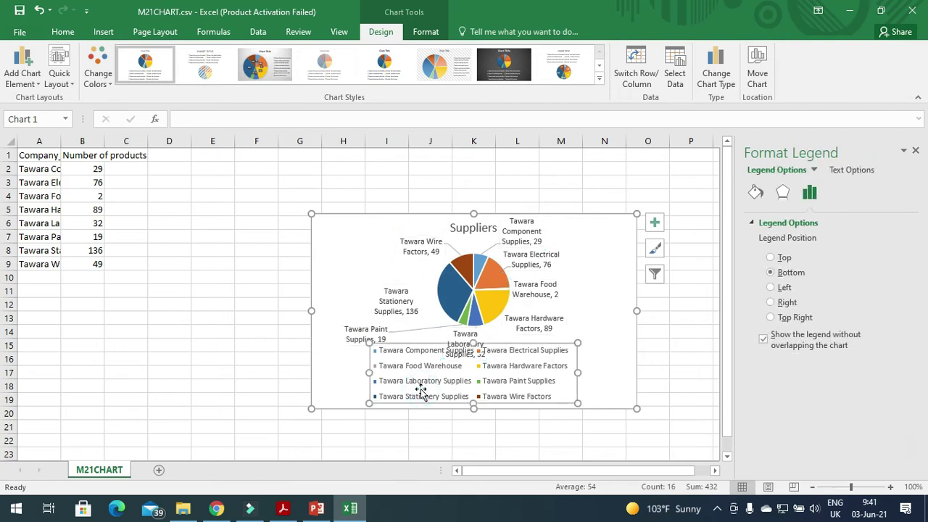
key("Delete")
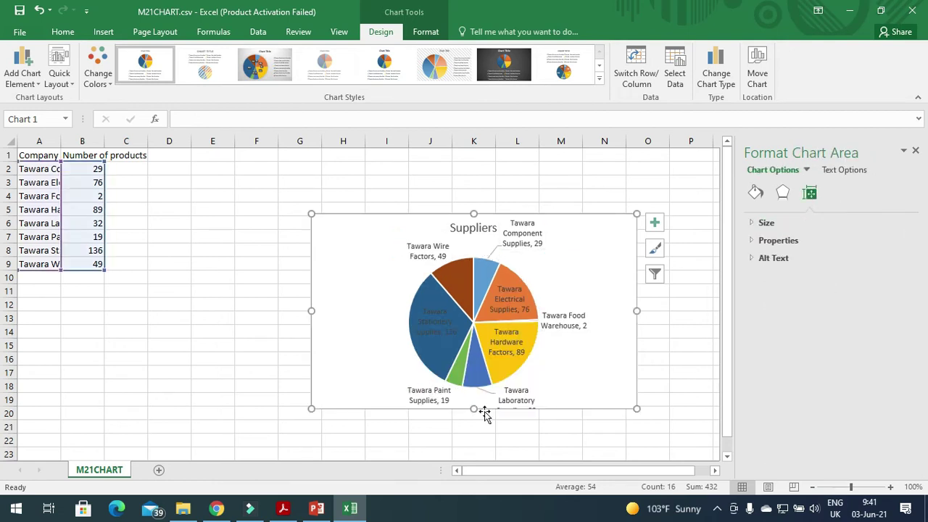
left_click_drag(311, 411, 260, 421)
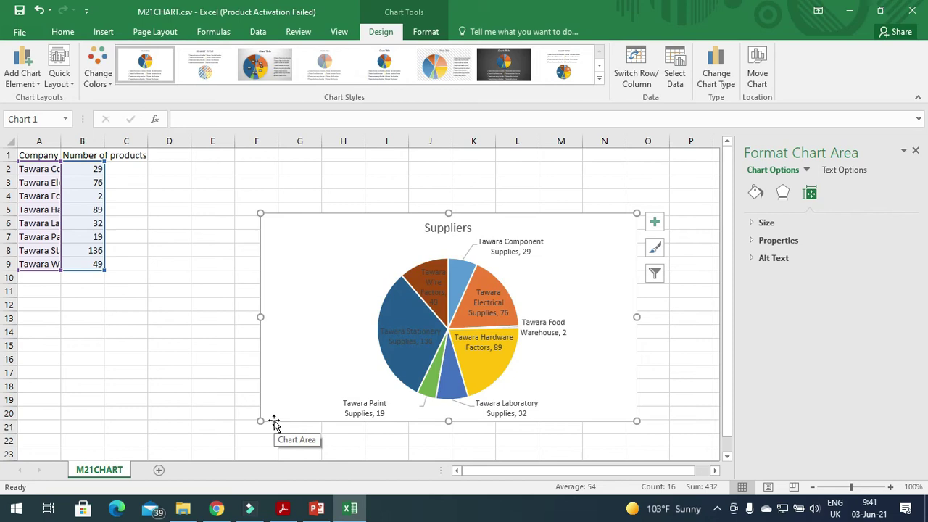
Step: Try Quick Layouts 5 and 1, undo them, then apply Layout 4 with name-and-value labels
left_click(72, 87)
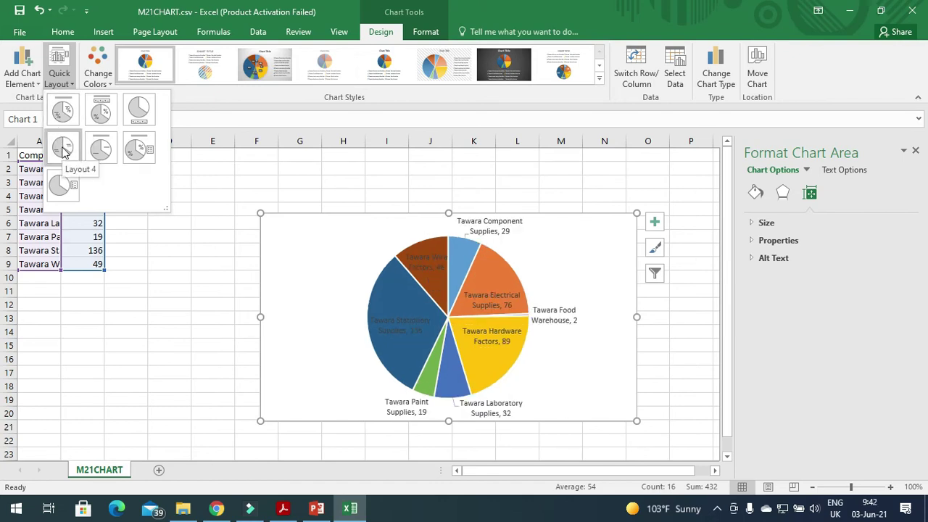
left_click(106, 154)
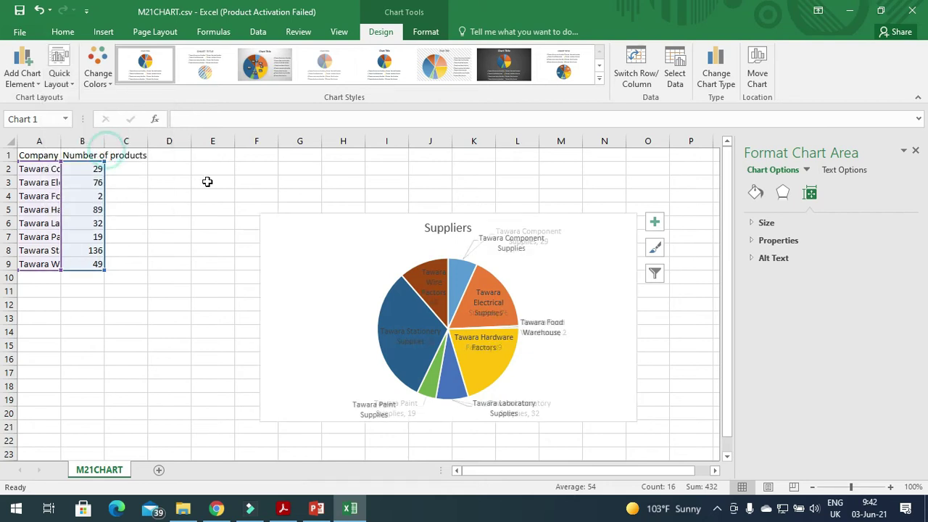
left_click(489, 306)
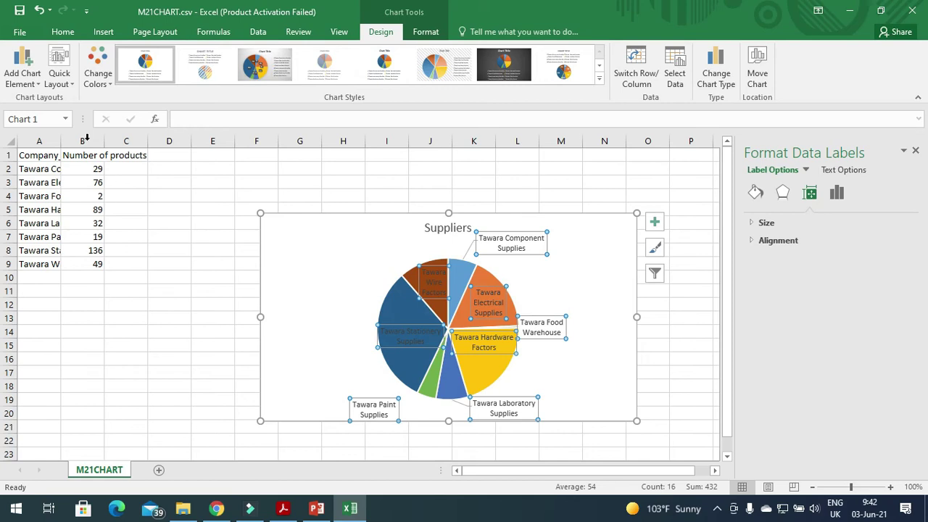
left_click(73, 87)
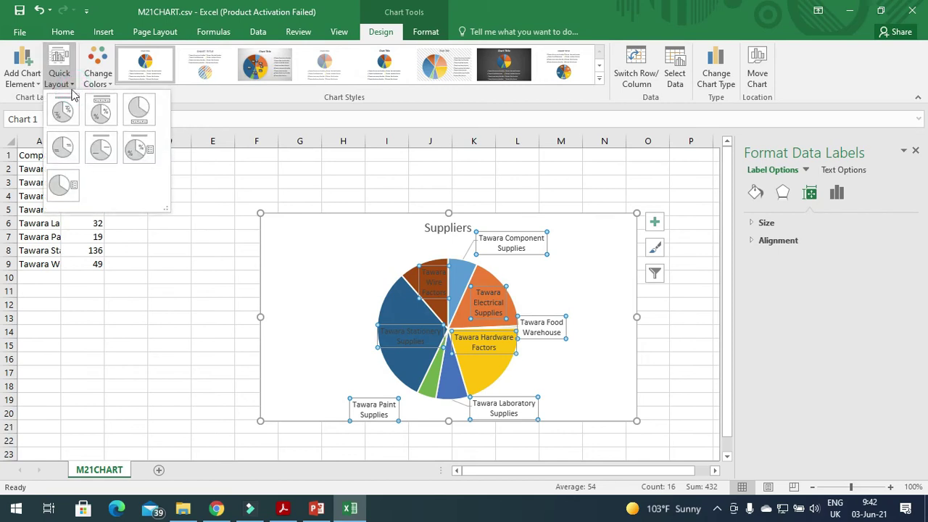
left_click(64, 110)
left_click(390, 275)
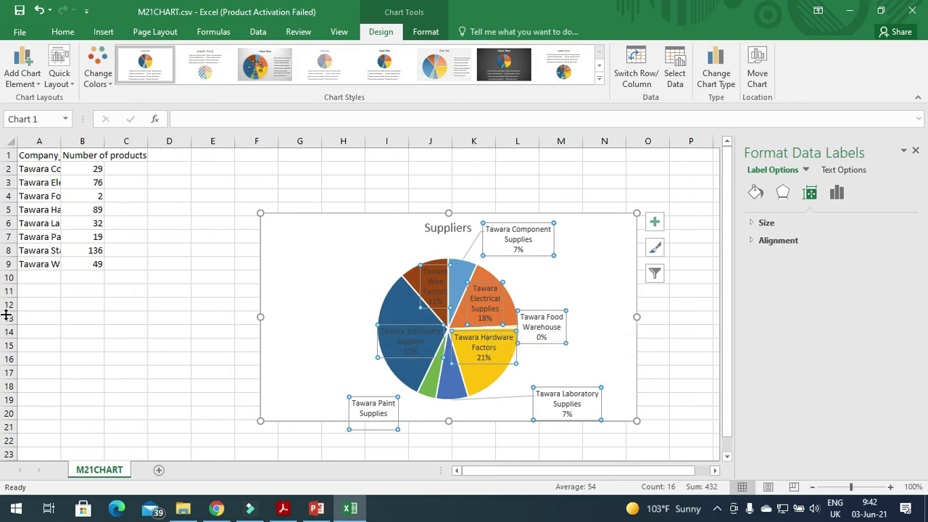
key("ctrl+z")
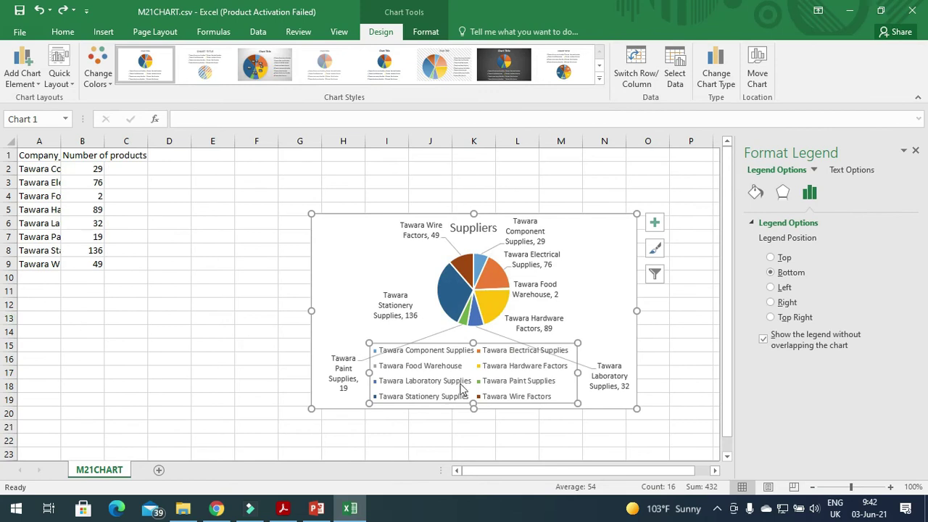
left_click(71, 90)
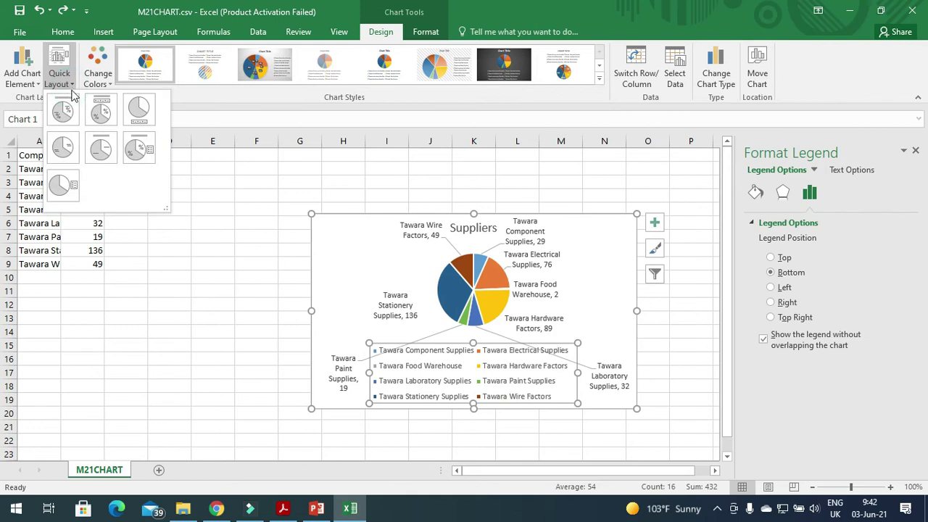
left_click(62, 154)
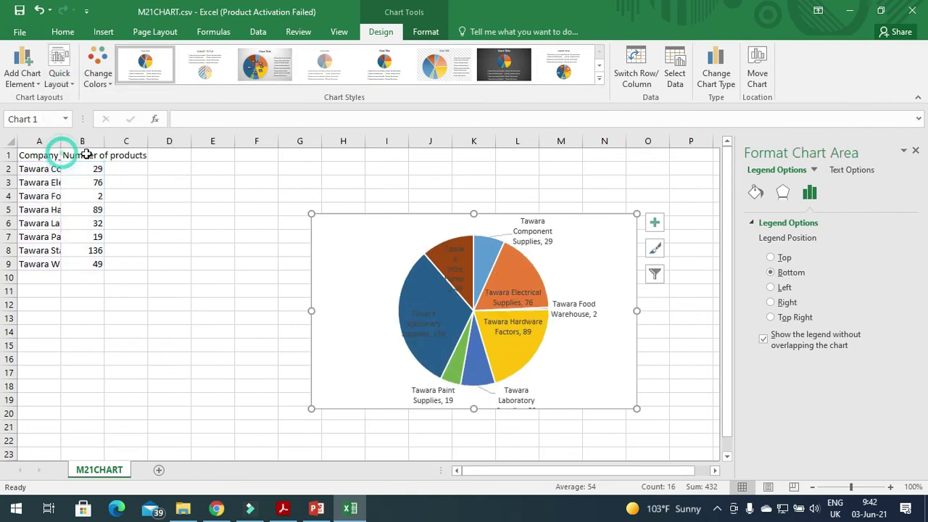
Step: Add a chart title above the pie reading 'Suppliers'
left_click(531, 291)
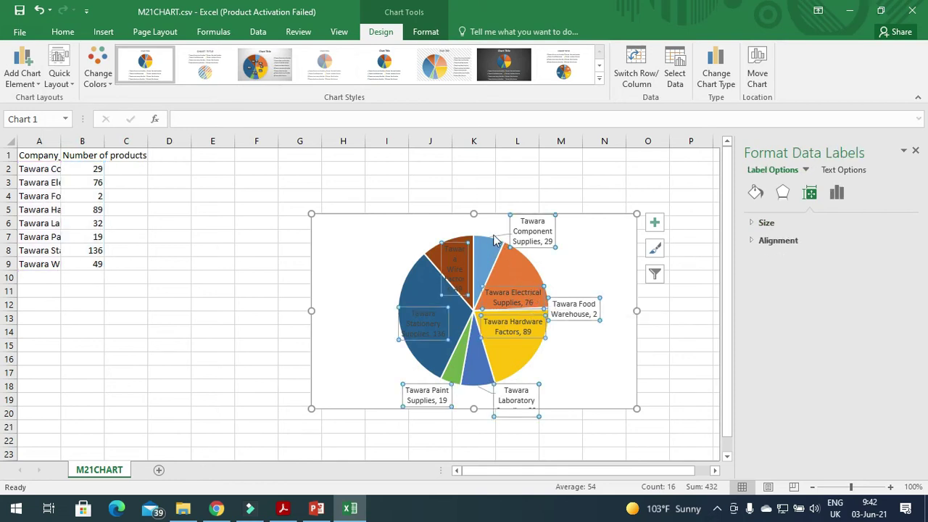
left_click(36, 86)
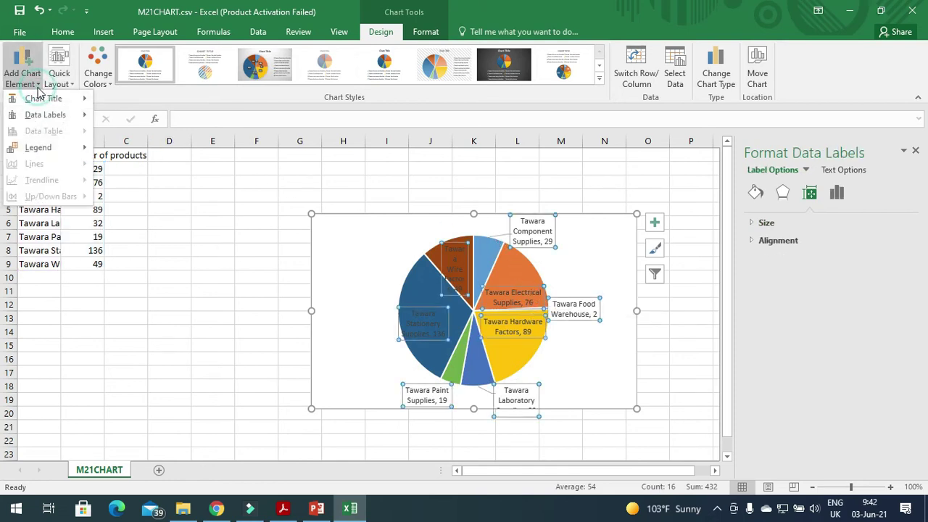
mouse_move(87, 102)
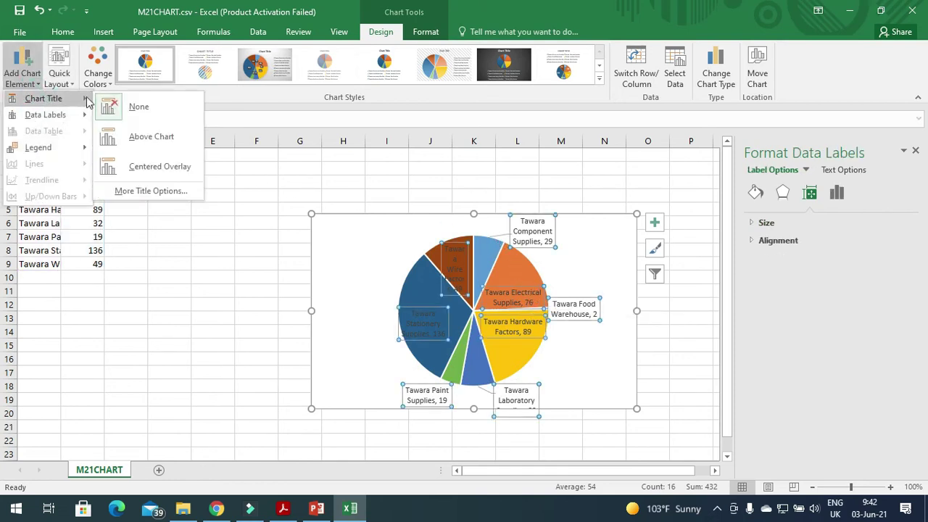
left_click(151, 137)
left_click(491, 226)
left_click_drag(498, 227, 447, 228)
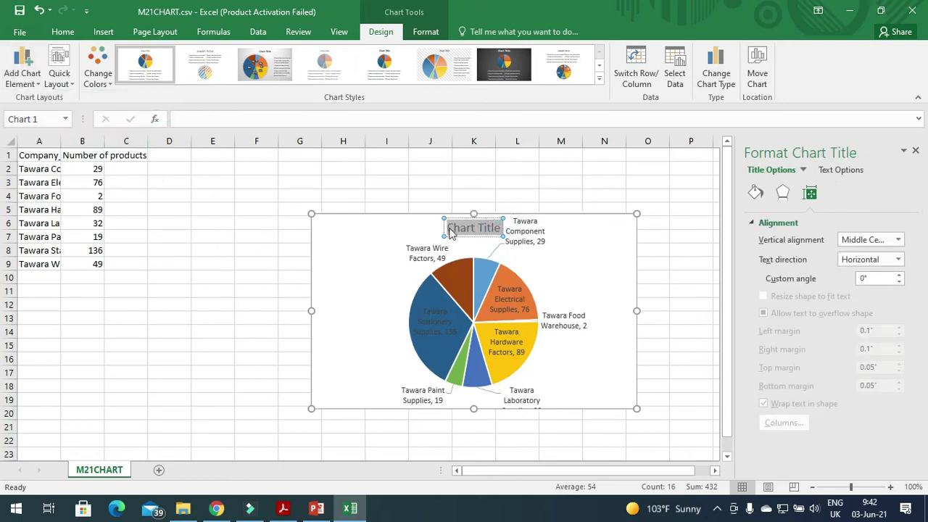
type("Suppliers")
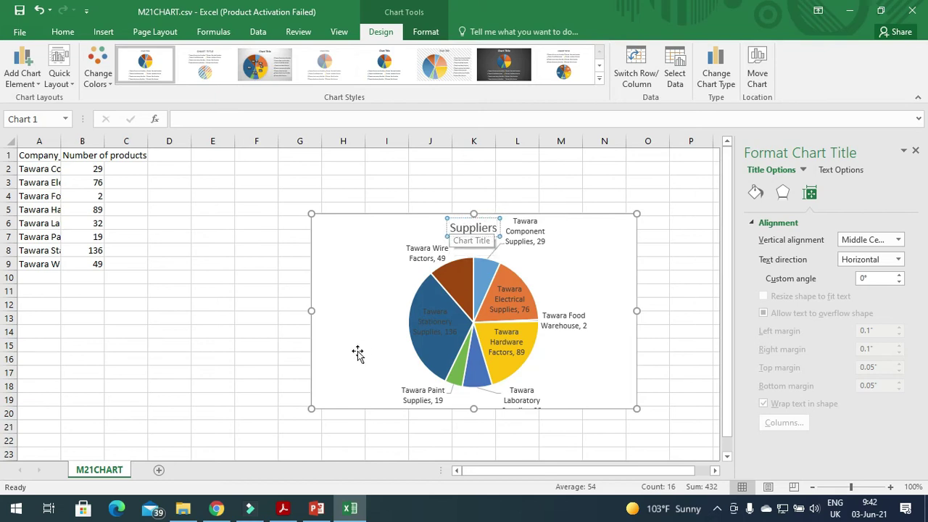
Step: Enlarge the pie chart by dragging its handles wider and taller
left_click(307, 410)
left_click_drag(308, 410, 208, 440)
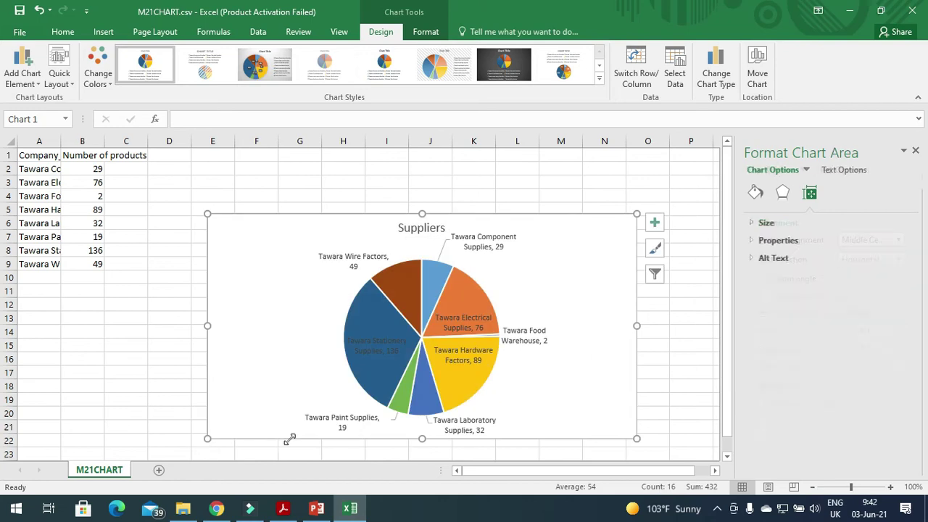
scroll(571, 407, "down", 1)
left_click_drag(639, 398, 638, 413)
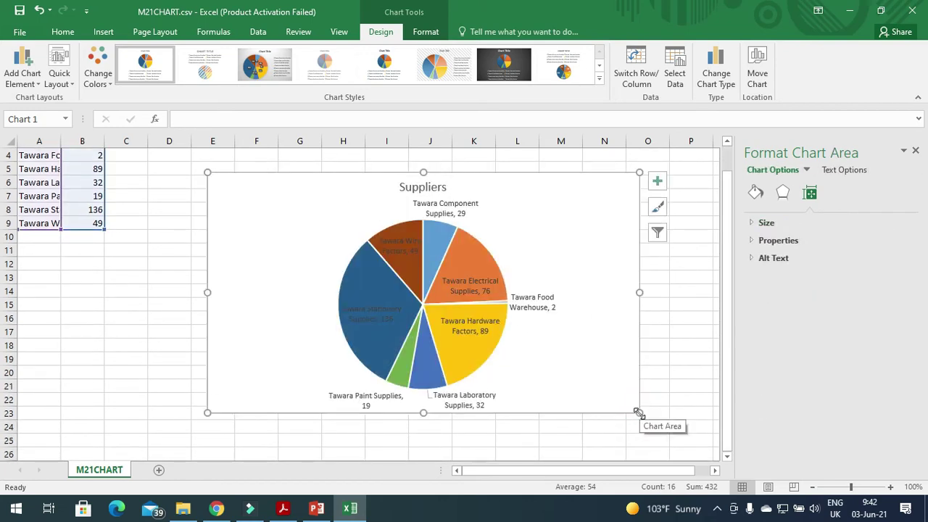
Step: Recheck the question paper, then copy the Suppliers pie chart from Excel
left_click(284, 509)
scroll(232, 456, "down", 2)
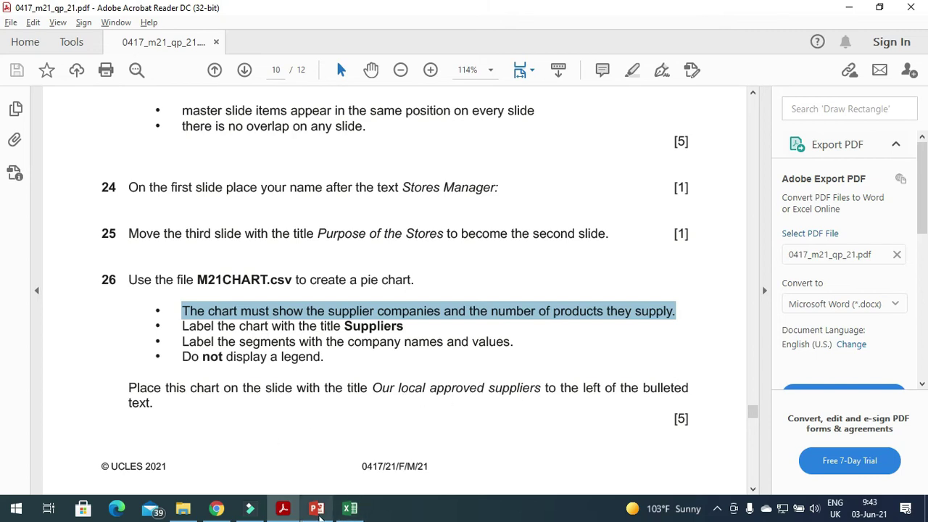
left_click(316, 509)
left_click(350, 509)
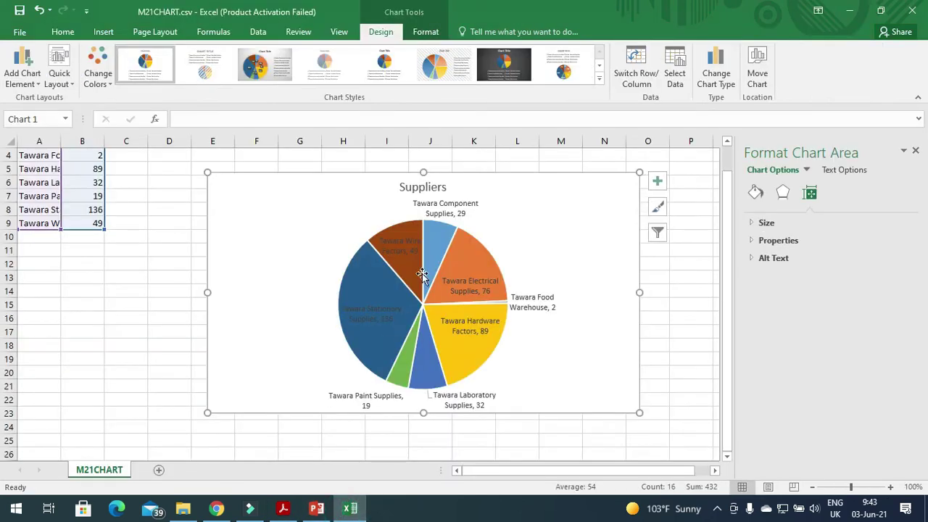
left_click(62, 31)
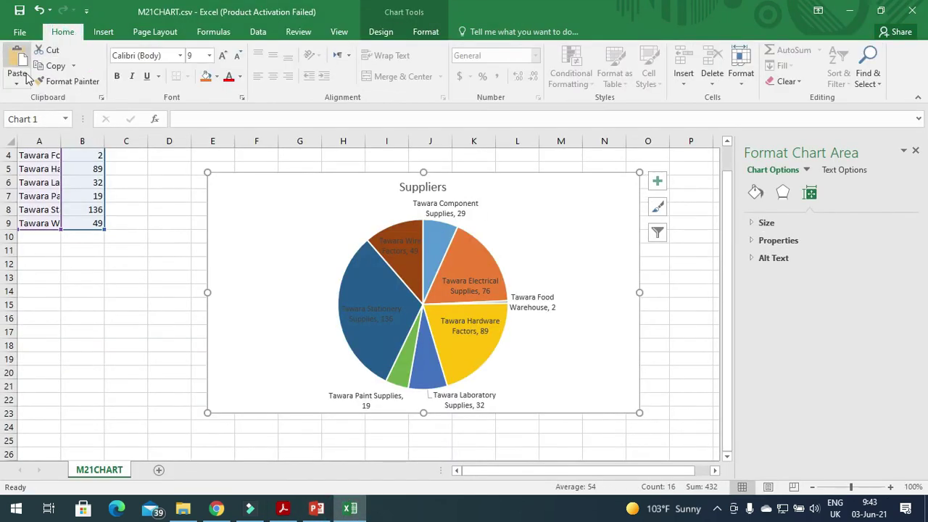
left_click(55, 66)
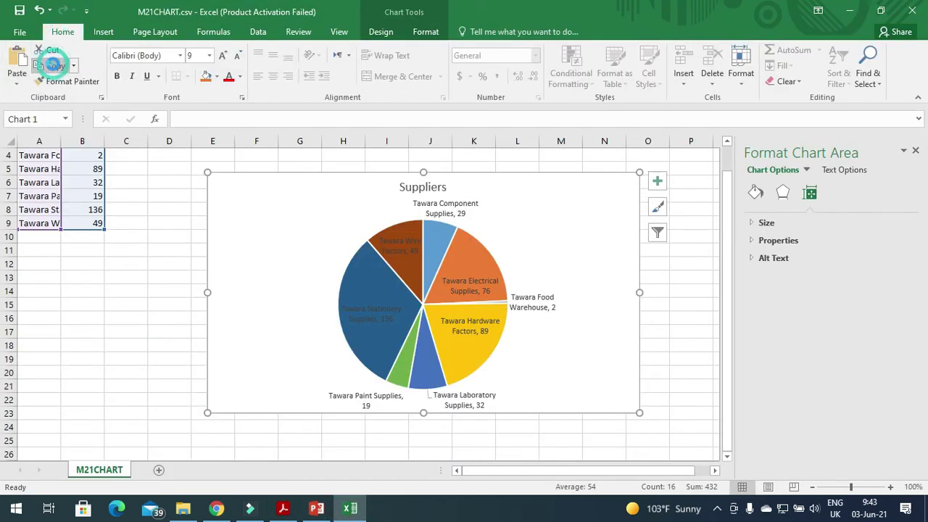
left_click(317, 509)
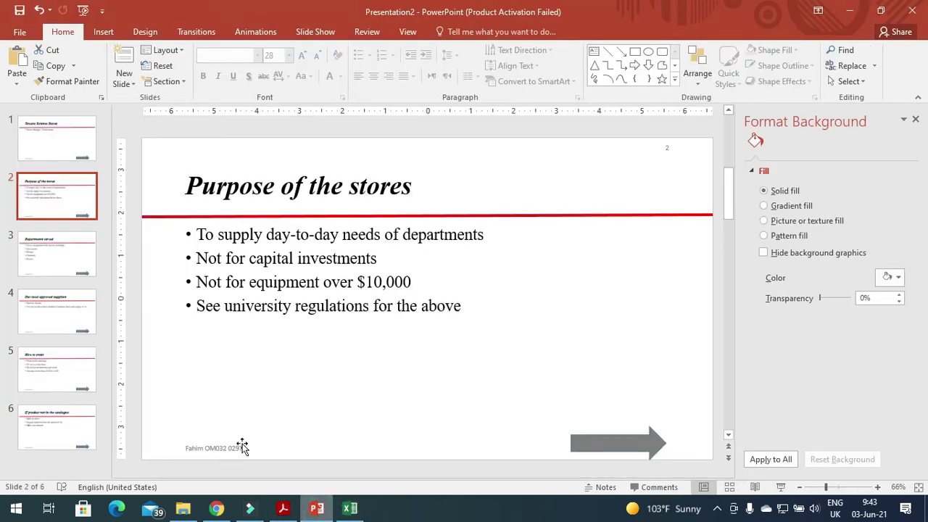
Step: Paste the pie chart onto slide 4 and move it below and left of the bullets
left_click(72, 317)
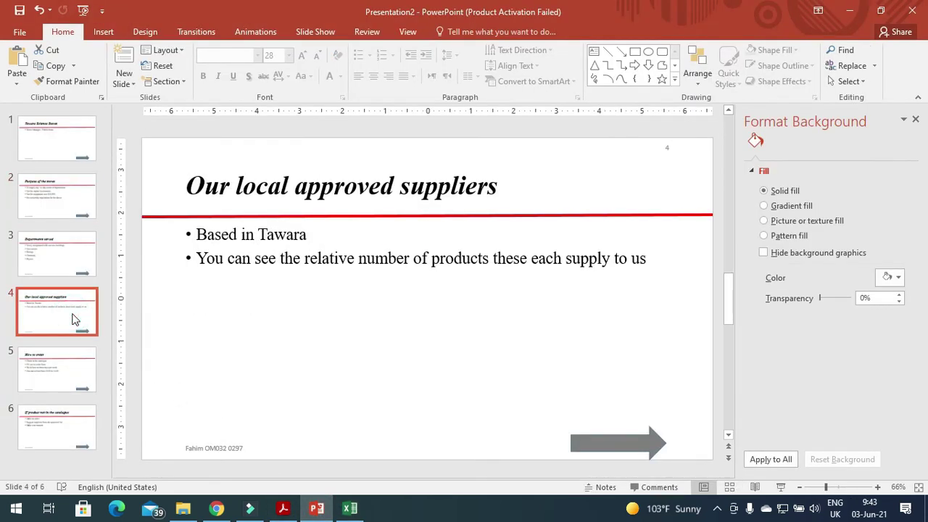
left_click(250, 317)
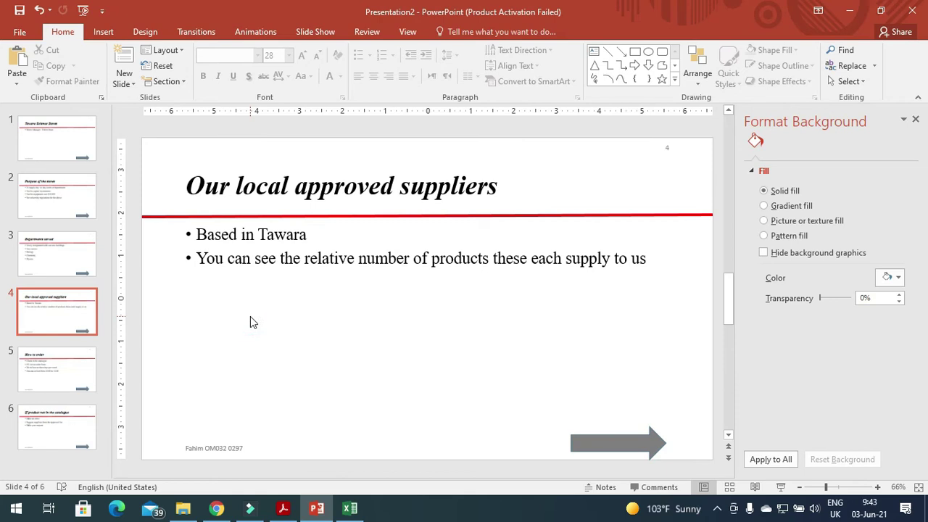
key("ctrl+v")
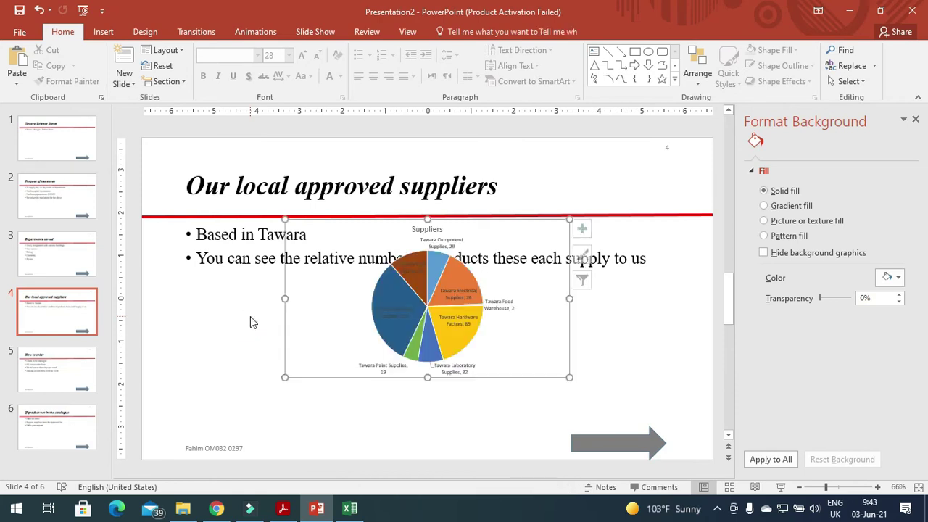
left_click(458, 240)
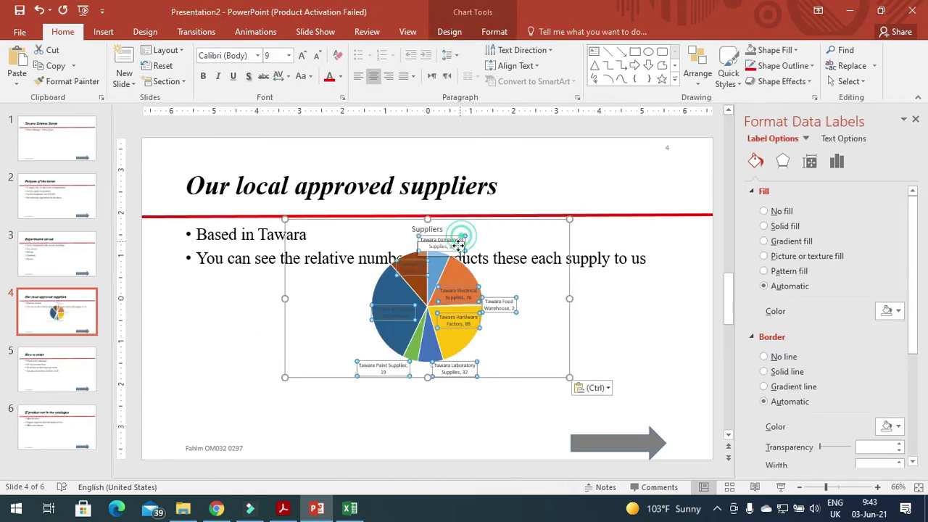
key("ctrl+z")
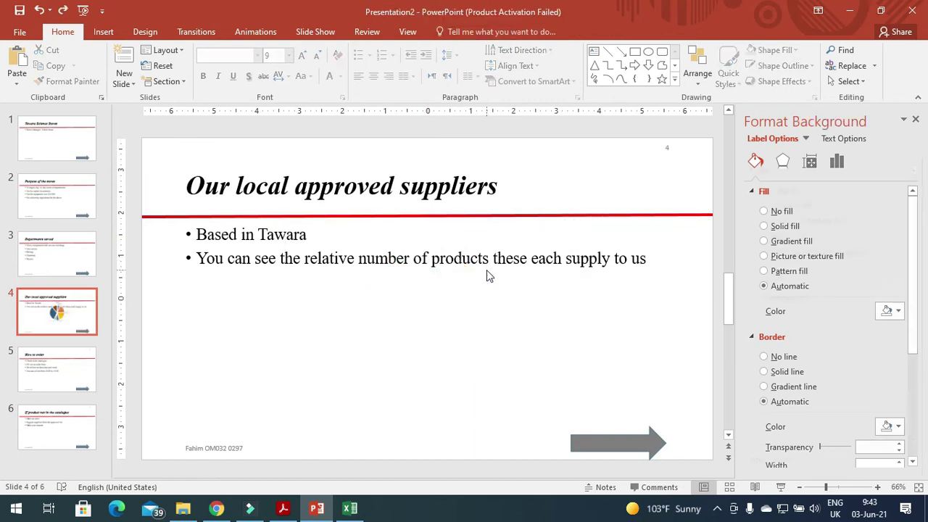
key("ctrl+v")
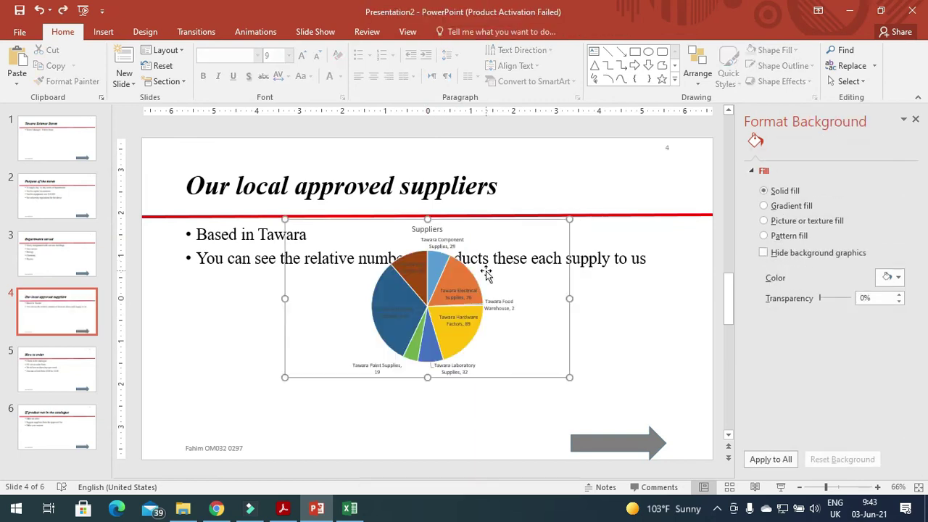
left_click_drag(522, 226, 414, 277)
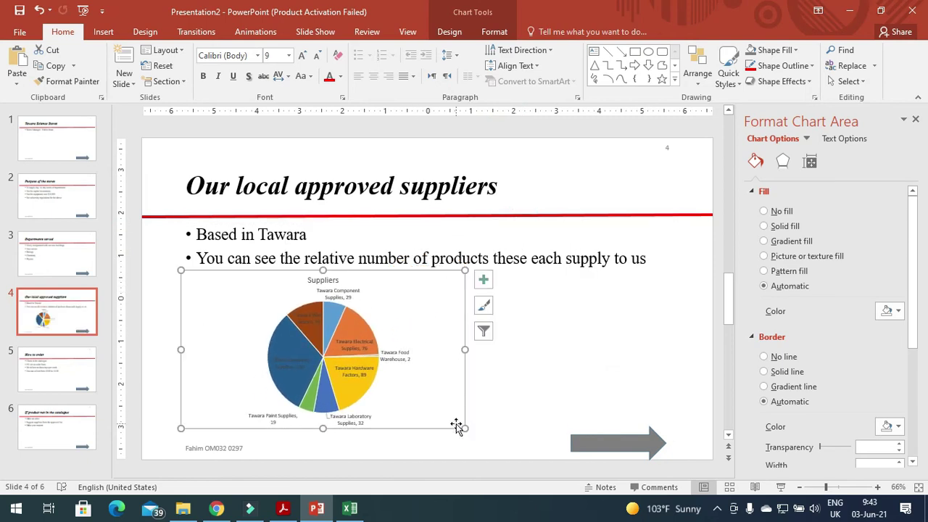
Step: Recheck the question paper instructions, then return to slide 1
left_click(283, 509)
scroll(338, 392, "down", 8)
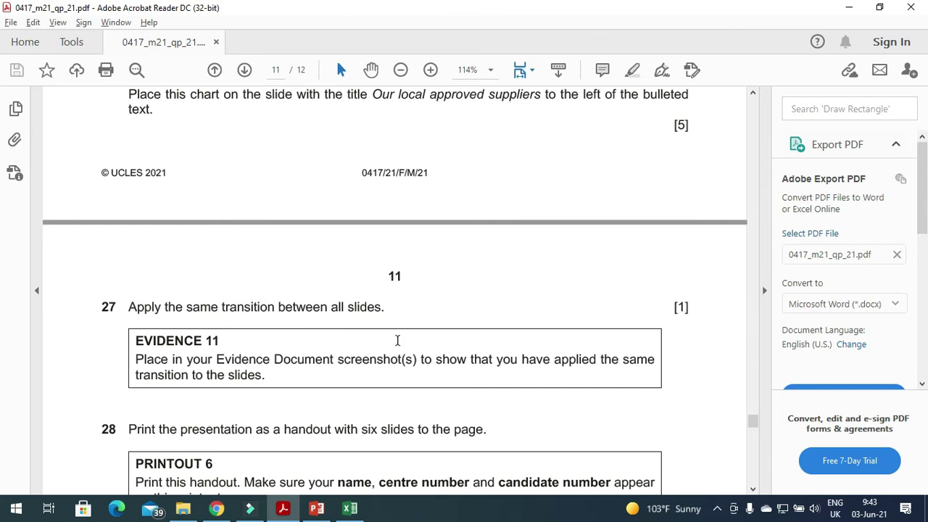
left_click(316, 509)
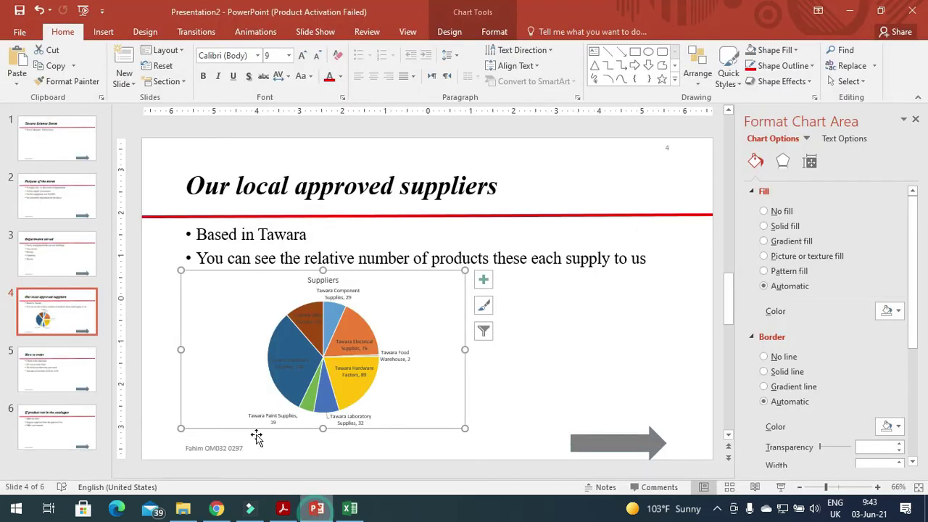
left_click(72, 137)
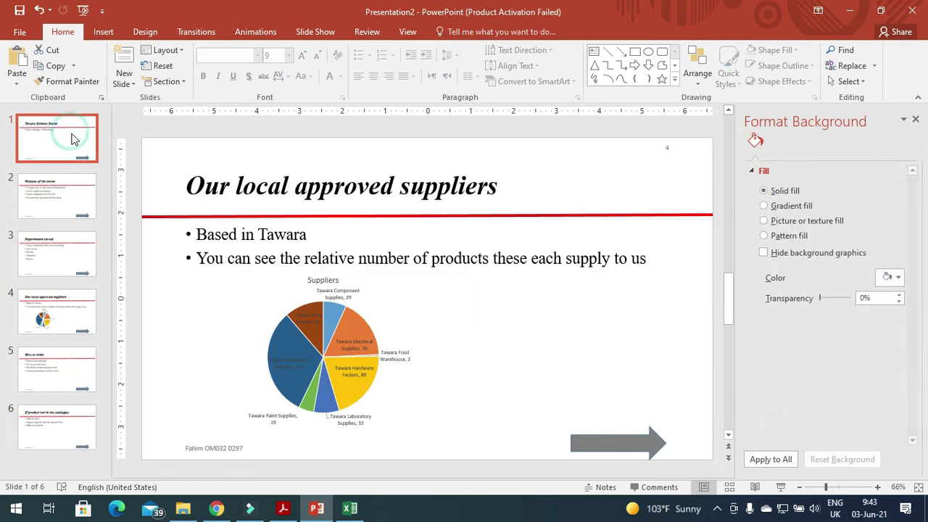
Step: Apply the Push transition to slides 1 and 2
left_click(196, 33)
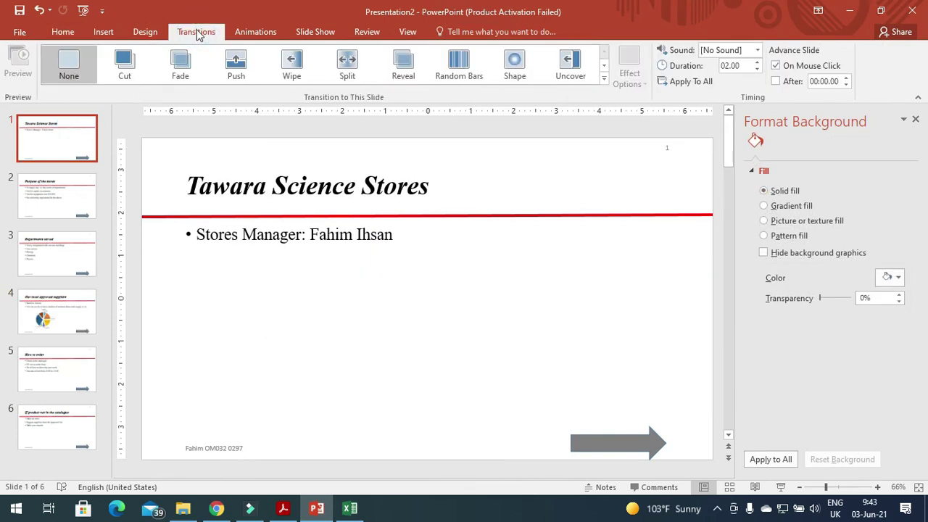
left_click(237, 69)
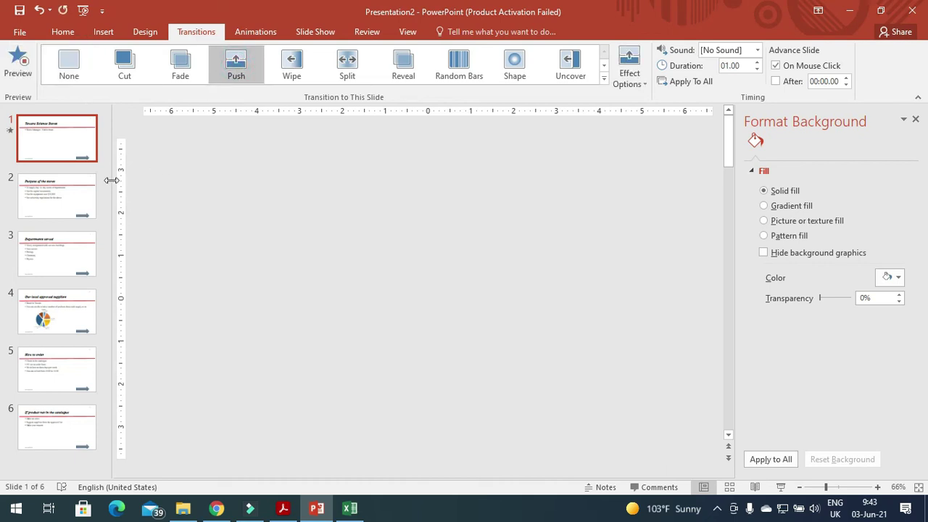
left_click(73, 190)
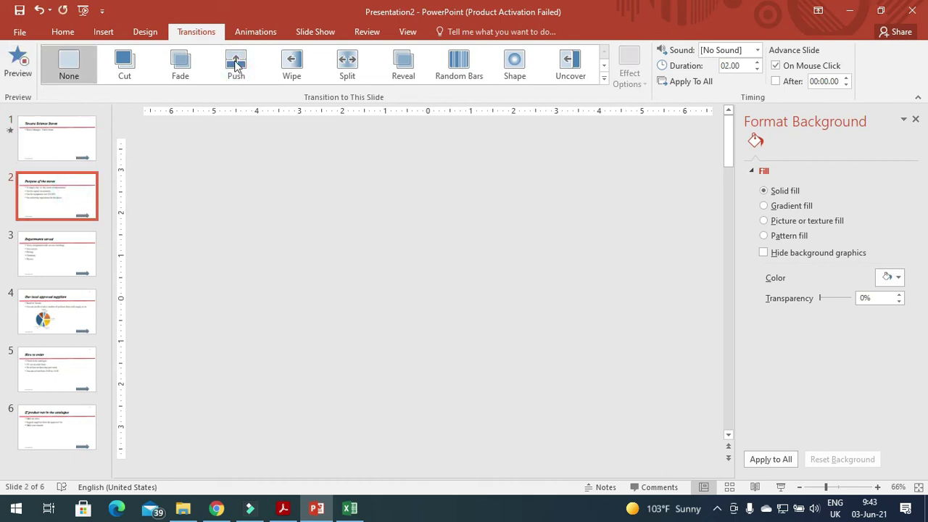
left_click(66, 187)
left_click(239, 65)
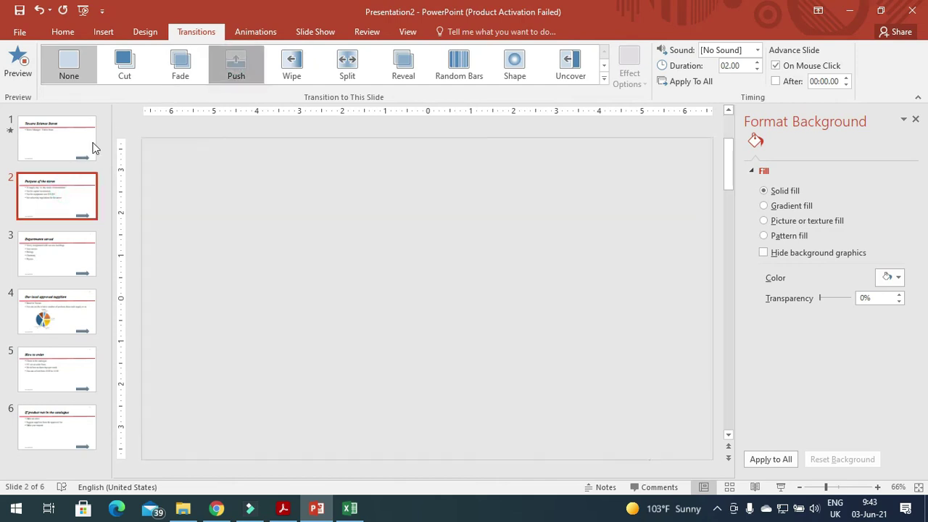
left_click(75, 144)
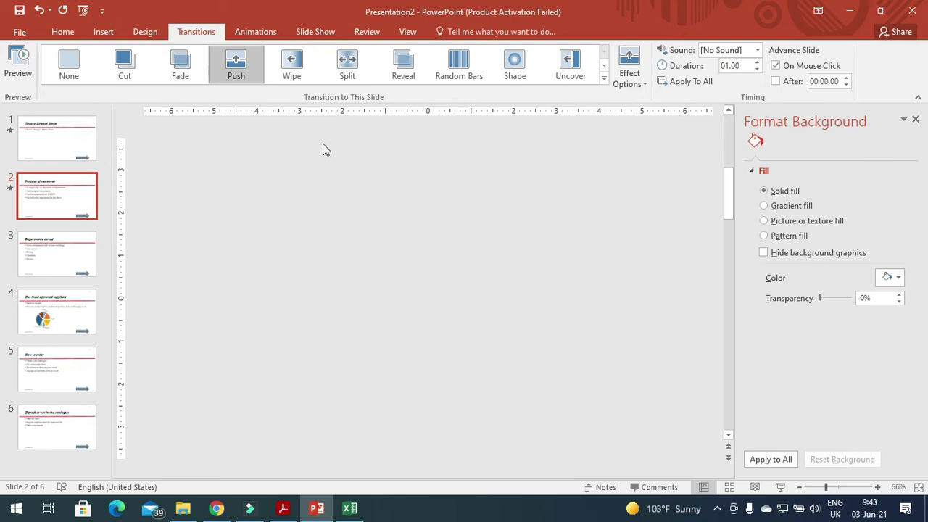
left_click(639, 82)
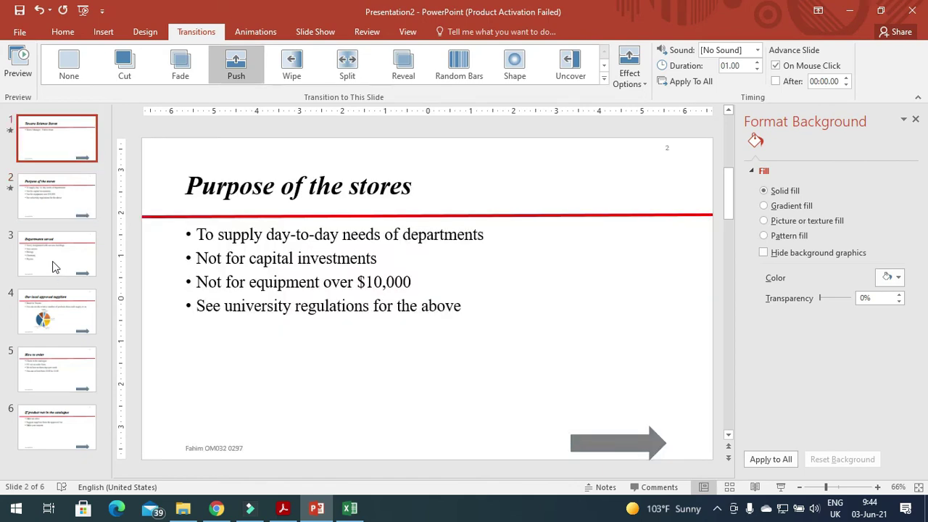
Step: Apply the Push transition to slides 3 and 4
left_click(54, 260)
left_click(236, 69)
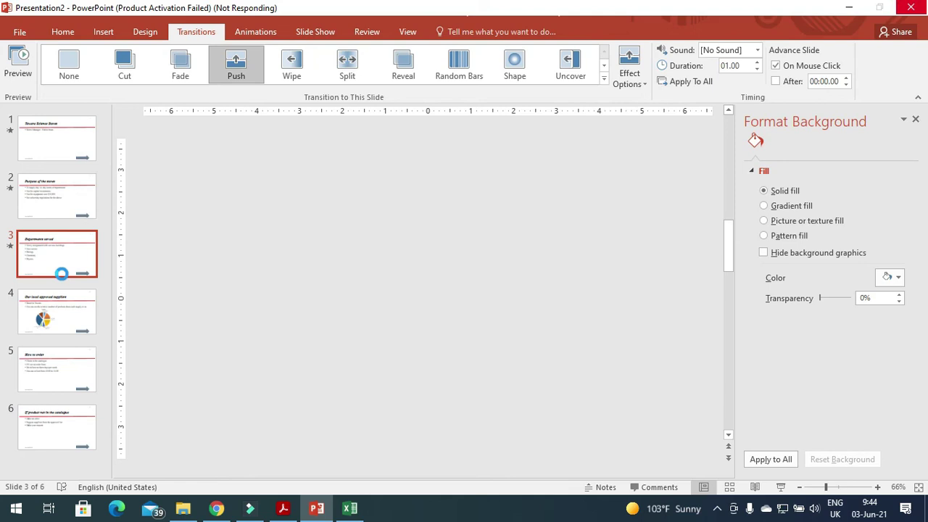
left_click(64, 288)
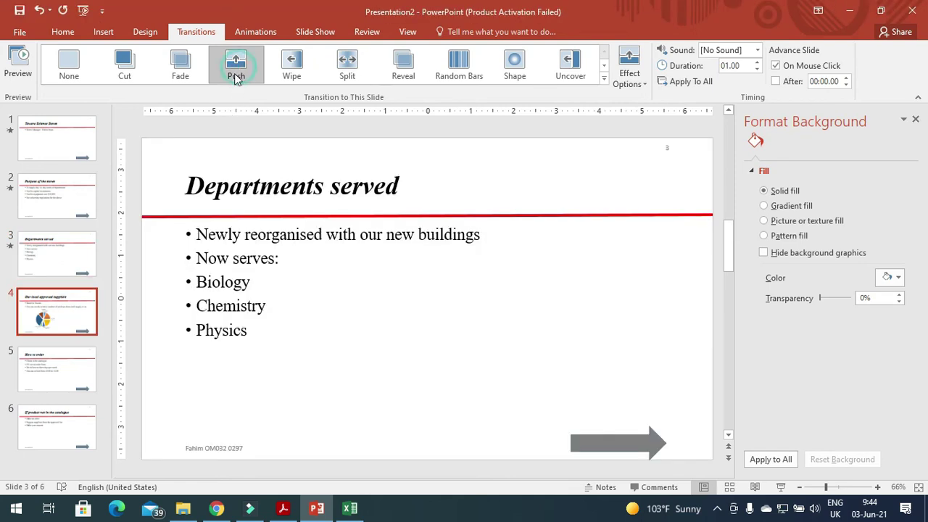
left_click(235, 73)
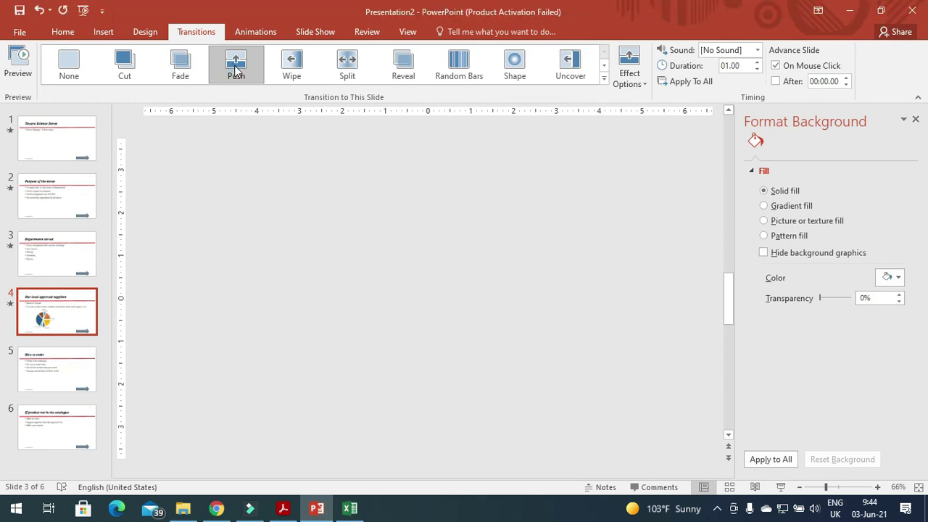
Step: Apply the Push transition to slides 5 and 6, then review the question paper PDF
left_click(65, 374)
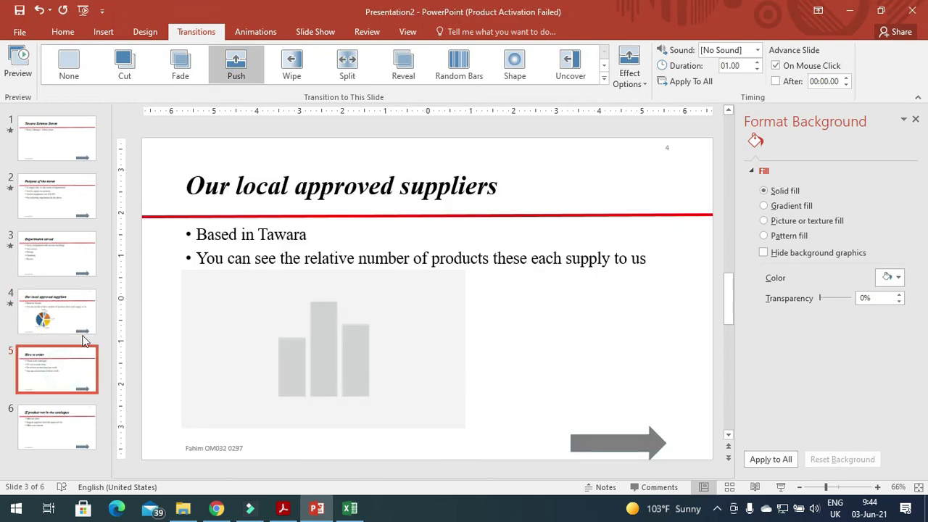
left_click(234, 72)
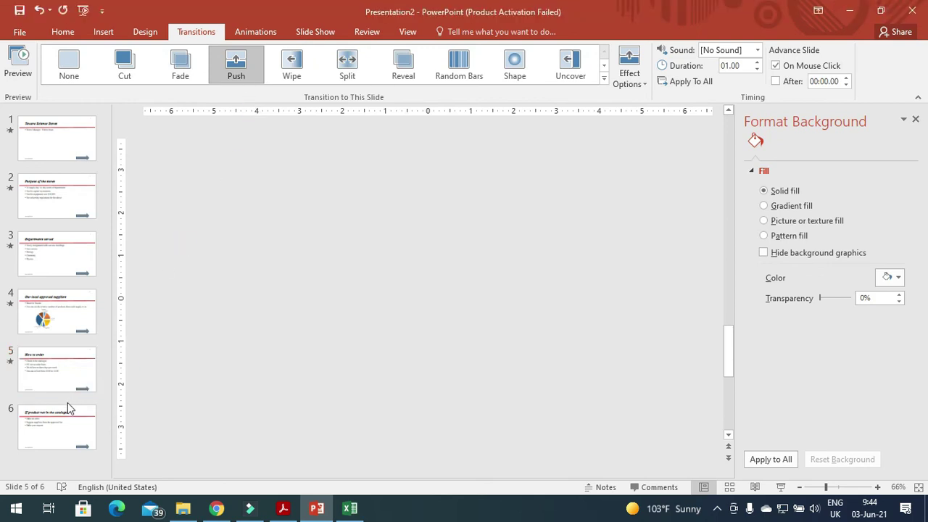
left_click(65, 424)
left_click(235, 64)
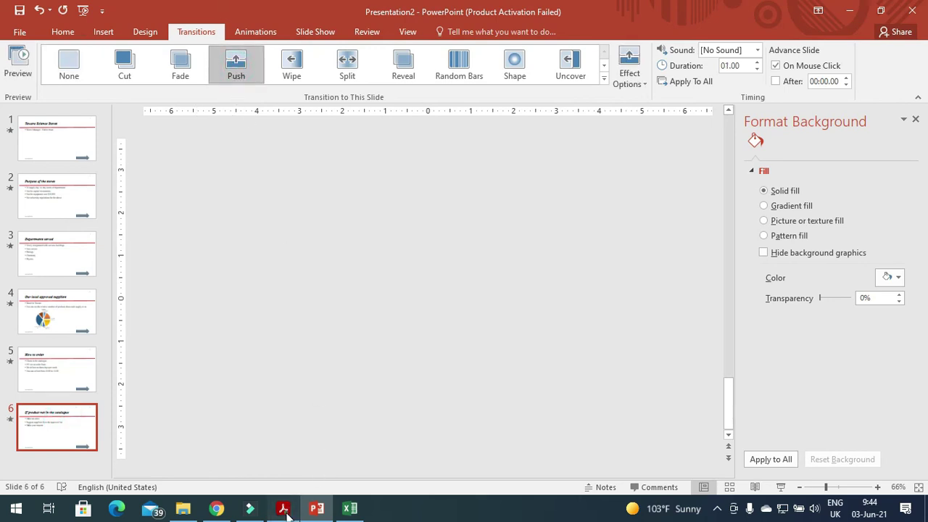
left_click(283, 508)
scroll(323, 392, "down", 3)
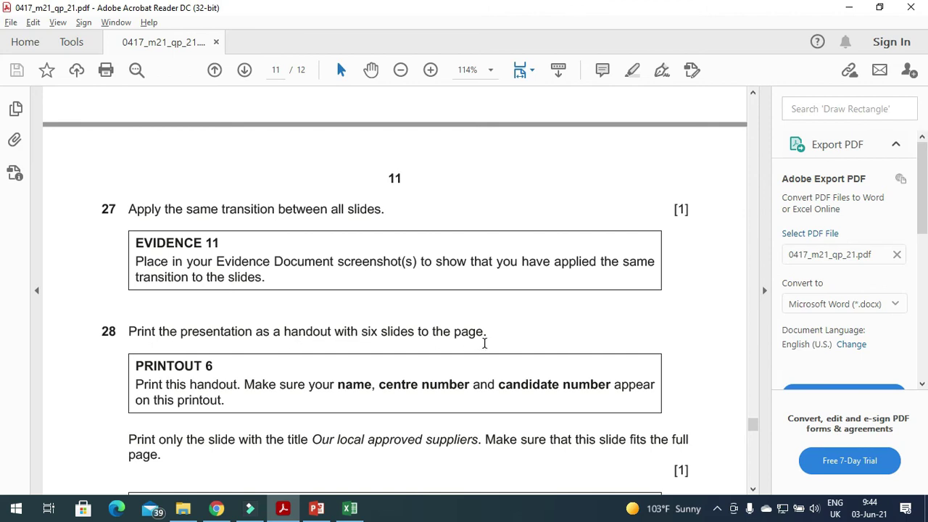
scroll(316, 443, "down", 1)
left_click(284, 508)
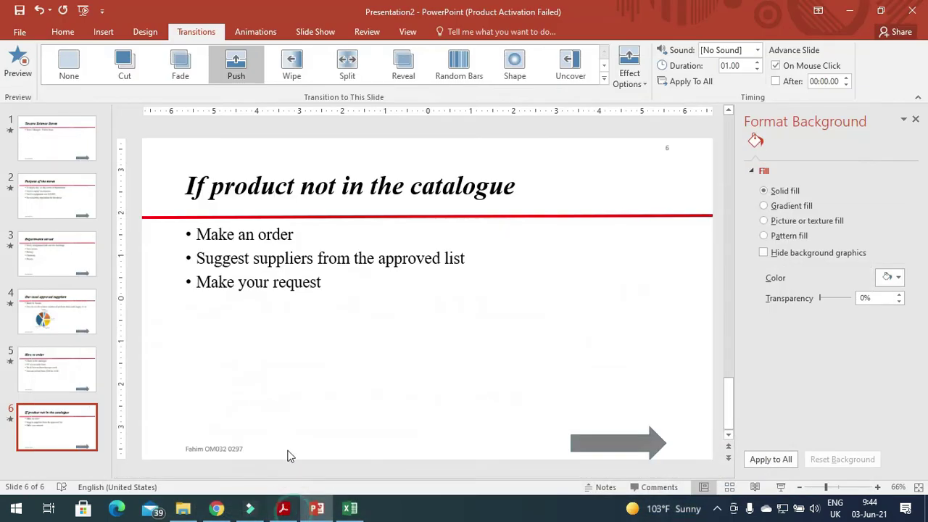
Step: Preview the print as 6 Slides Horizontal handouts, checking the paper's printing instructions
left_click(20, 32)
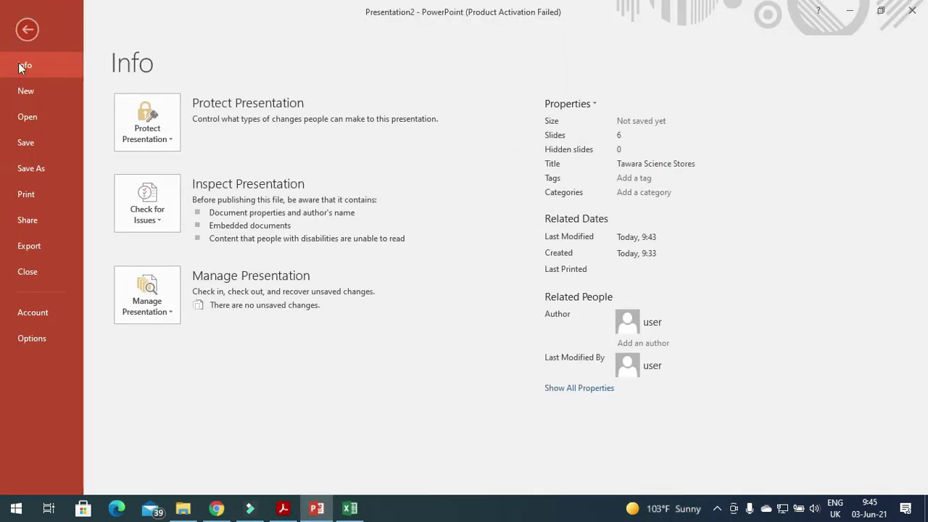
left_click(27, 194)
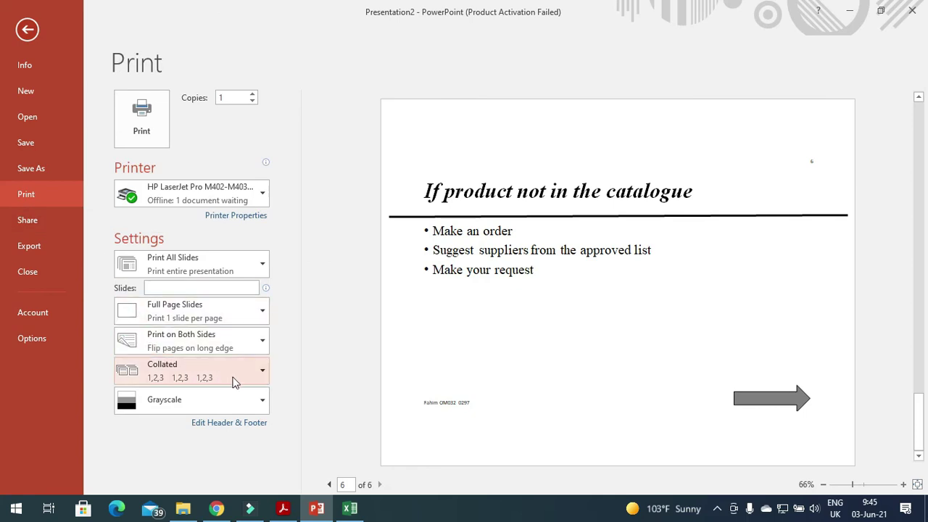
left_click(261, 312)
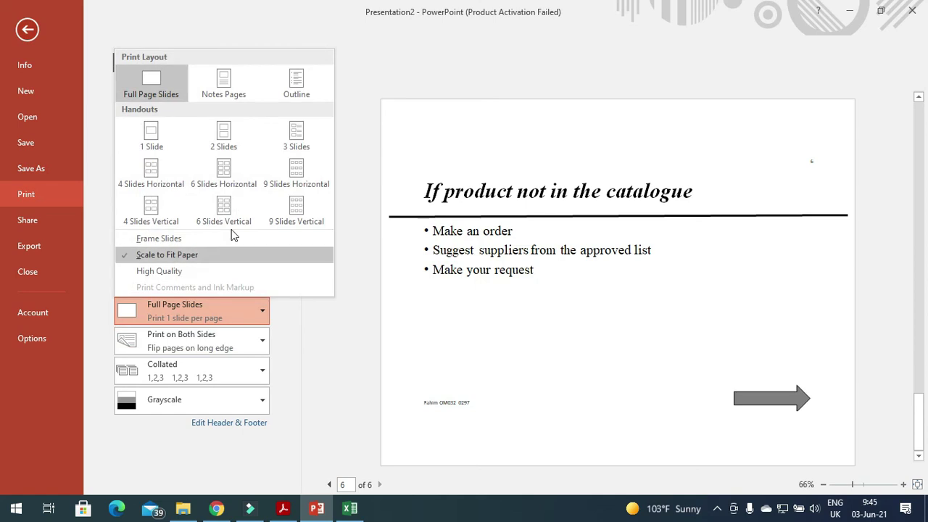
left_click(233, 187)
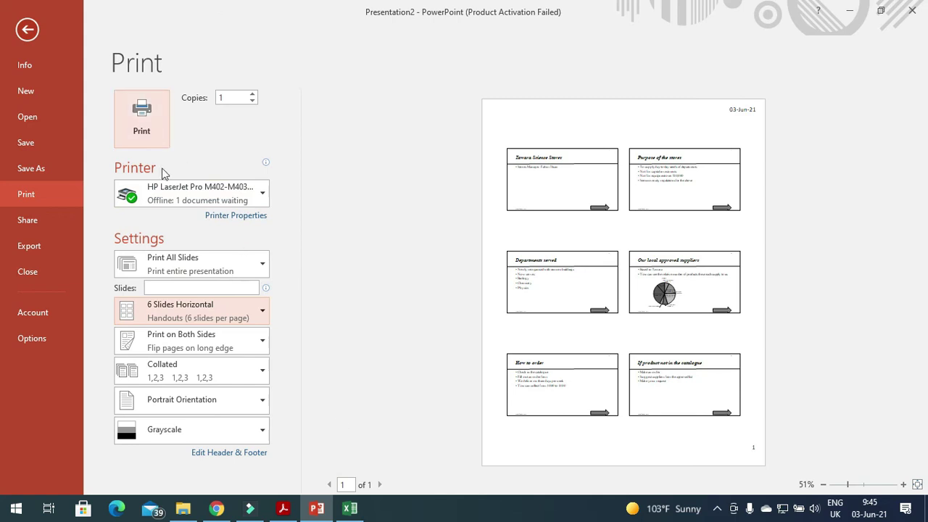
left_click(282, 508)
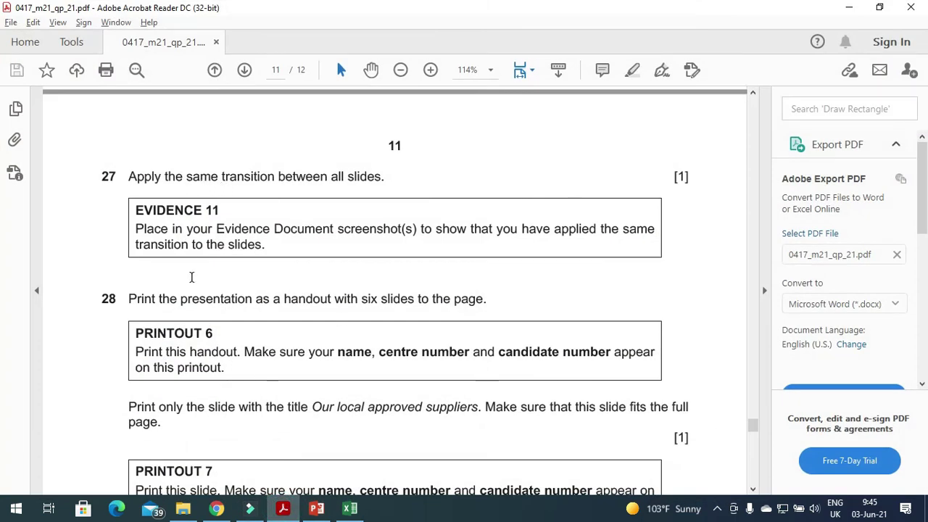
scroll(273, 423, "down", 3)
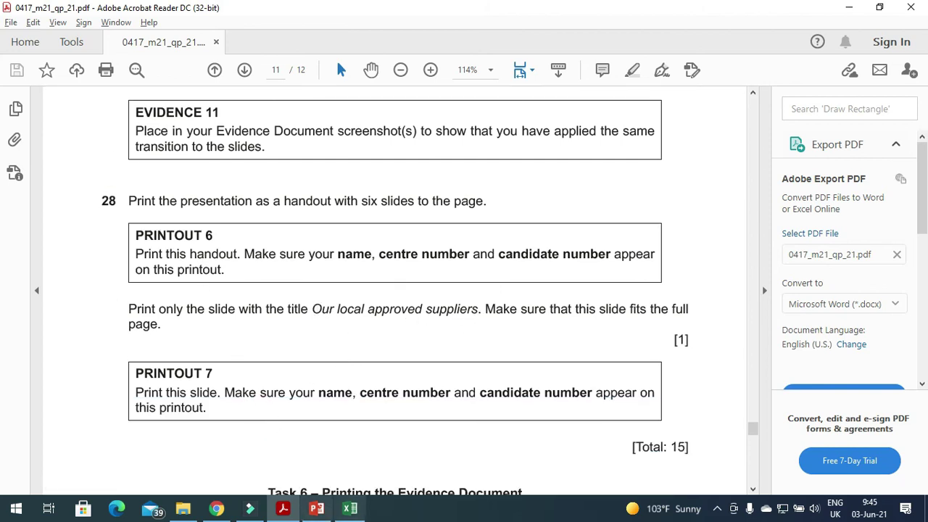
left_click(283, 511)
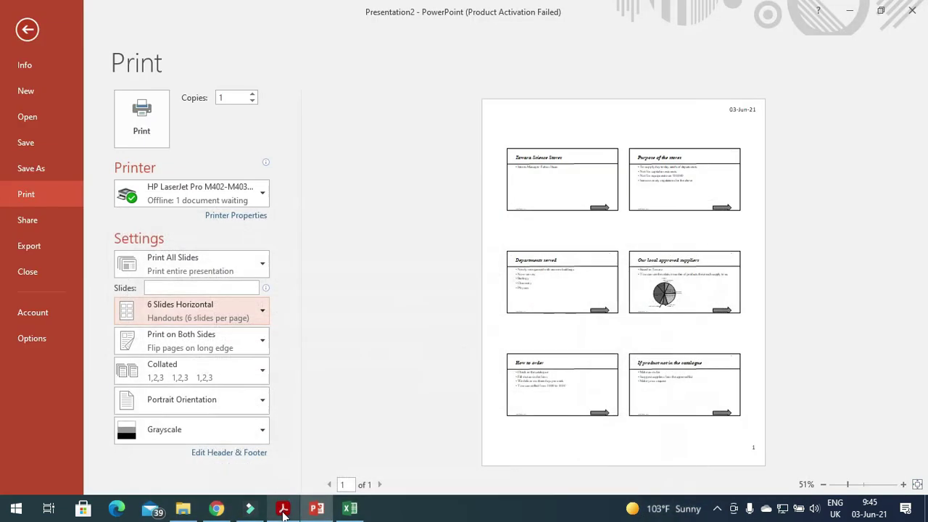
Step: Switch the print layout back to Full Page Slides and page back to slide 4
left_click(259, 319)
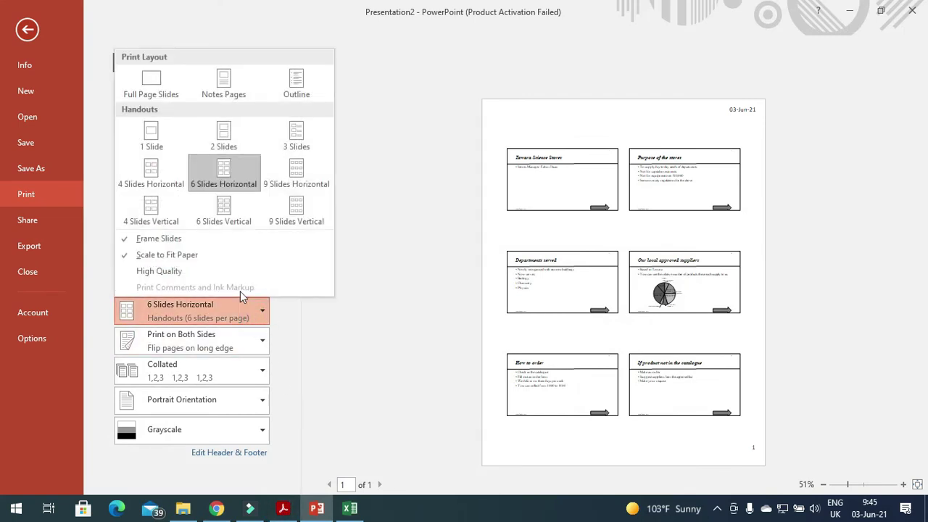
left_click(151, 84)
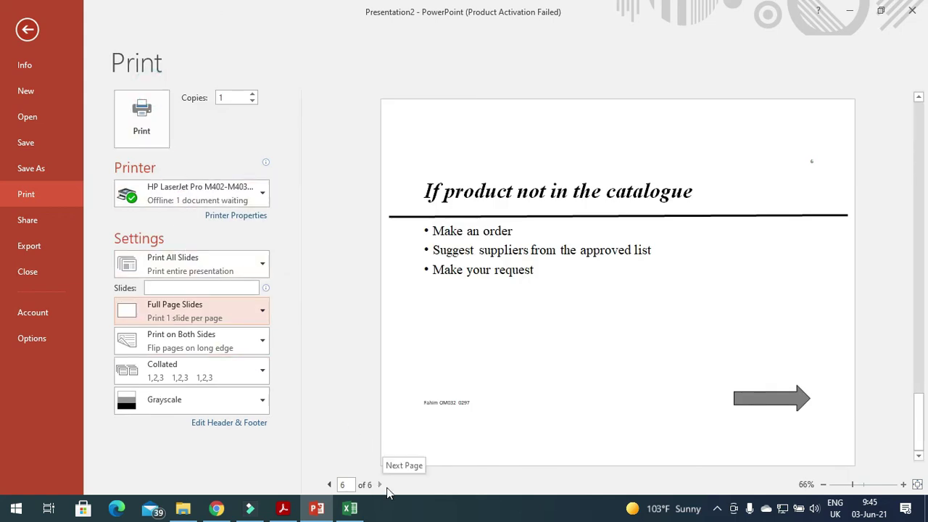
left_click(330, 485)
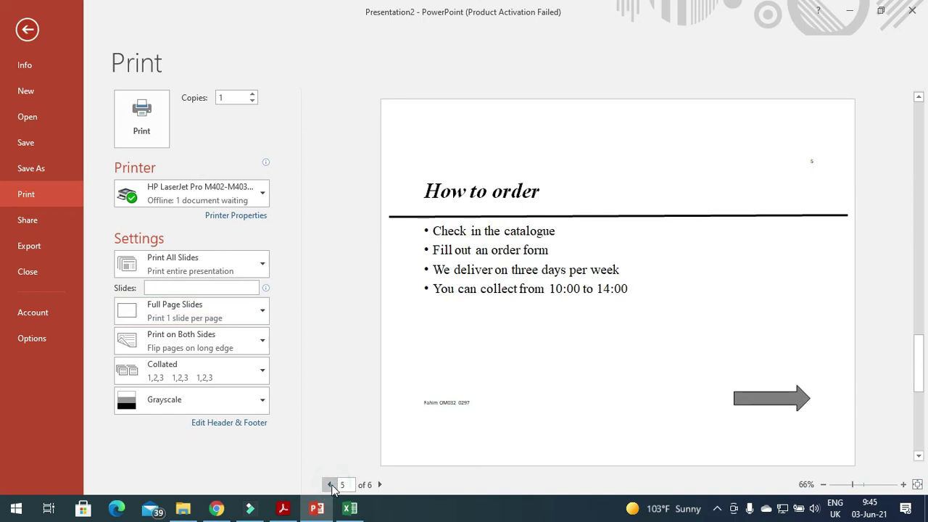
left_click(330, 485)
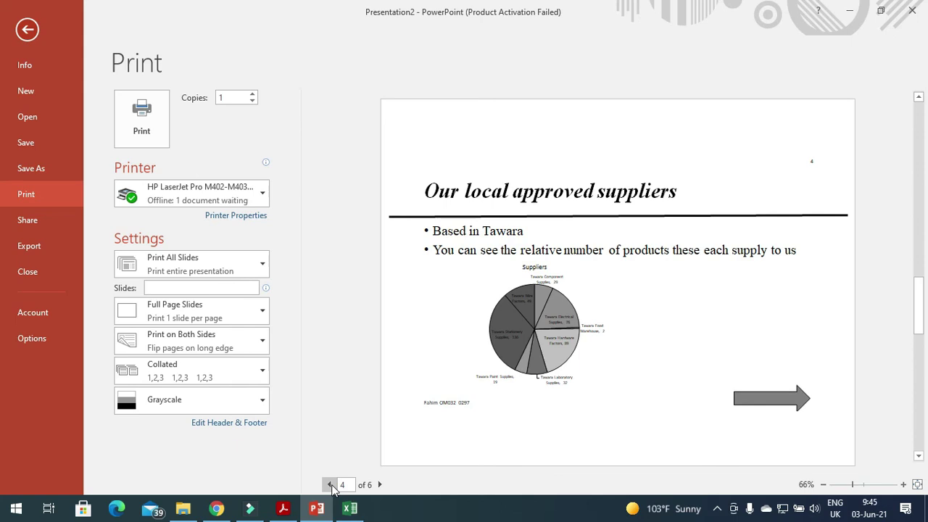
left_click(283, 509)
scroll(343, 388, "down", 2)
scroll(343, 389, "down", 2)
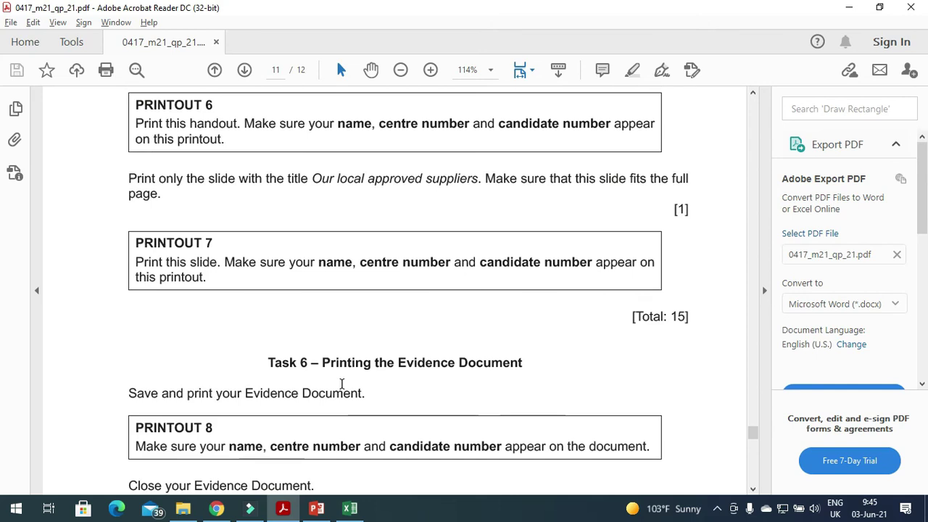
Step: Read the question paper from Task 6 back to Evidence 11, then return to PowerPoint
scroll(343, 388, "down", 1)
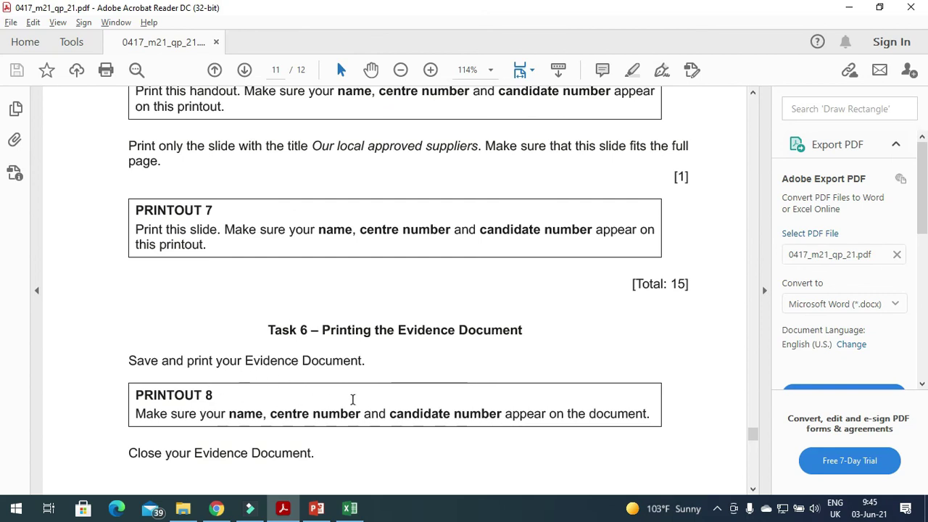
scroll(367, 394, "up", 4)
scroll(367, 393, "up", 4)
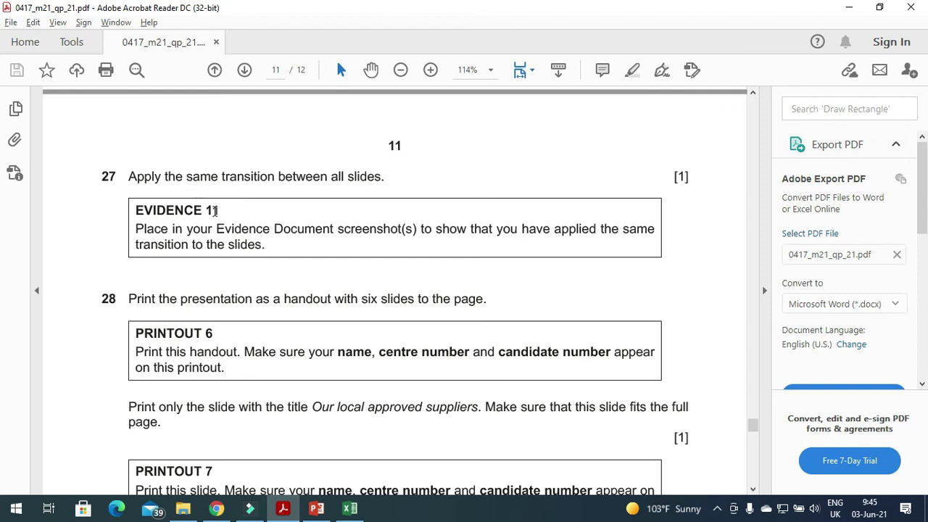
left_click(317, 509)
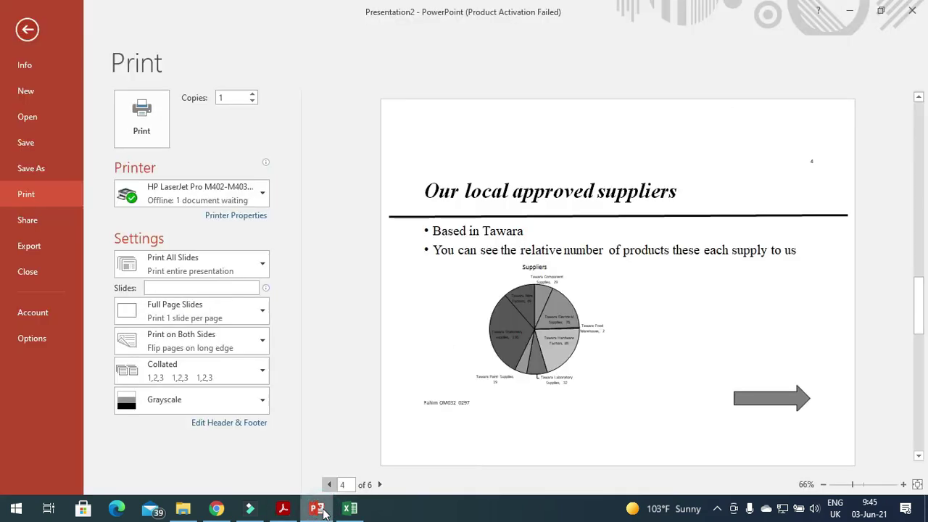
Step: Leave the print preview for slide 6 and open M21EVIDENCE0297.docx in Word
left_click(27, 29)
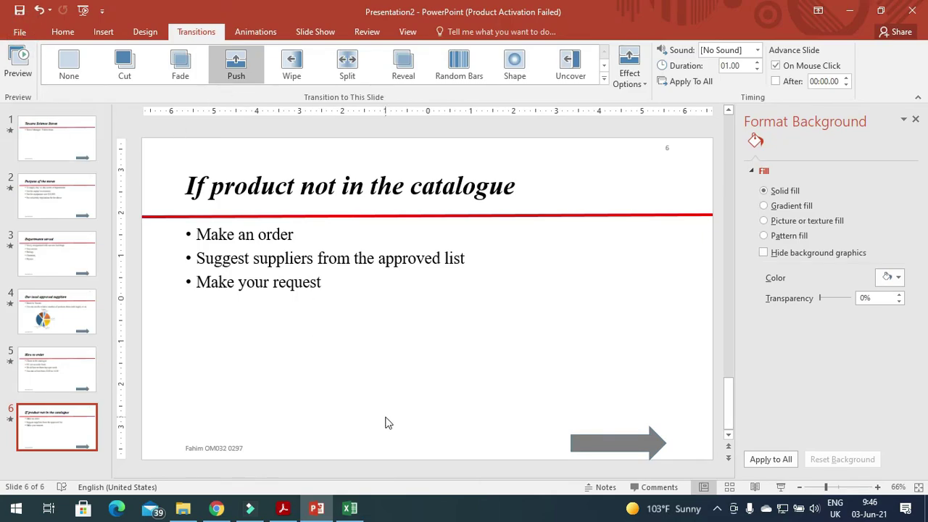
left_click(190, 510)
double_click(247, 161)
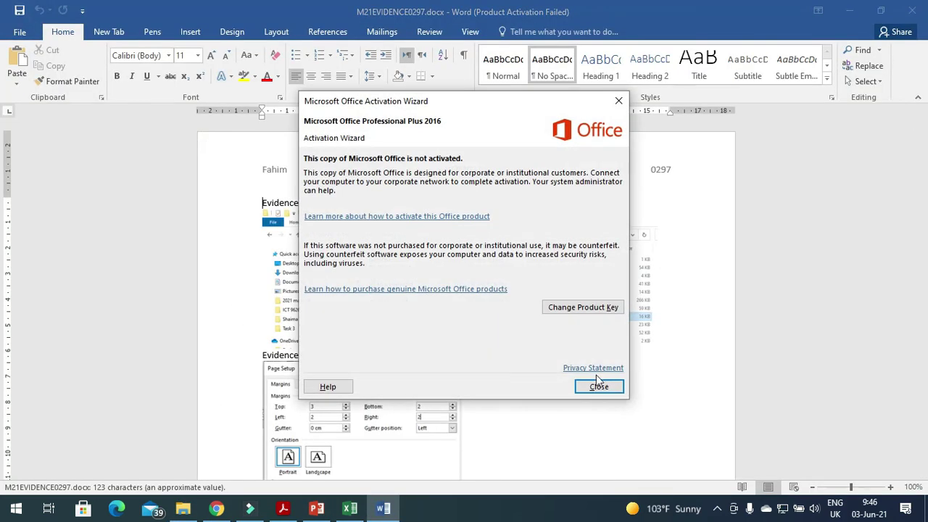
Step: Dismiss the activation notice and paste the slide 6 screenshot on a new line below Evidence 11
left_click(599, 386)
left_click_drag(922, 138, 923, 429)
left_click(276, 235)
left_click(311, 194)
left_click(316, 204)
key("Return")
key("ctrl+v")
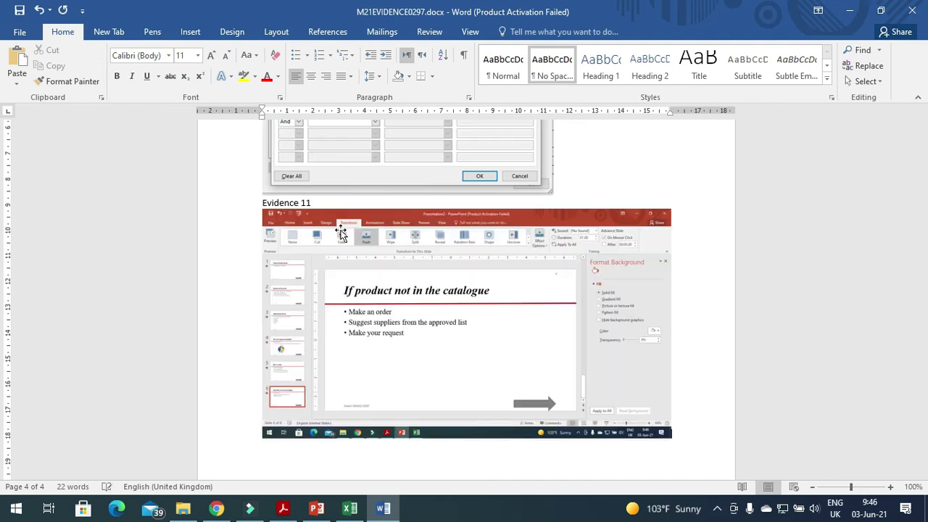
left_click(403, 296)
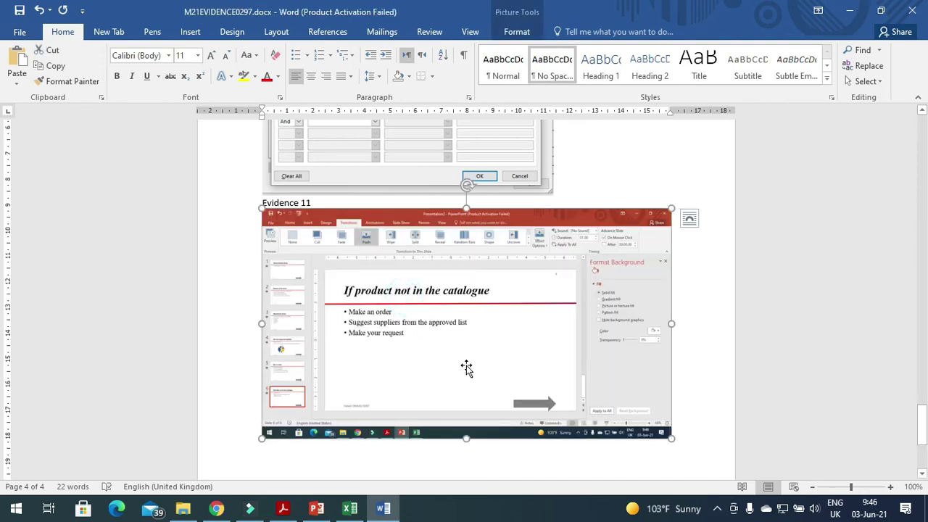